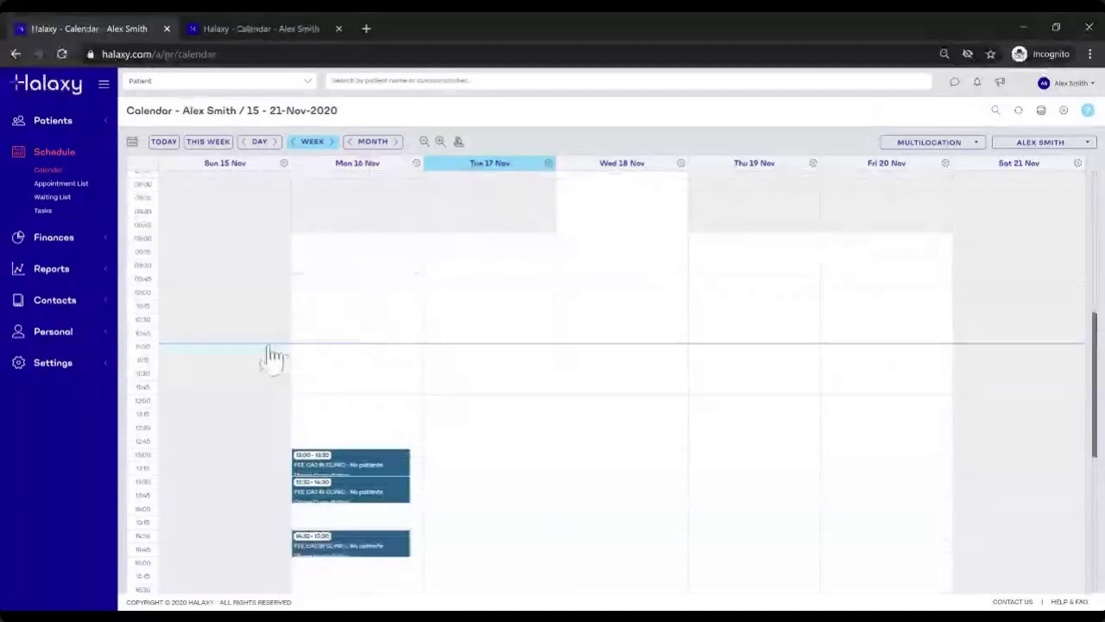
Step: Scroll the week calendar, then expand Settings in the left sidebar to show its sub-pages
scroll(197, 315, down, 1)
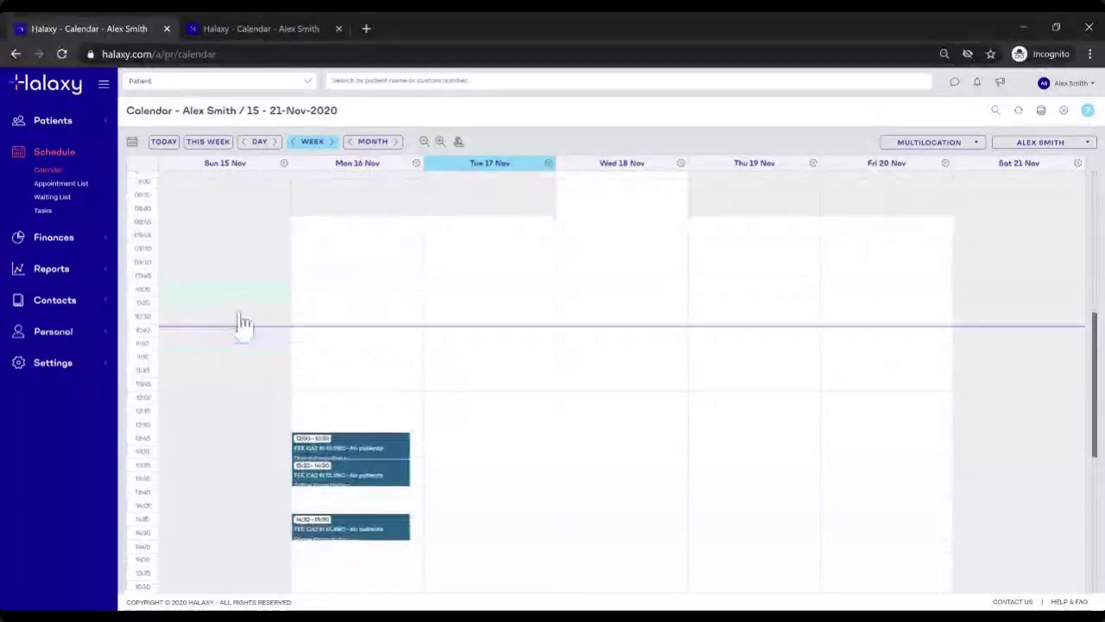
scroll(243, 323, down, 3)
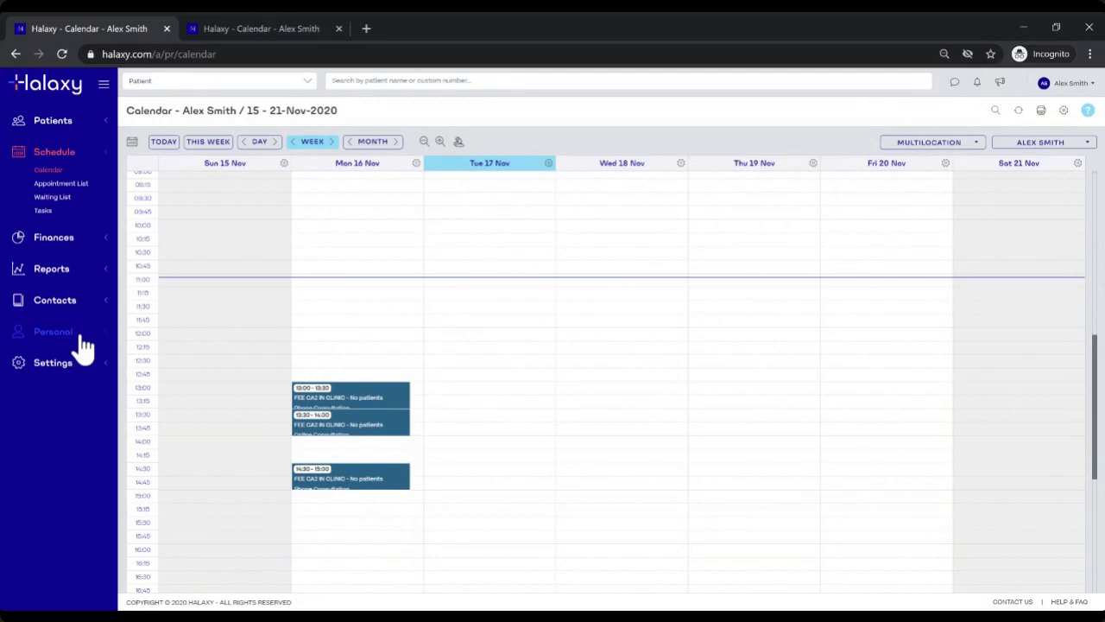
click(52, 365)
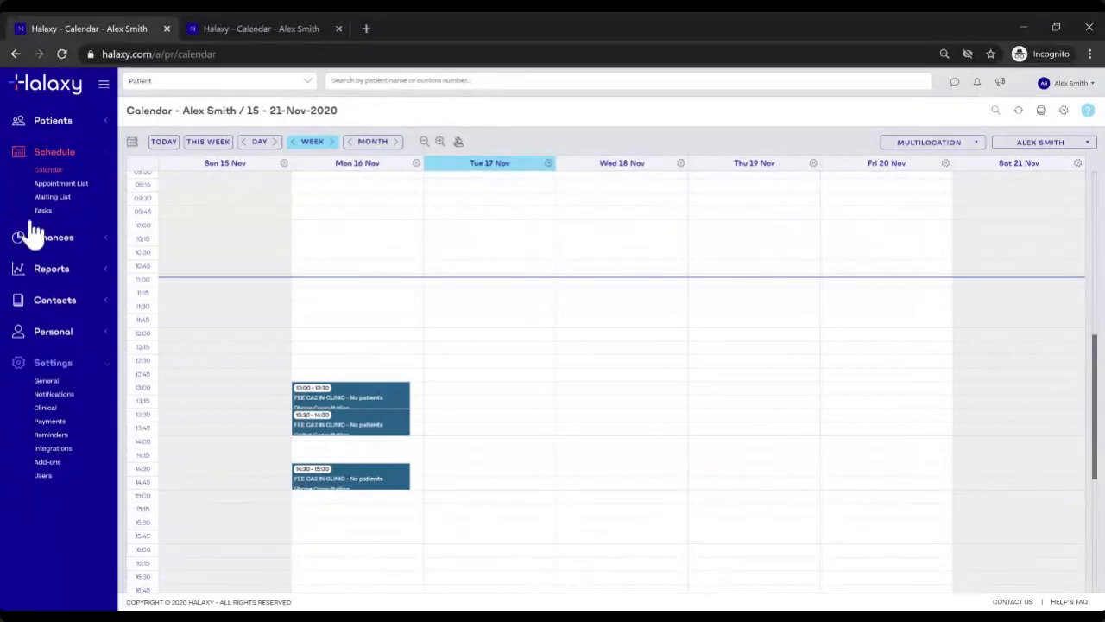
Step: Open Settings > Users to see the three practice users and their access types
click(39, 480)
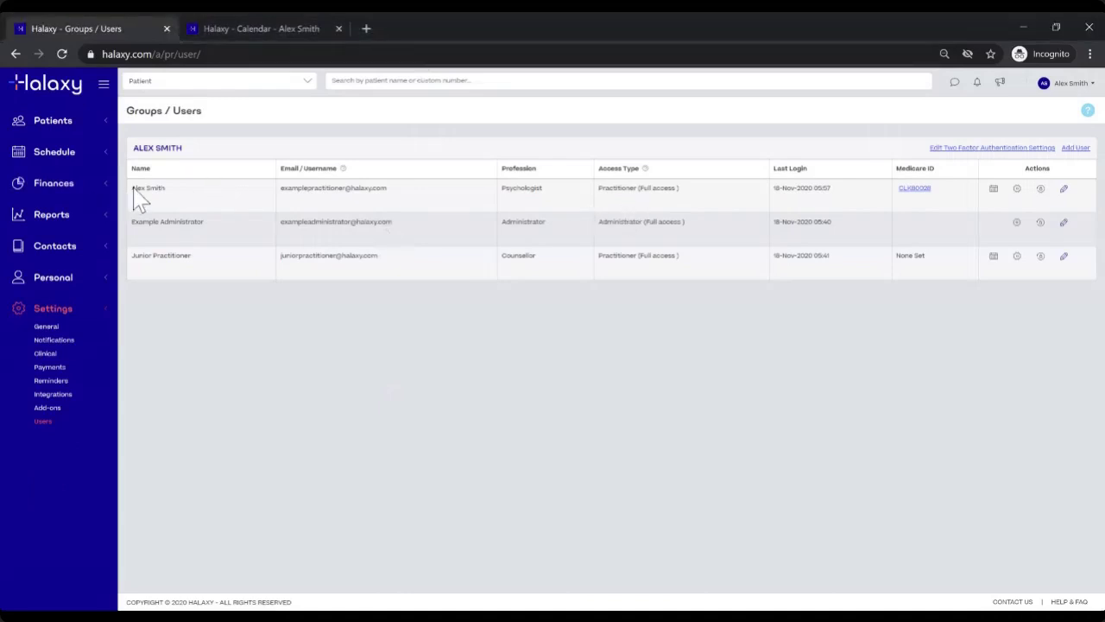
Step: Highlight the three user names: the psychologist, Example Administrator and Junior Practitioner
triple_click(162, 188)
triple_click(138, 226)
click(134, 265)
drag(134, 258, 193, 257)
Step: Highlight each access type: Practitioner (Full access), Administrator (Full access), Practitioner (Full access)
drag(597, 188, 696, 187)
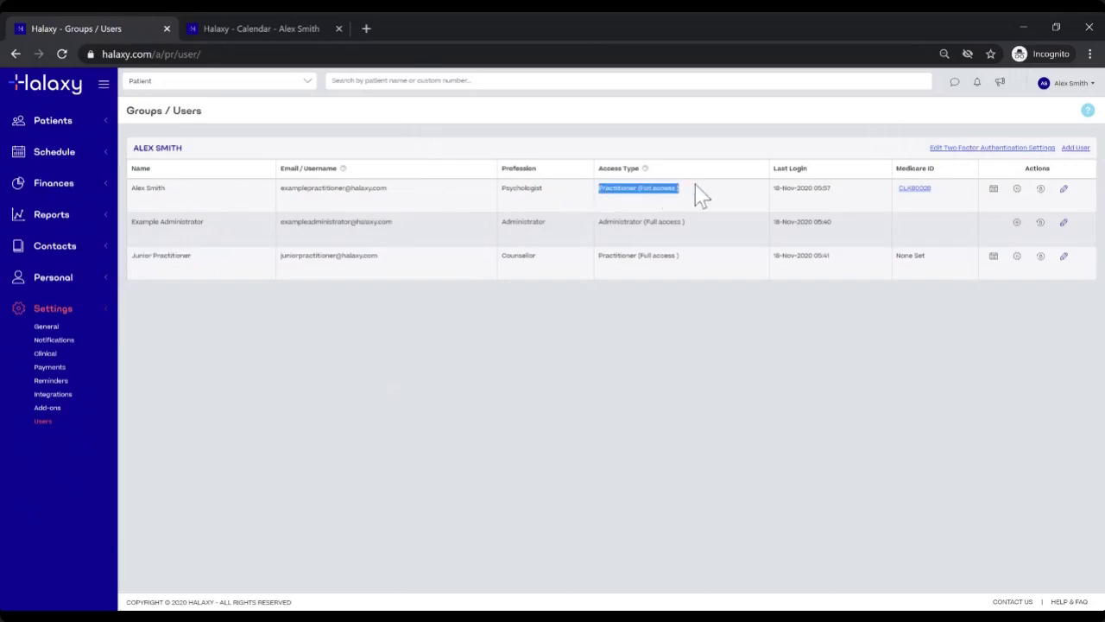
drag(598, 222, 698, 225)
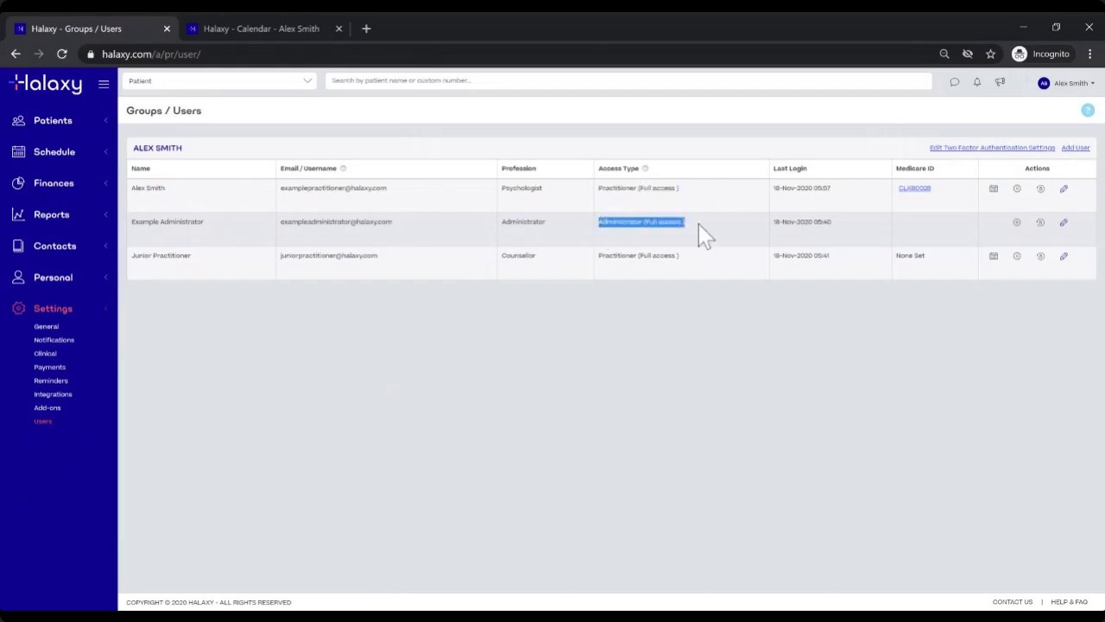
drag(599, 255, 711, 263)
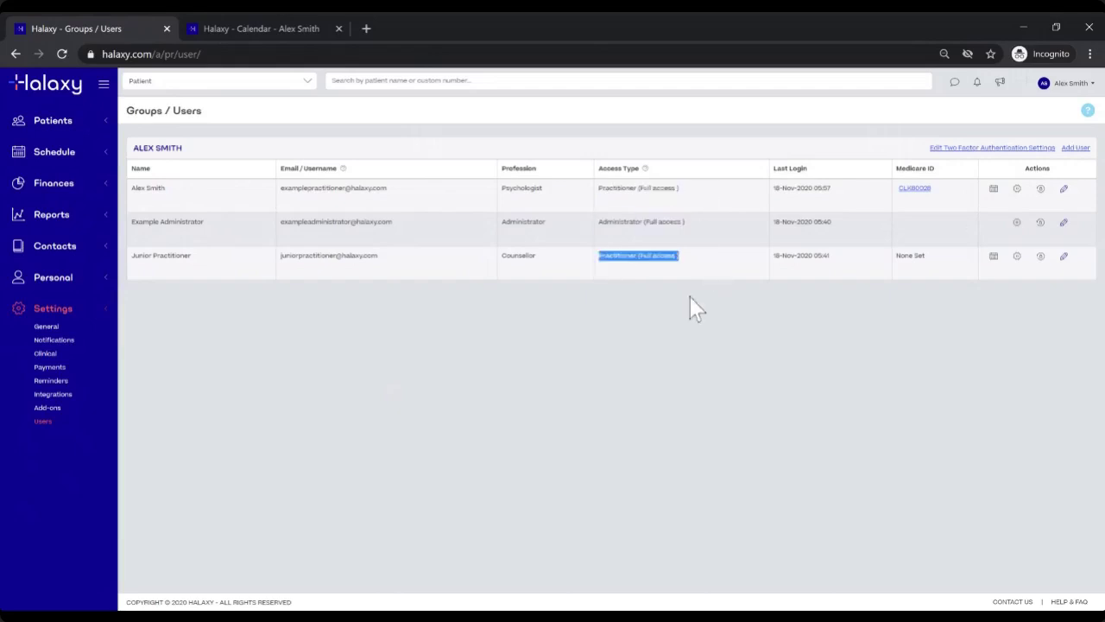
click(689, 296)
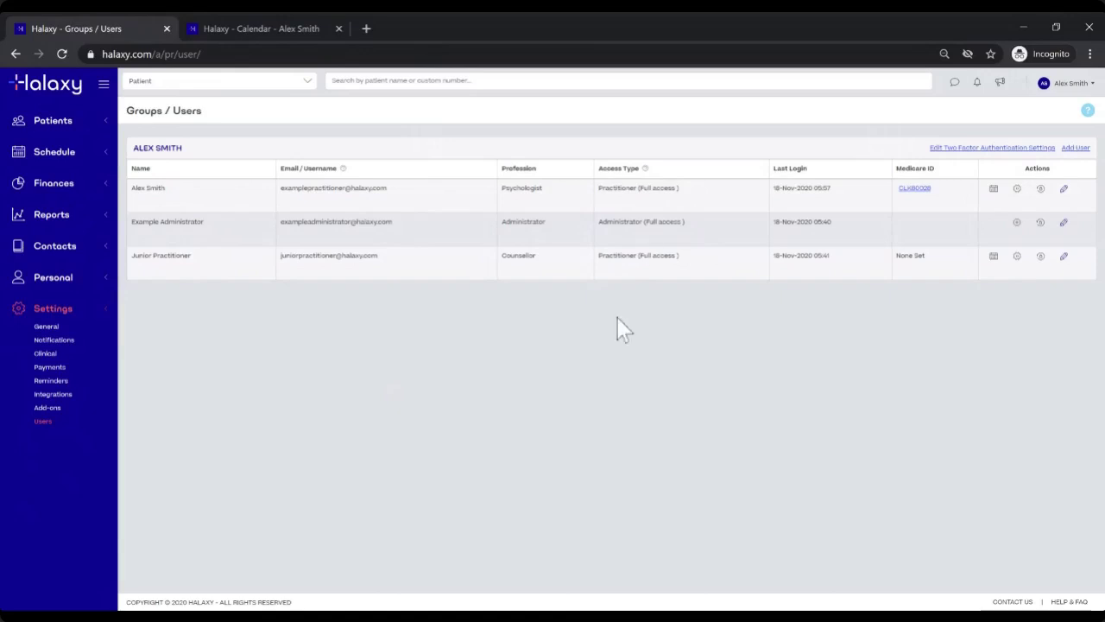
Step: Point out the administrator and junior rows again, then expand Patients in the sidebar
drag(167, 190, 132, 189)
drag(204, 223, 127, 226)
click(185, 260)
drag(189, 258, 138, 267)
click(198, 350)
click(42, 128)
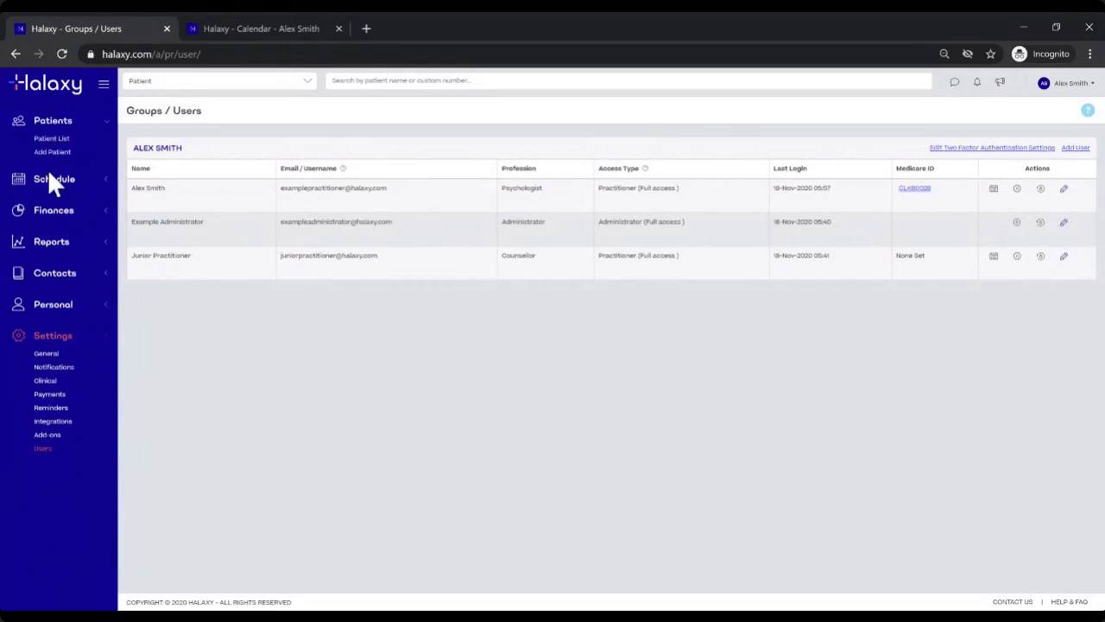
click(50, 214)
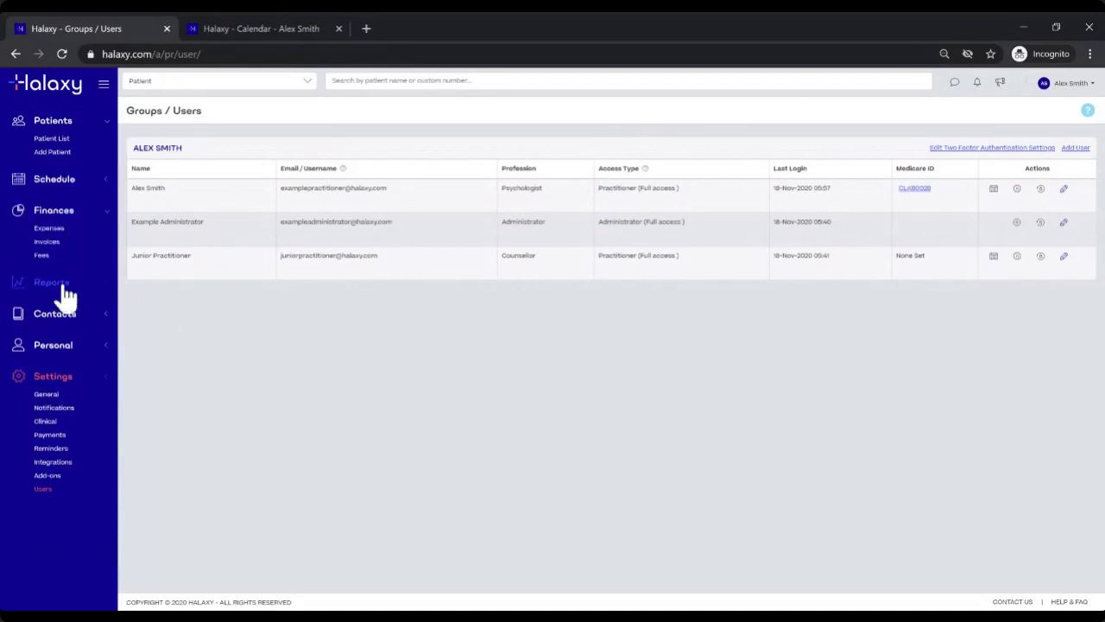
click(74, 214)
click(67, 241)
click(67, 242)
click(61, 311)
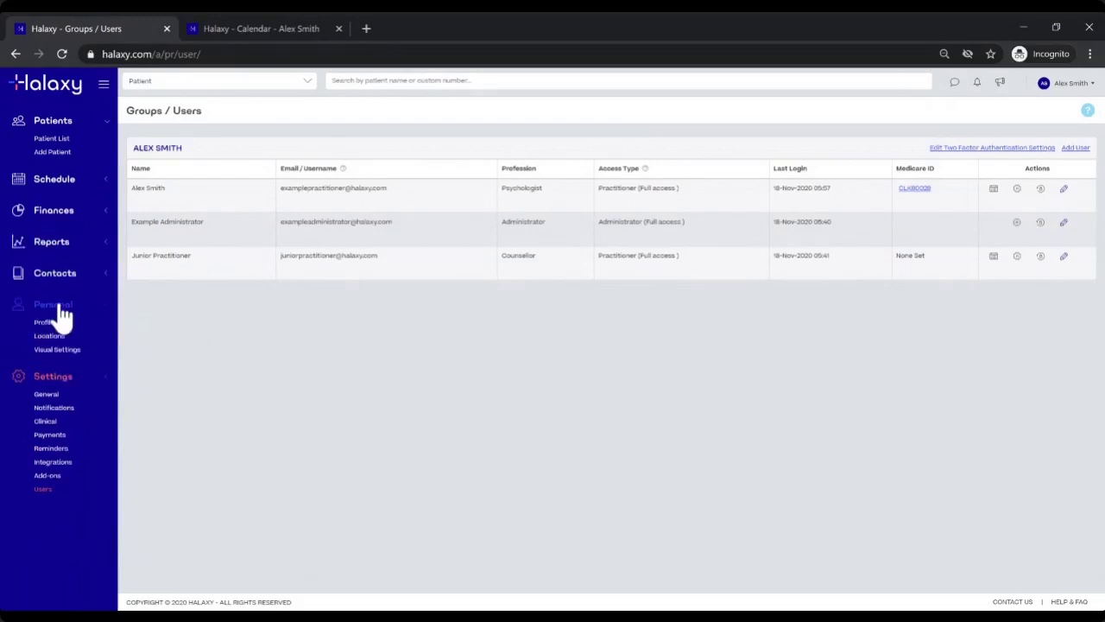
click(62, 316)
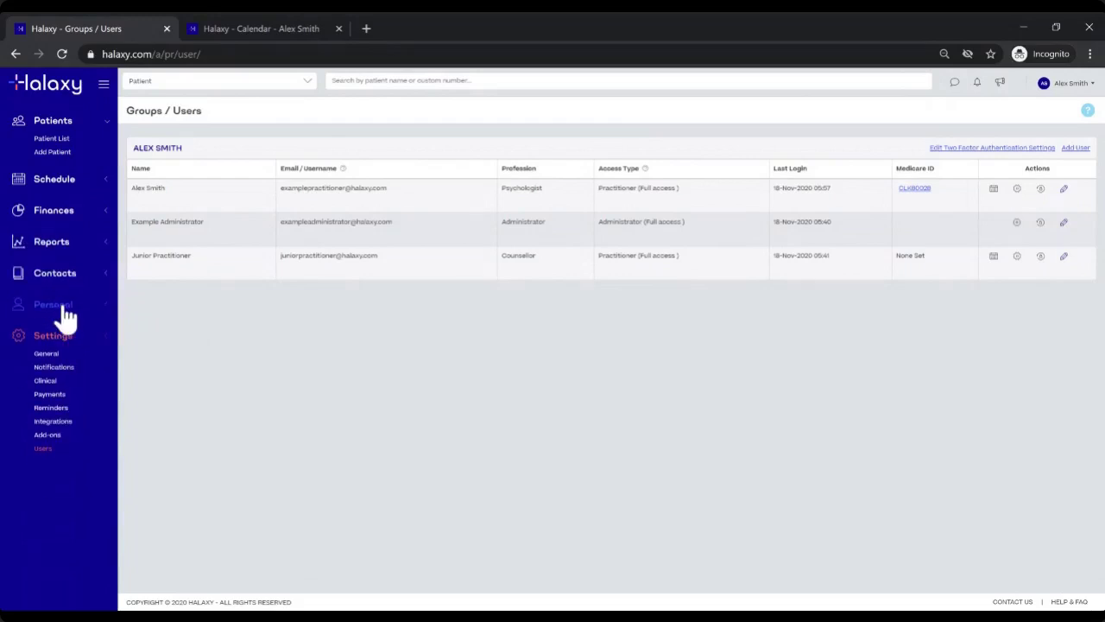
click(65, 314)
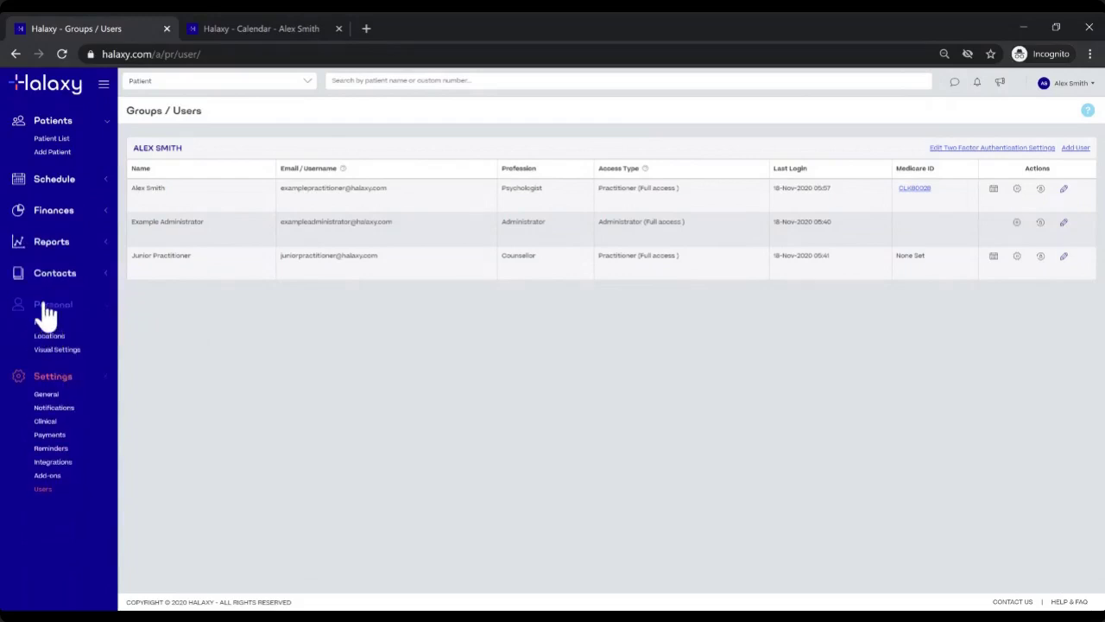
click(44, 316)
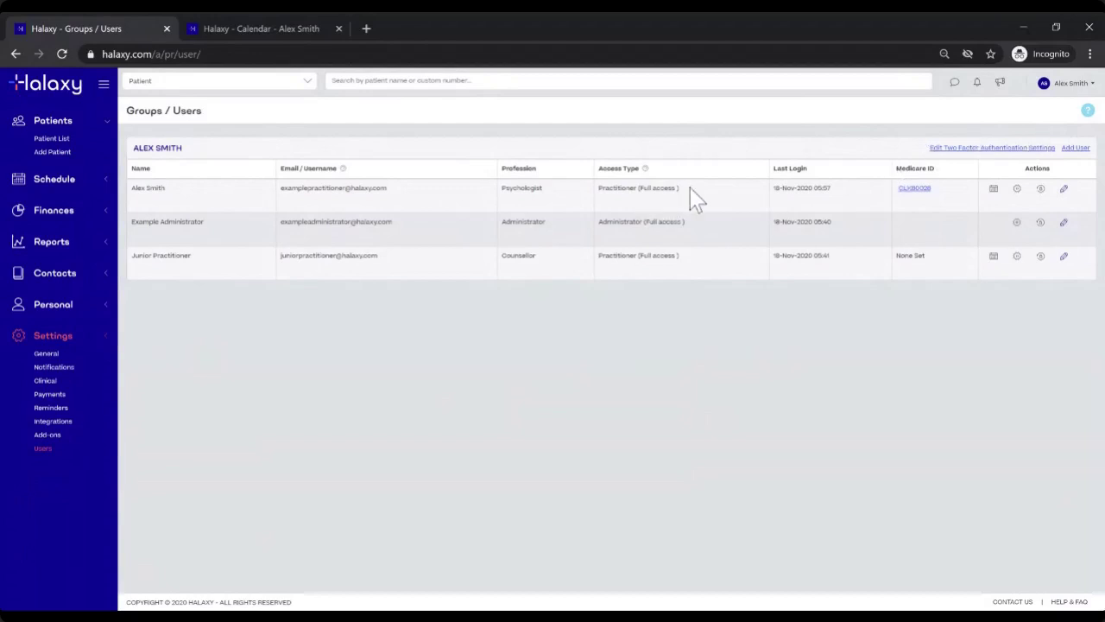
Step: Open the psychologist's user edit dialog and review the Email and Confirm Email fields unchanged
click(1064, 190)
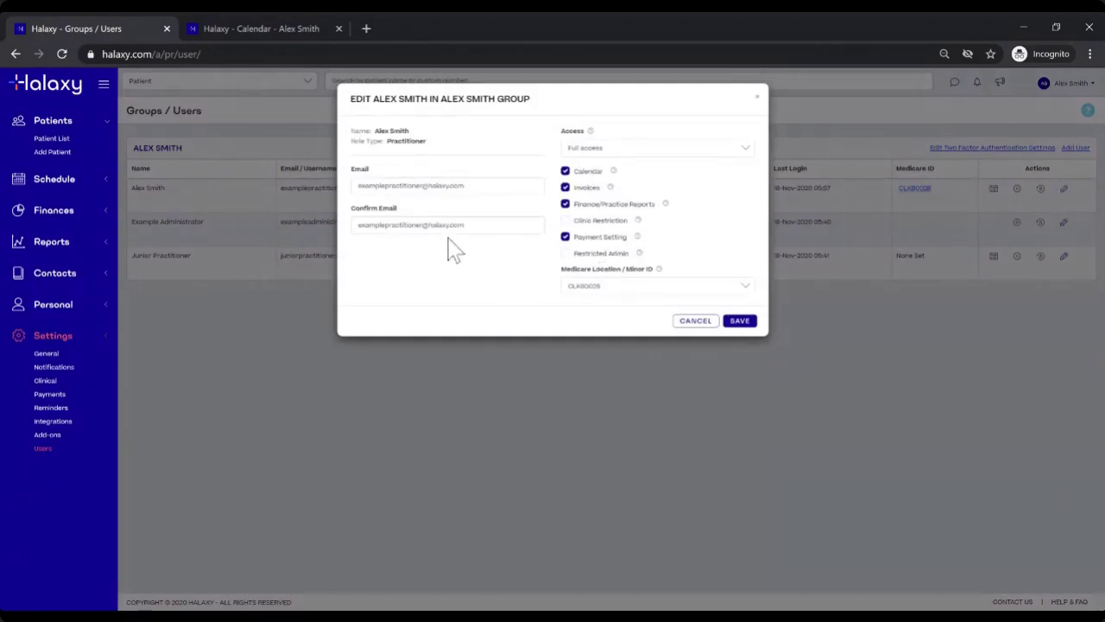
drag(466, 186, 448, 186)
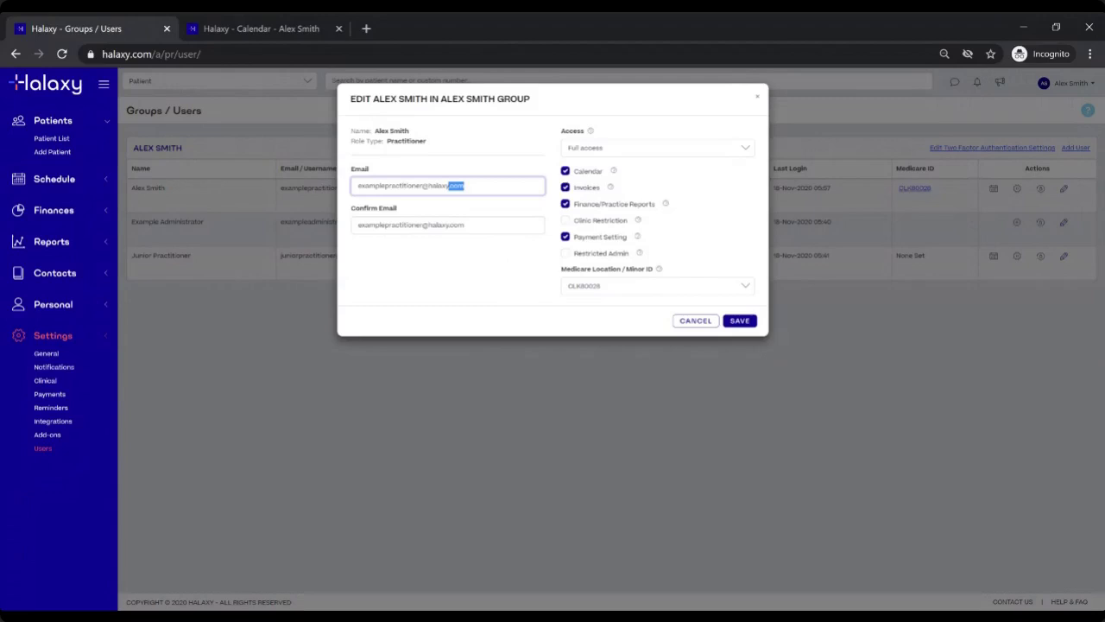
key(Tab)
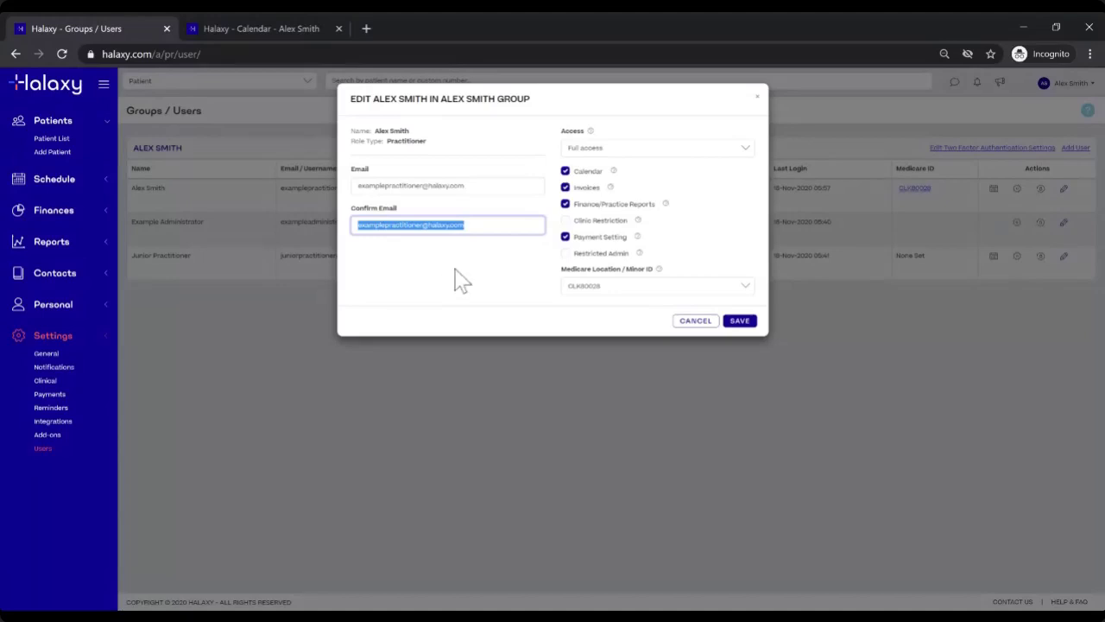
click(490, 225)
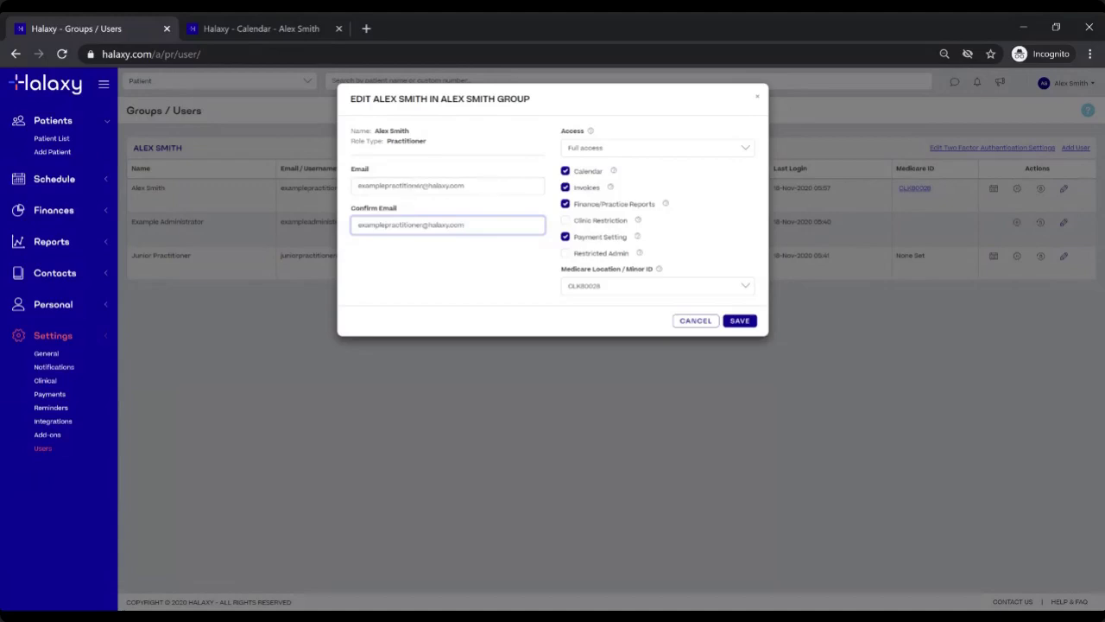
click(508, 185)
click(514, 158)
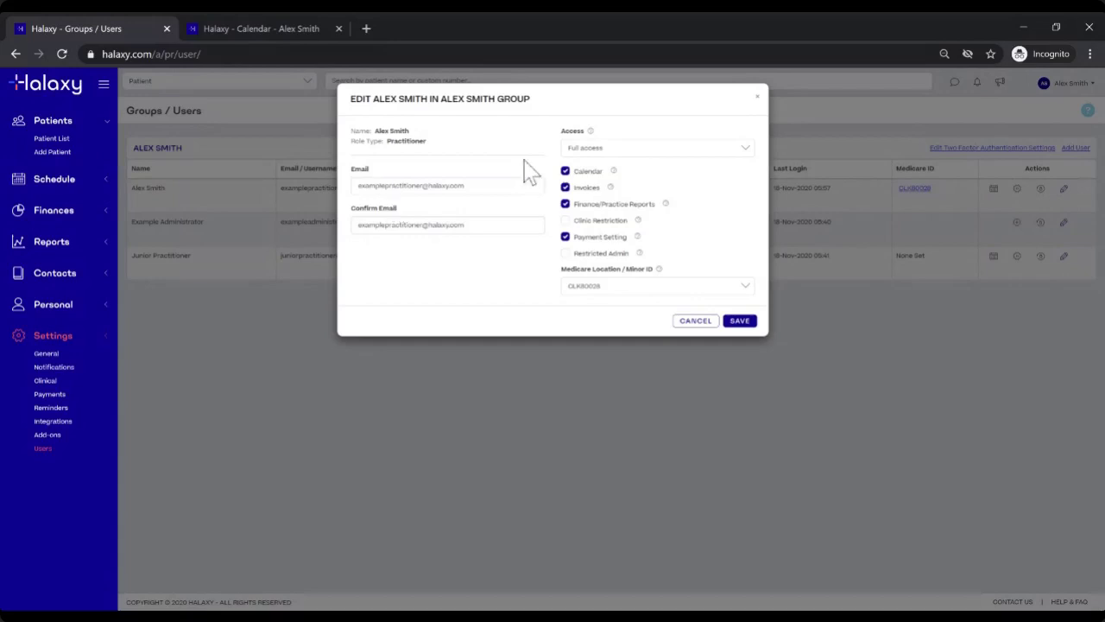
click(565, 169)
Step: Review the Access dropdown options and keep the psychologist on Full access, closing without saving
click(716, 152)
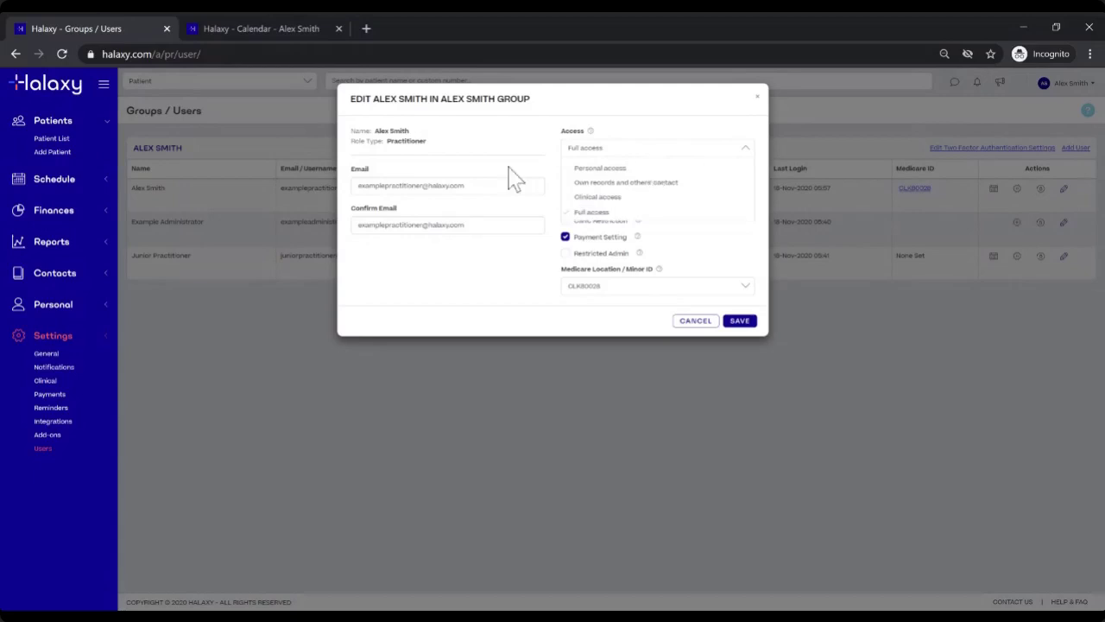
drag(387, 142, 432, 143)
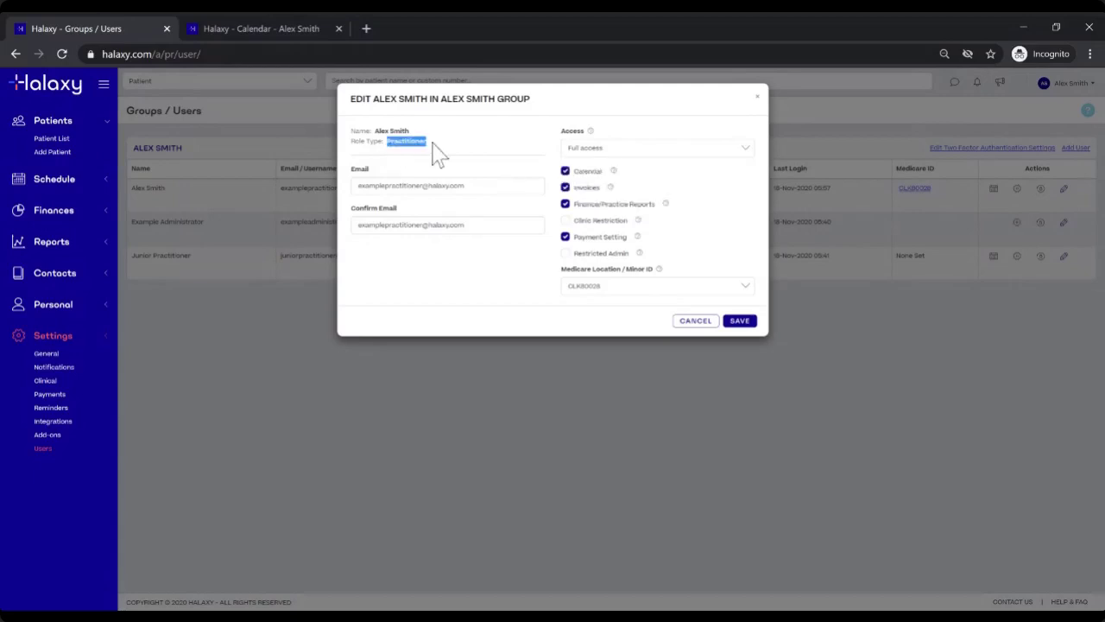
click(657, 154)
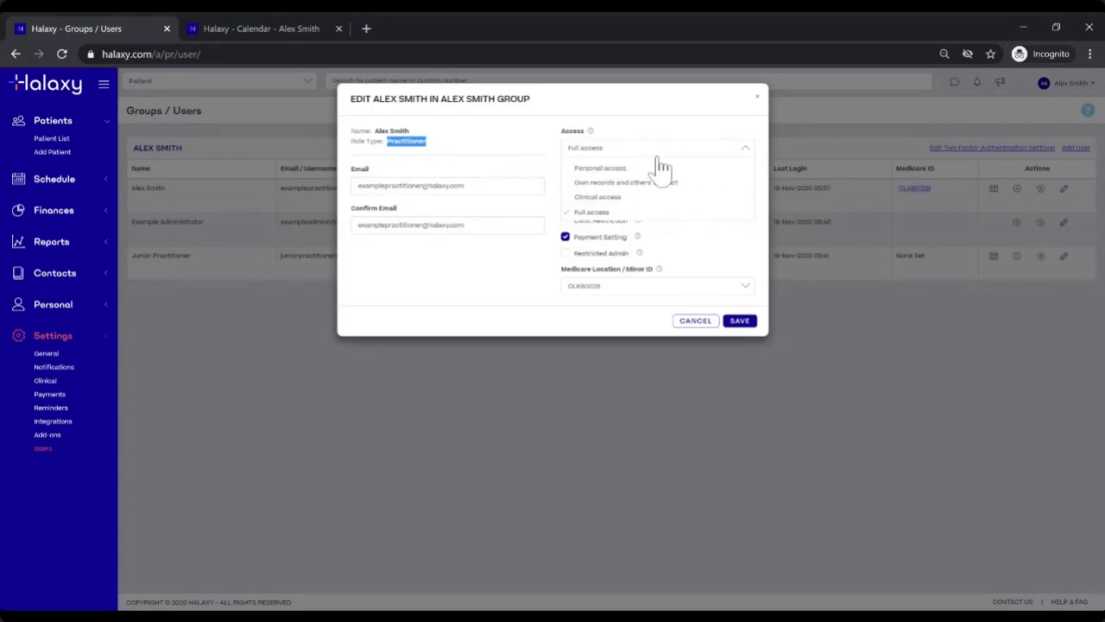
click(618, 147)
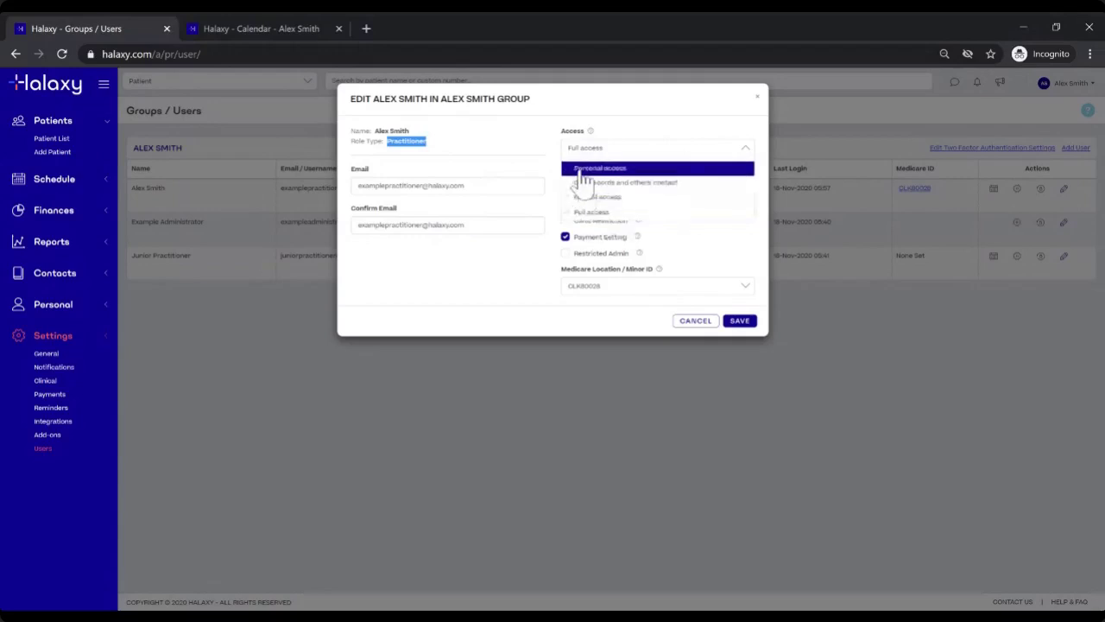
click(518, 263)
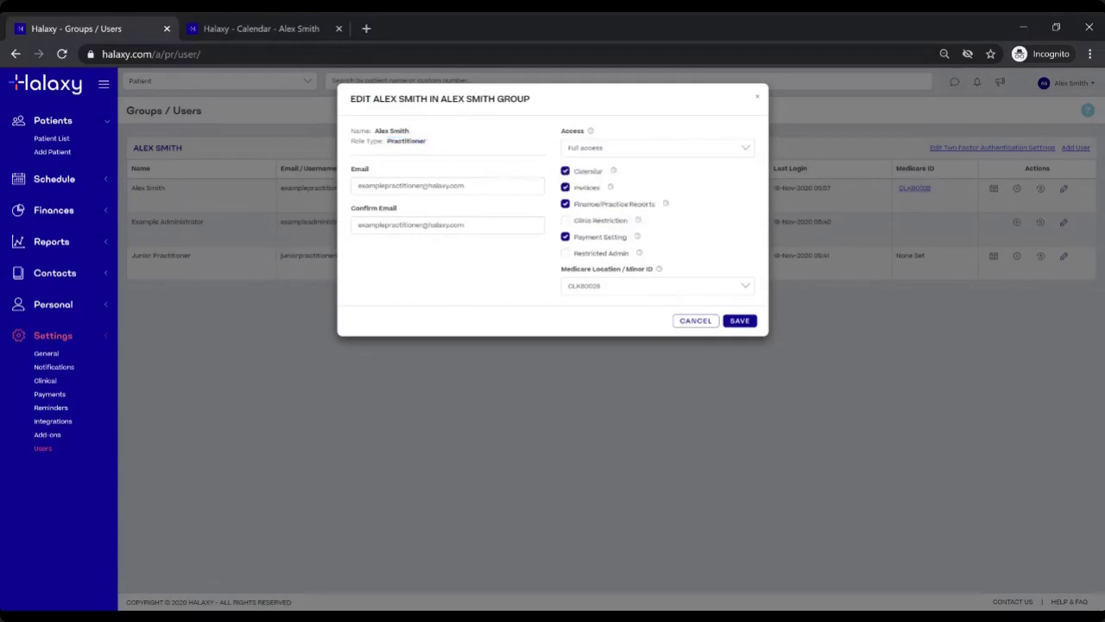
drag(391, 141, 435, 145)
click(438, 153)
click(695, 324)
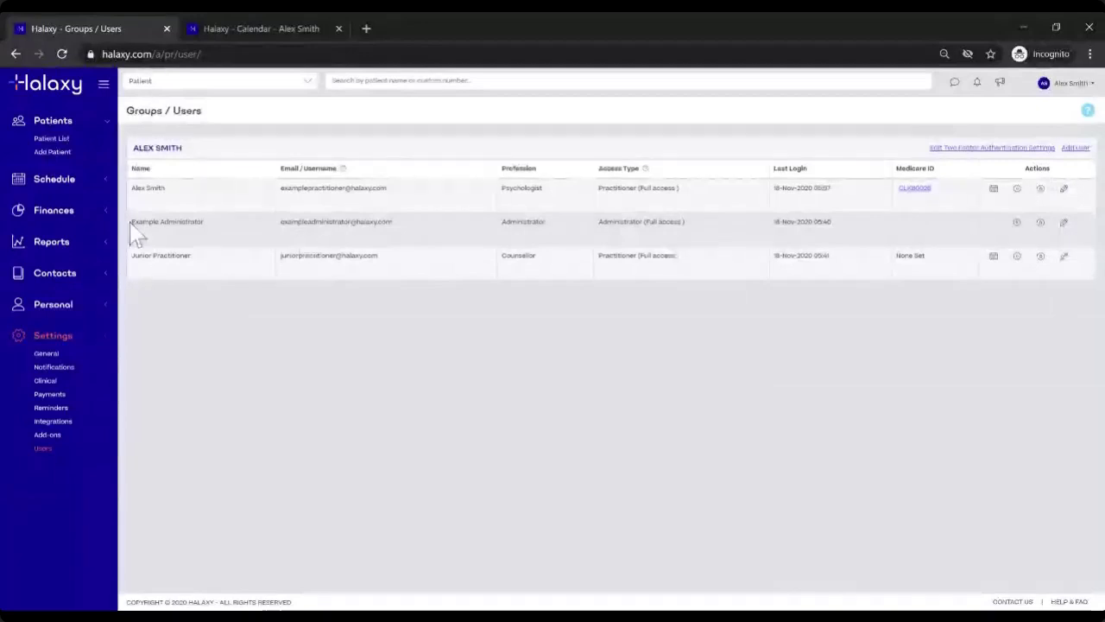
drag(131, 222, 228, 224)
drag(503, 227, 543, 223)
drag(646, 223, 688, 231)
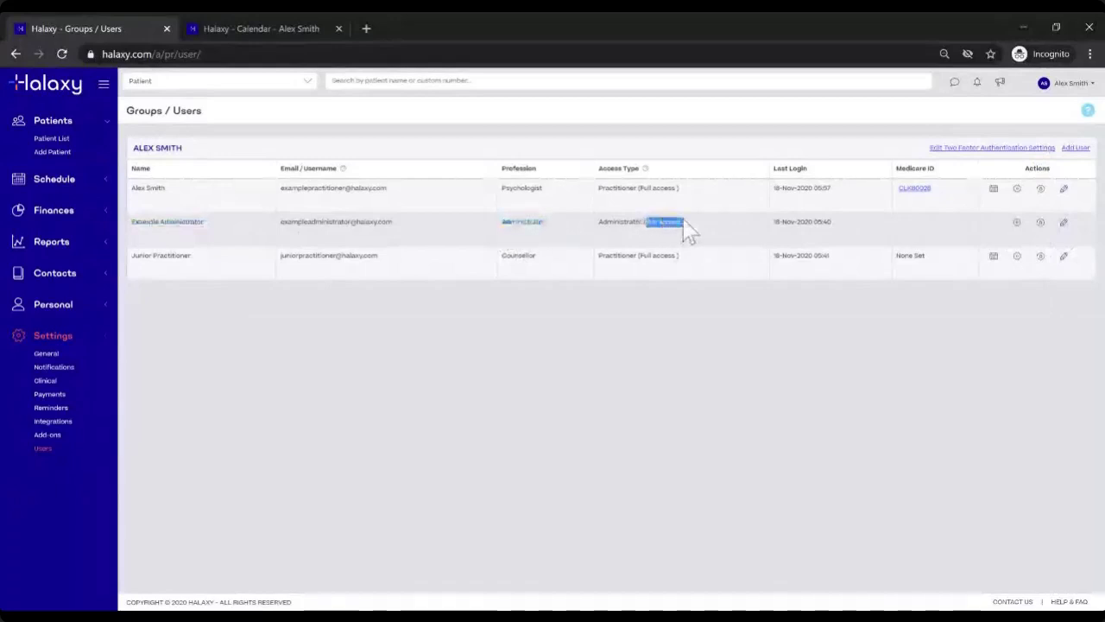
Step: Open the edit dialog for the Example Administrator user
click(1067, 224)
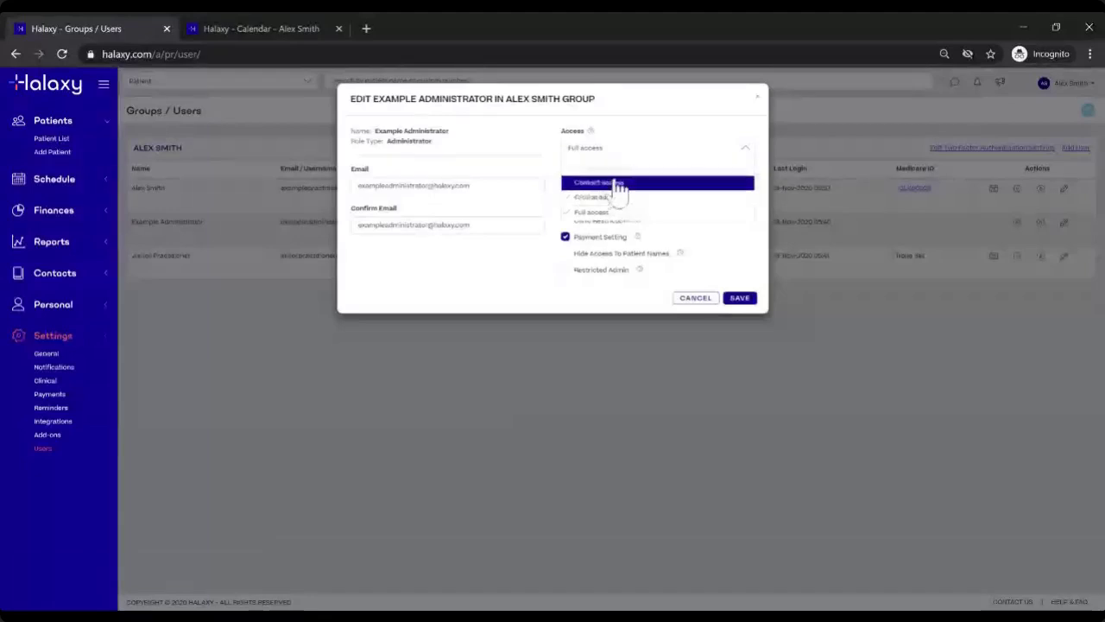
Step: Keep Example Administrator on Full access after reviewing the access levels, then cancel
click(625, 218)
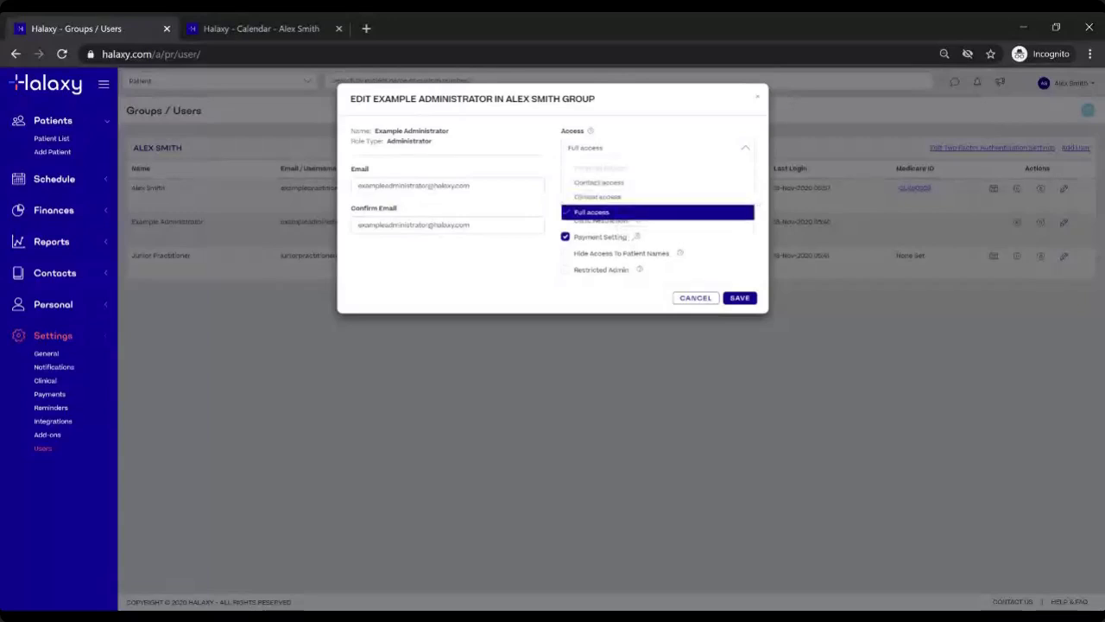
key(Up)
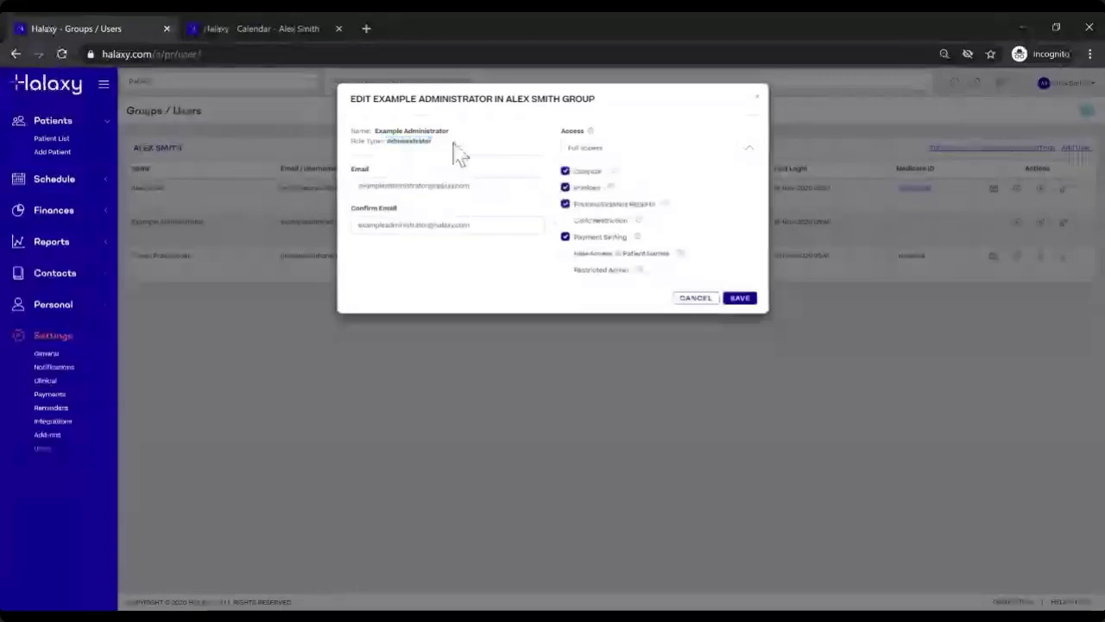
click(605, 150)
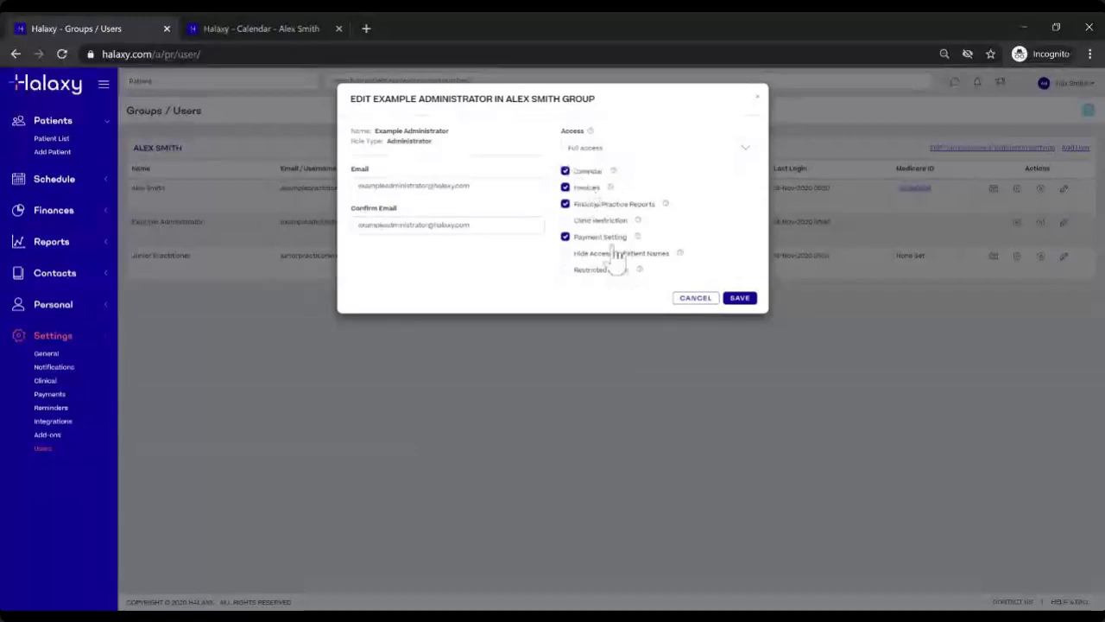
click(696, 300)
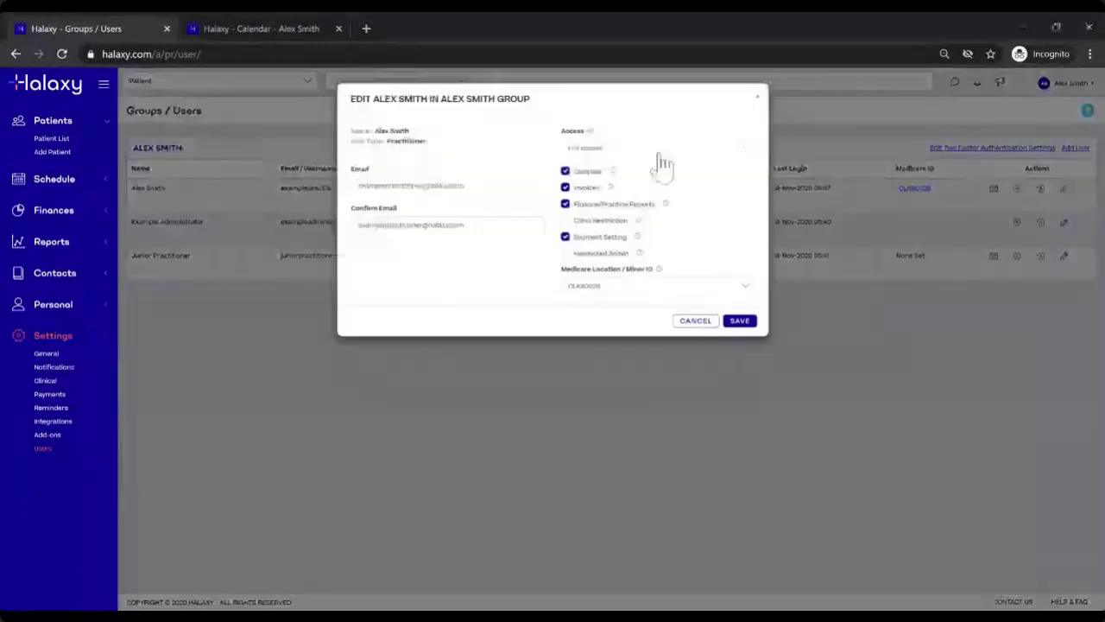
click(658, 150)
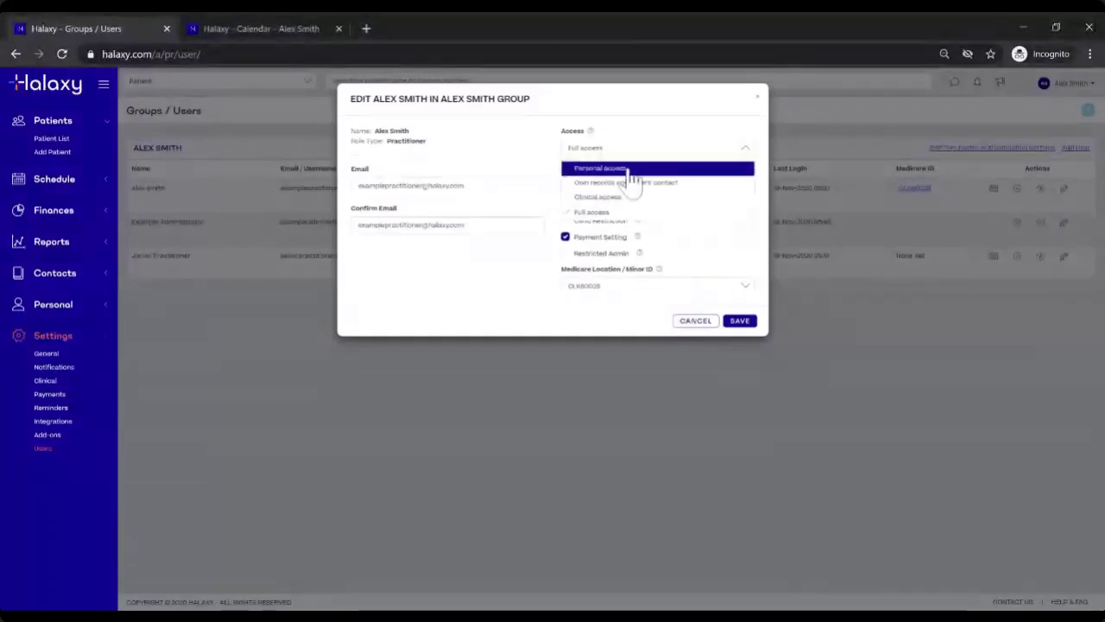
scroll(649, 171, down, 1)
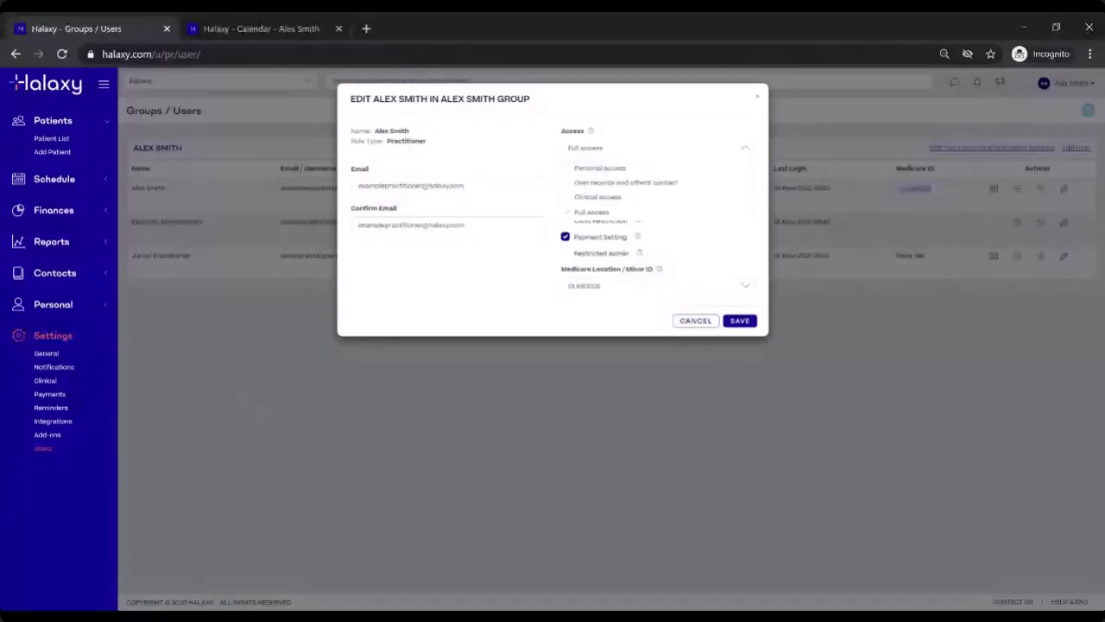
click(625, 174)
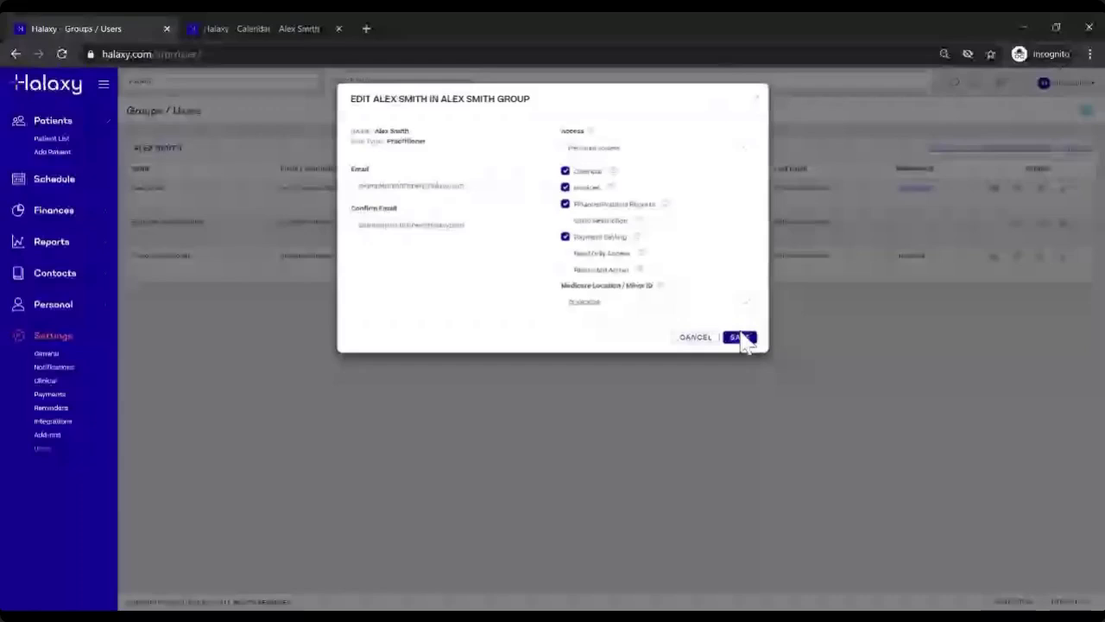
click(757, 102)
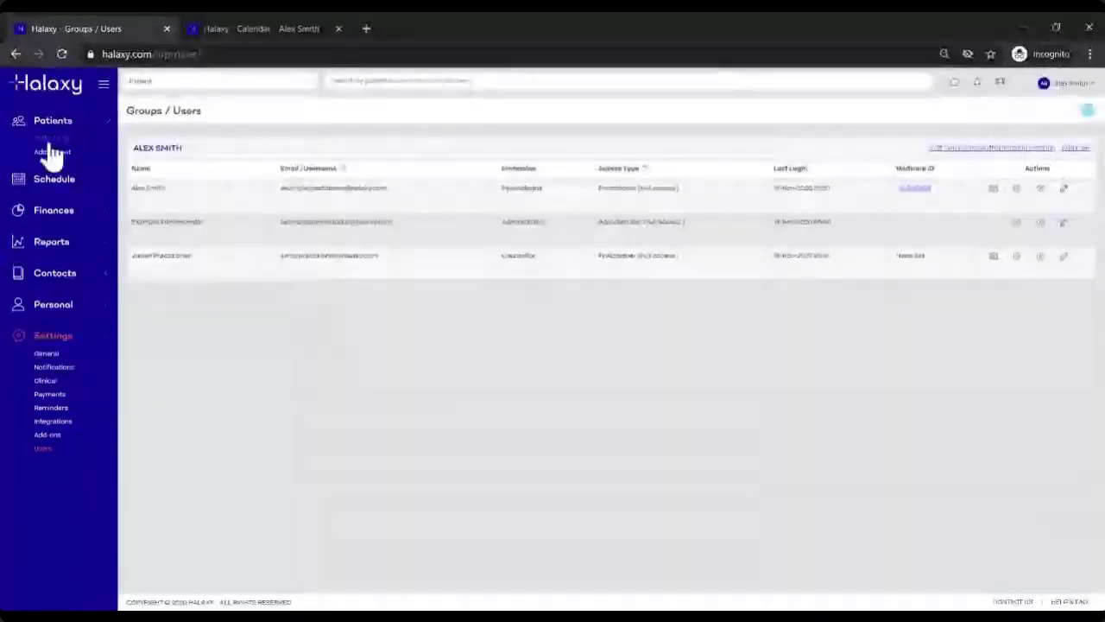
Step: From the Patient List, open First Patient, note the psychologist relationship, and edit Practitioner Relationships
click(52, 147)
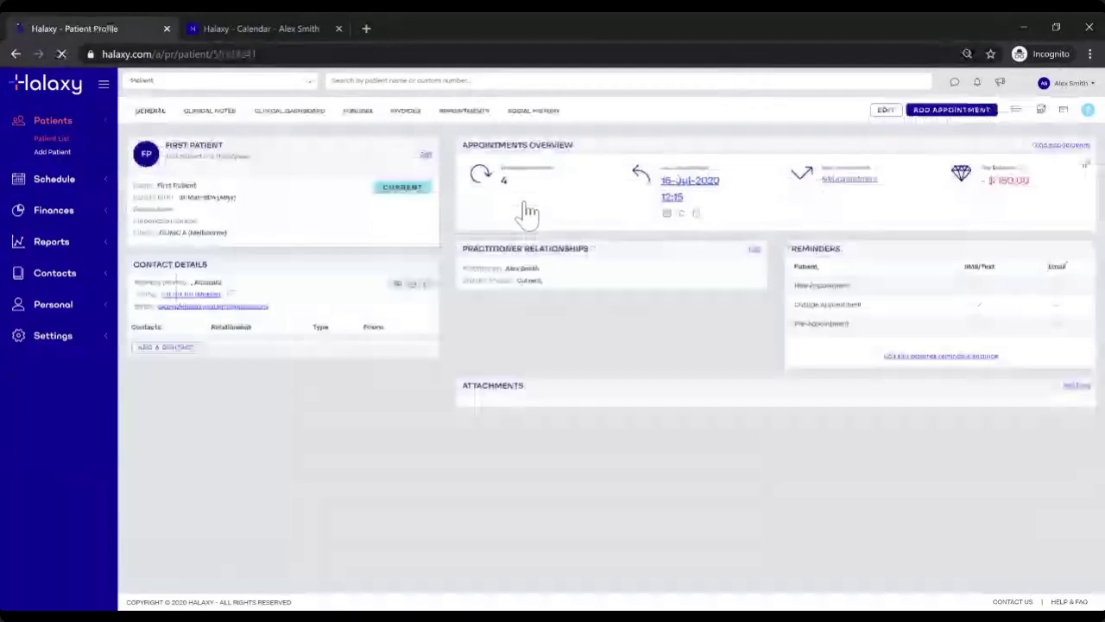
drag(463, 249, 596, 251)
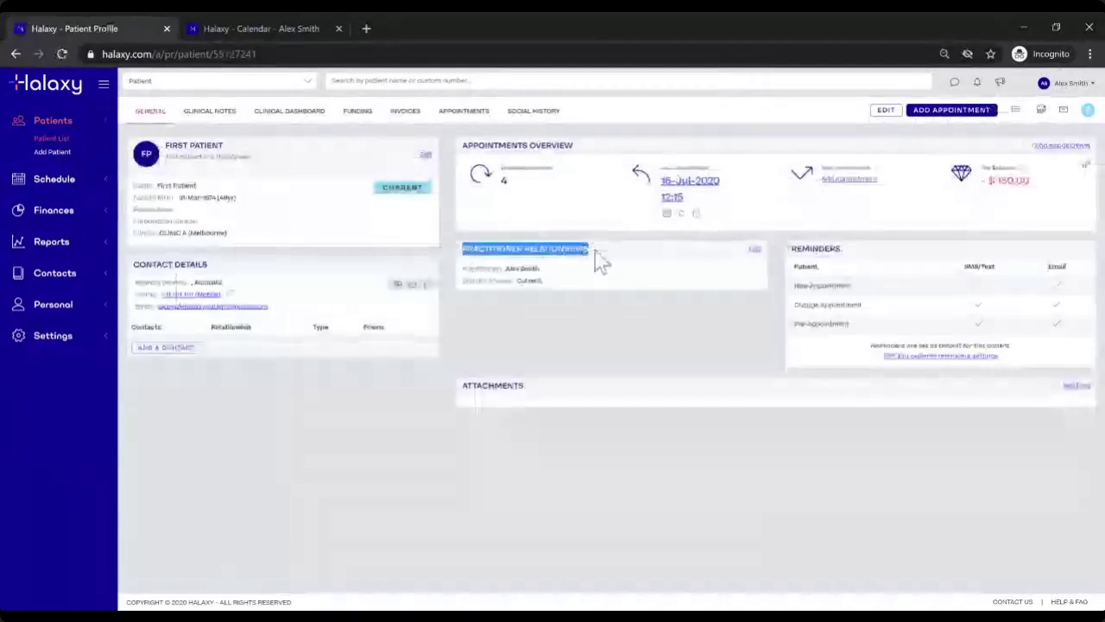
click(508, 270)
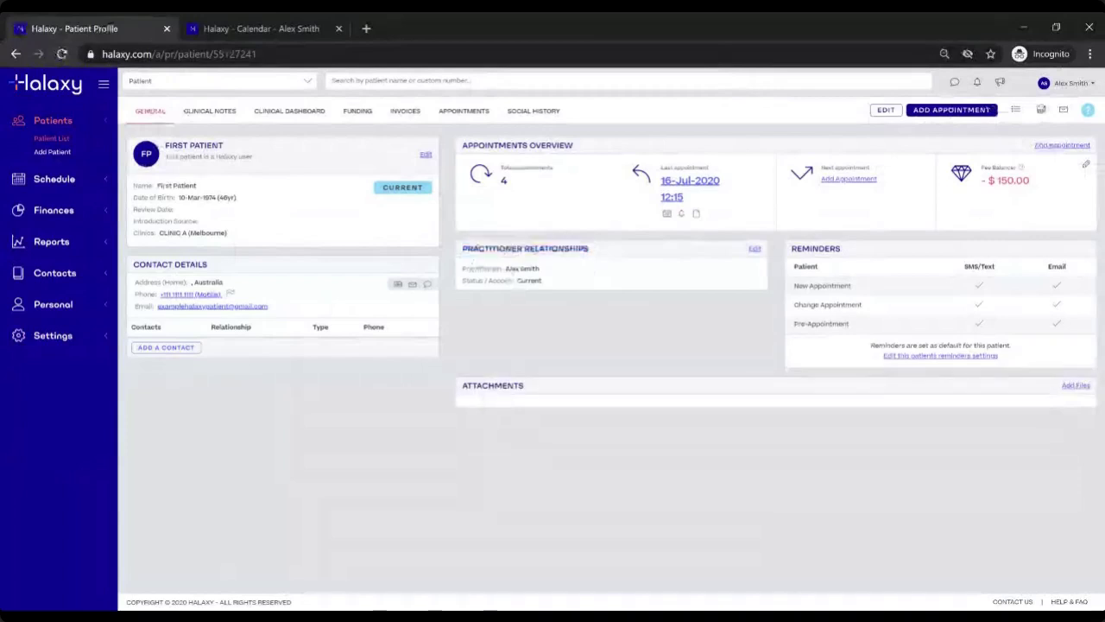
drag(505, 270, 540, 269)
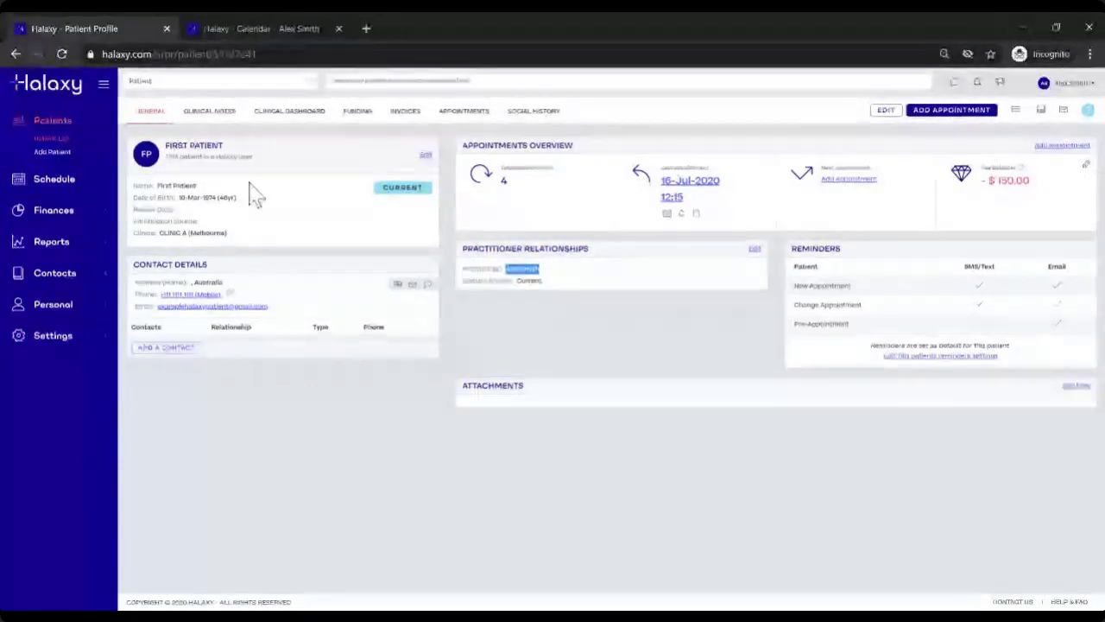
mouse_move(169, 146)
mouse_down()
mouse_move(229, 152)
mouse_move(168, 141)
mouse_up()
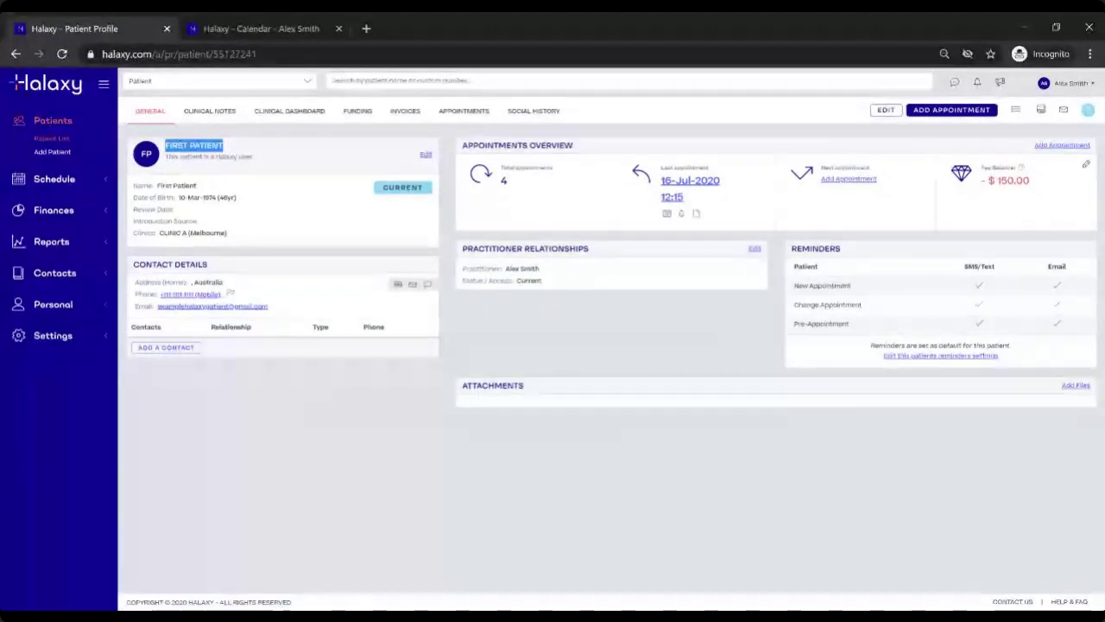
click(234, 153)
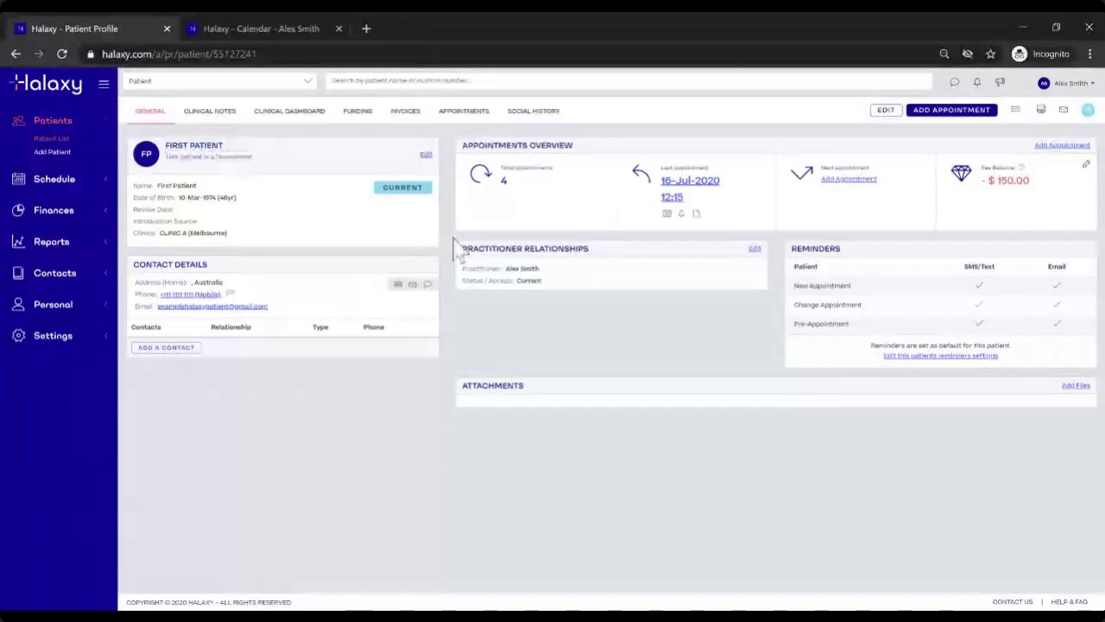
drag(456, 247, 635, 250)
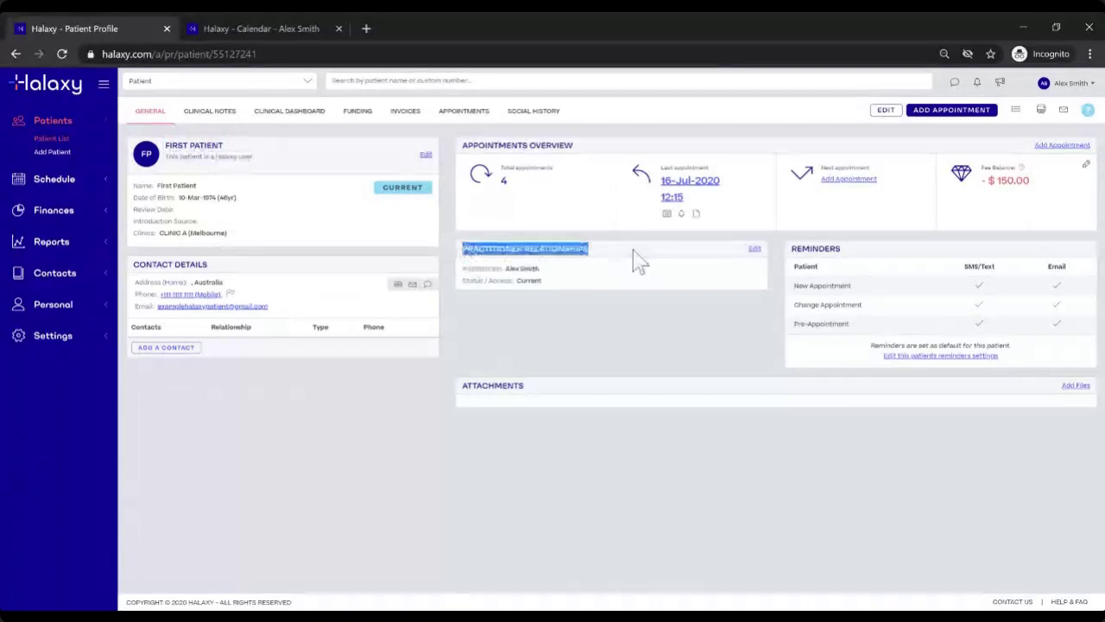
click(754, 253)
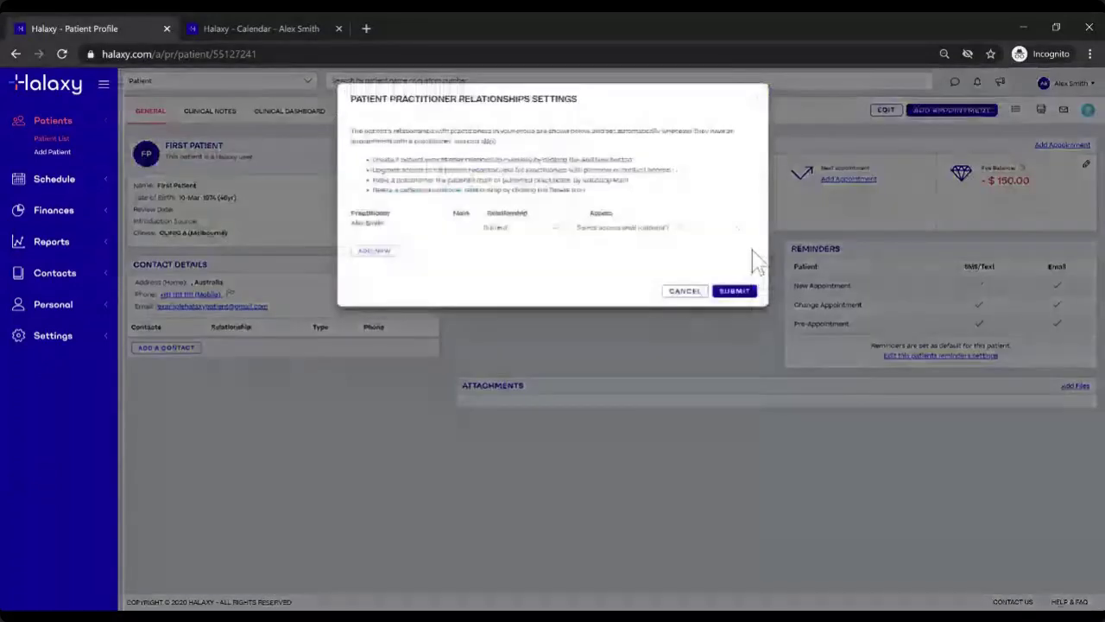
Step: Add Junior Practitioner as a Main relationship with no access level, submit, and return to the patient list
click(693, 292)
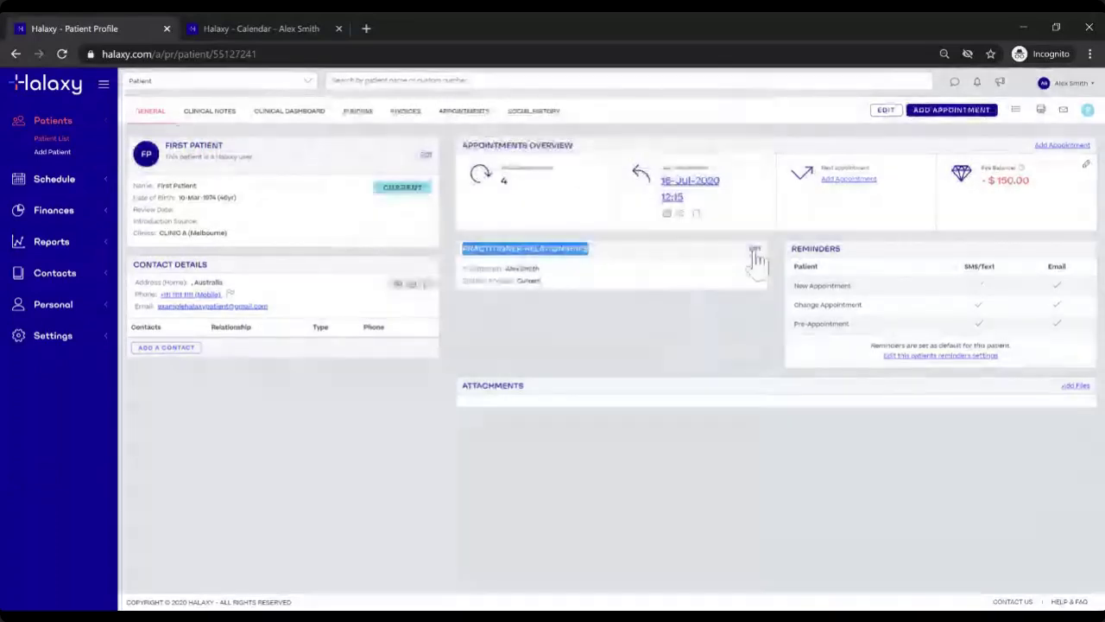
click(755, 252)
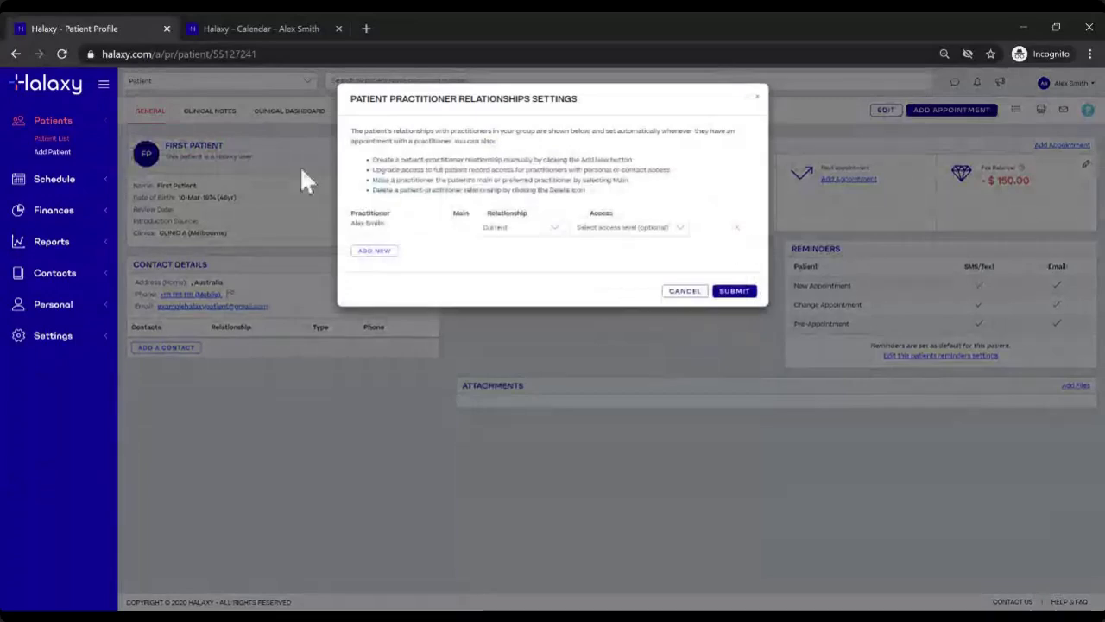
click(386, 259)
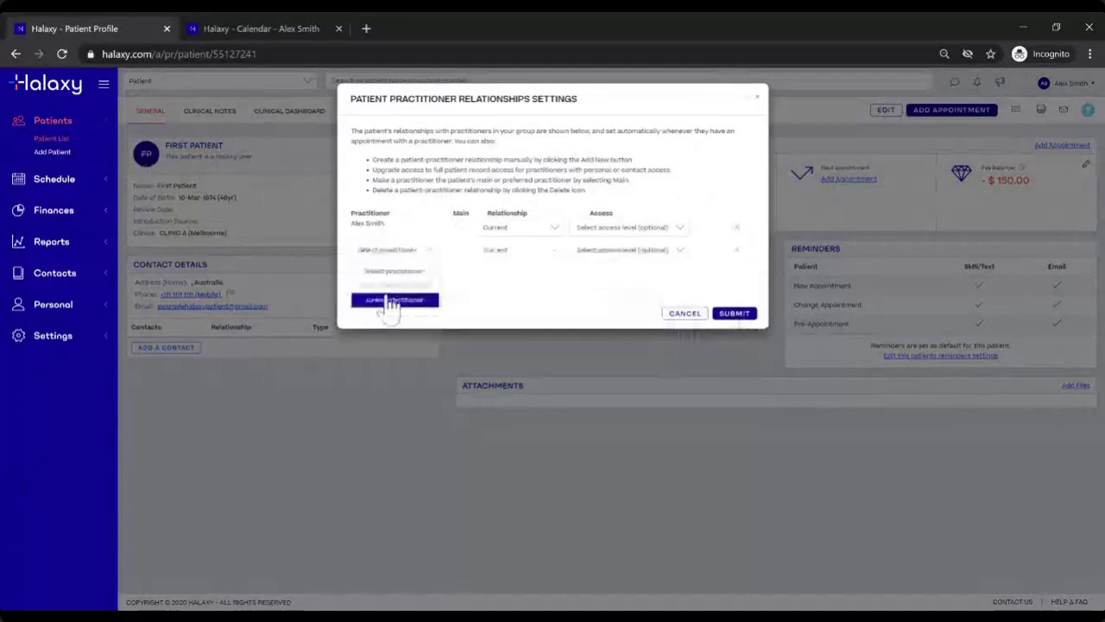
click(391, 300)
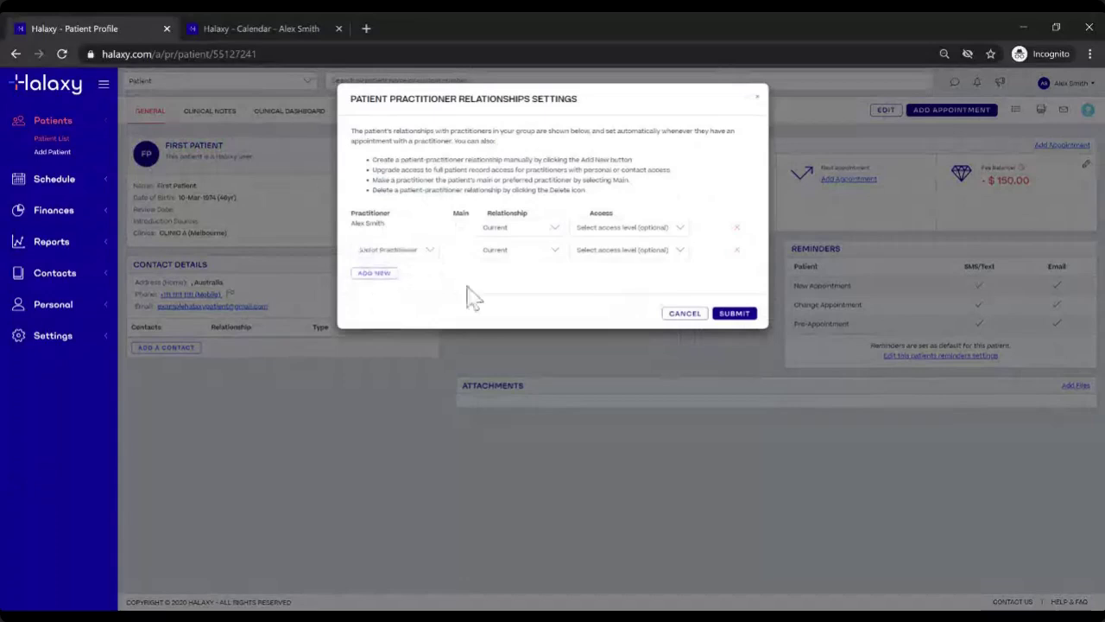
click(460, 248)
click(583, 250)
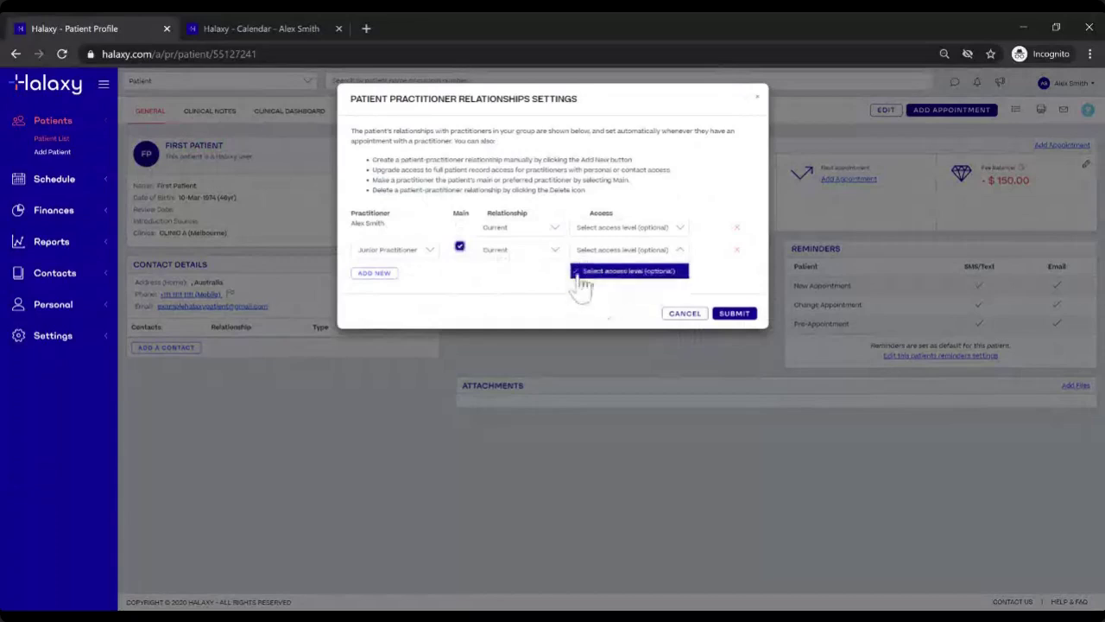
click(562, 285)
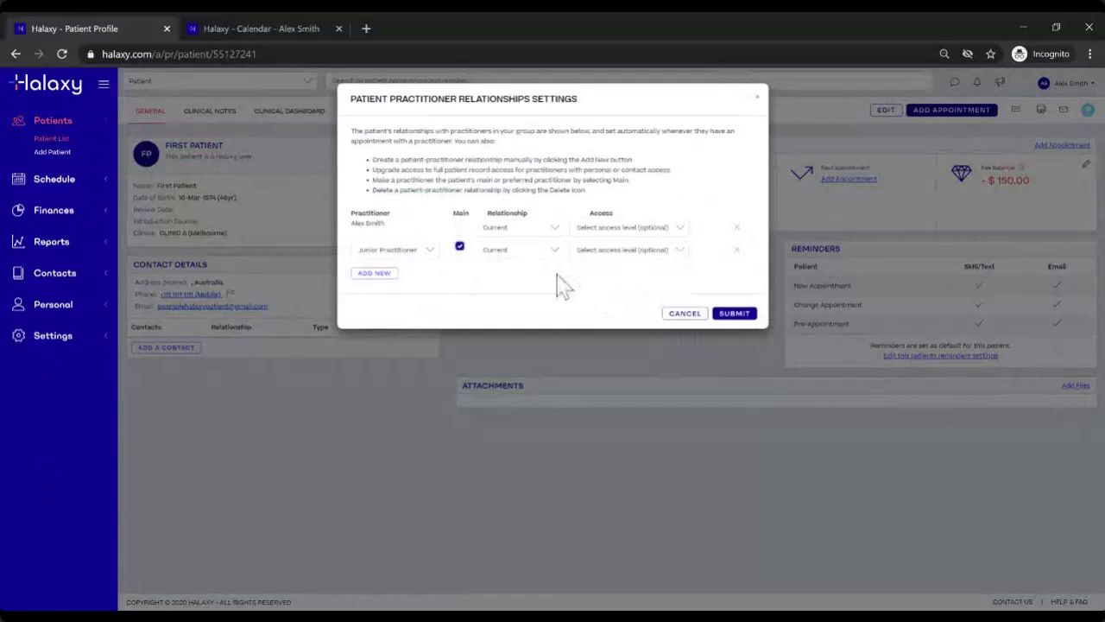
click(746, 317)
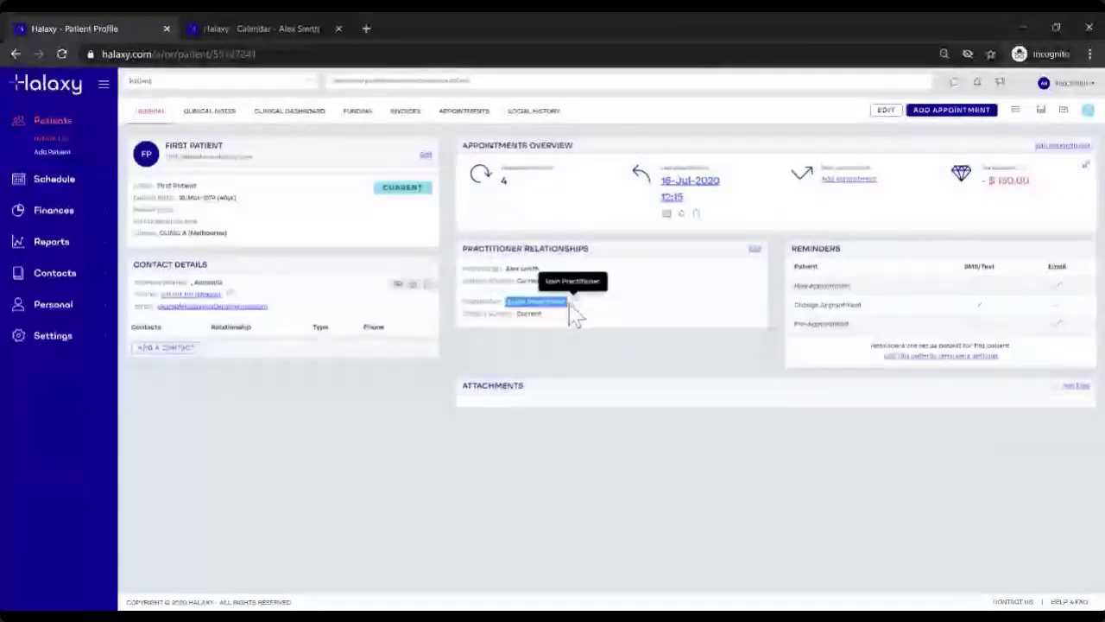
click(41, 139)
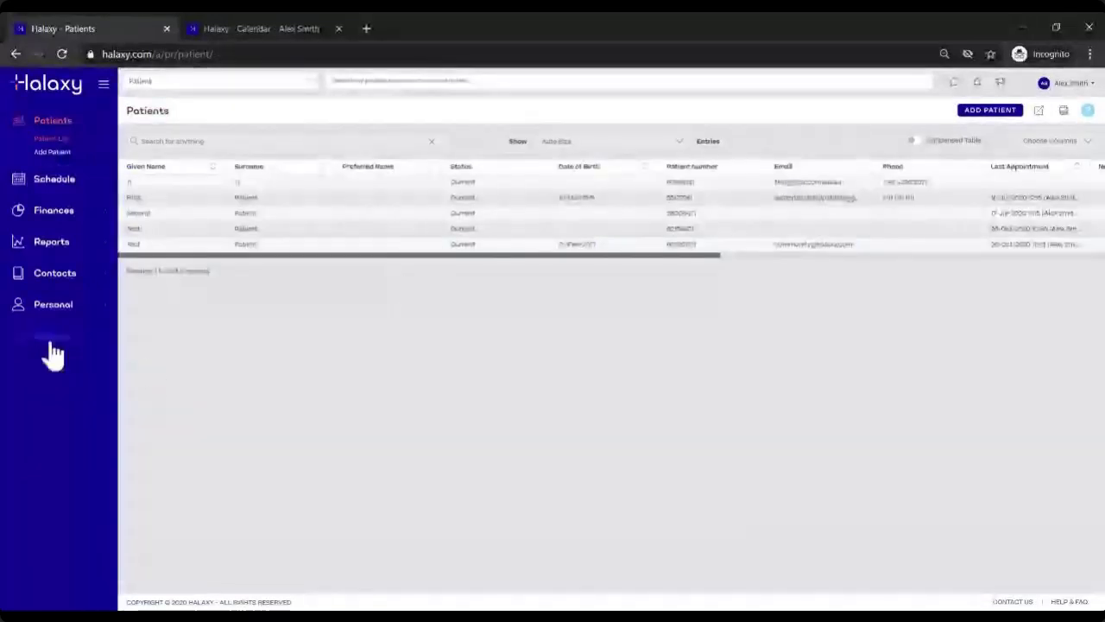
Step: In Settings > Users, note the junior's full access type and open Junior Practitioner's edit dialog
click(50, 341)
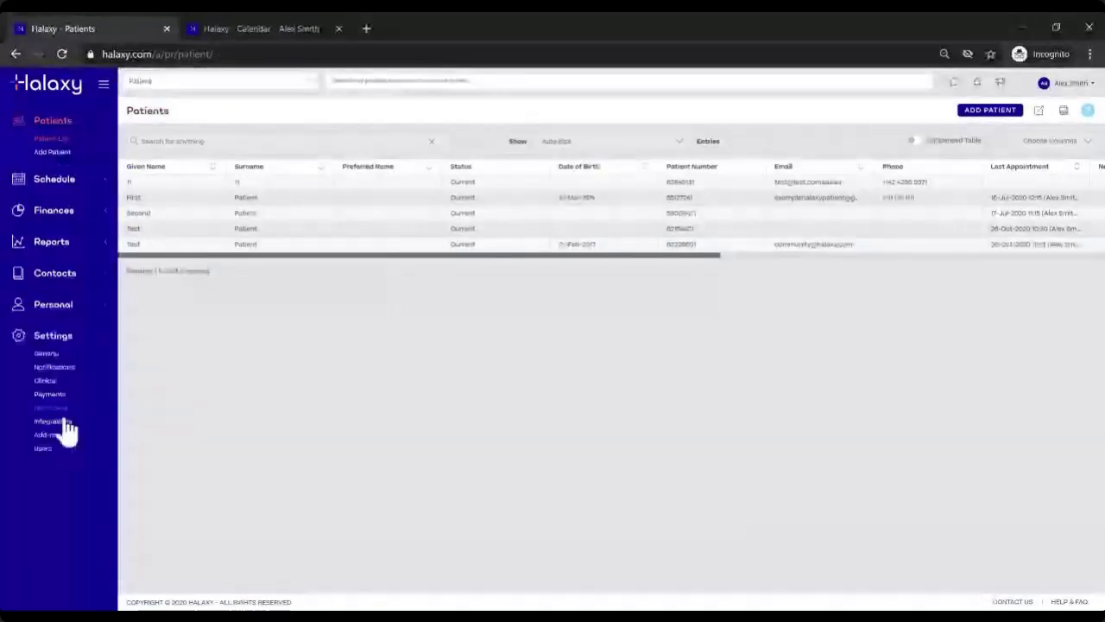
click(45, 447)
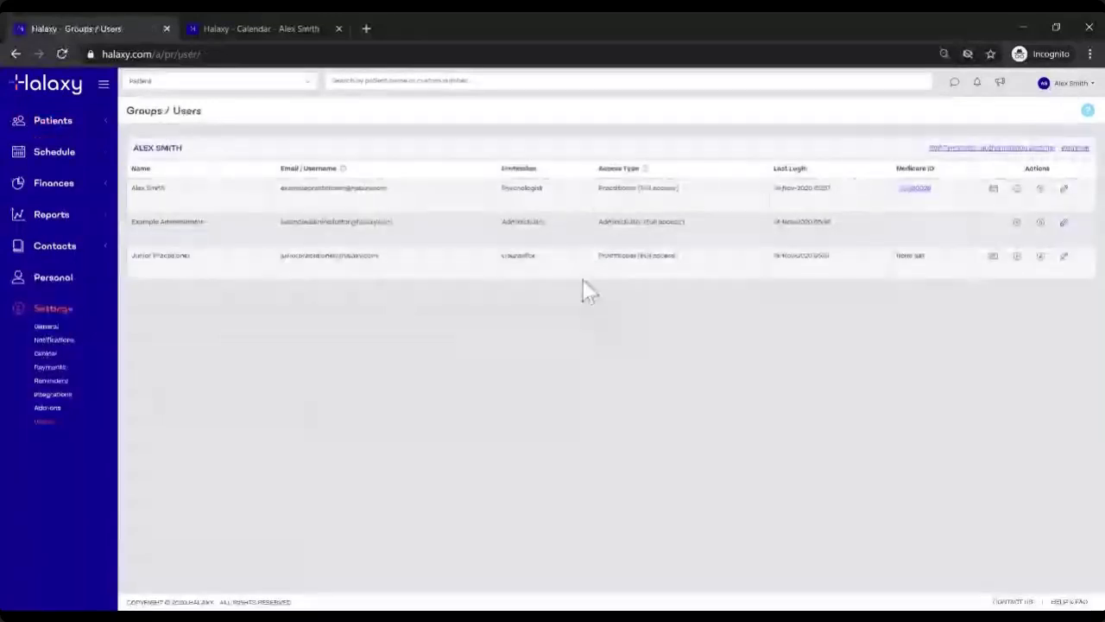
drag(126, 255, 229, 255)
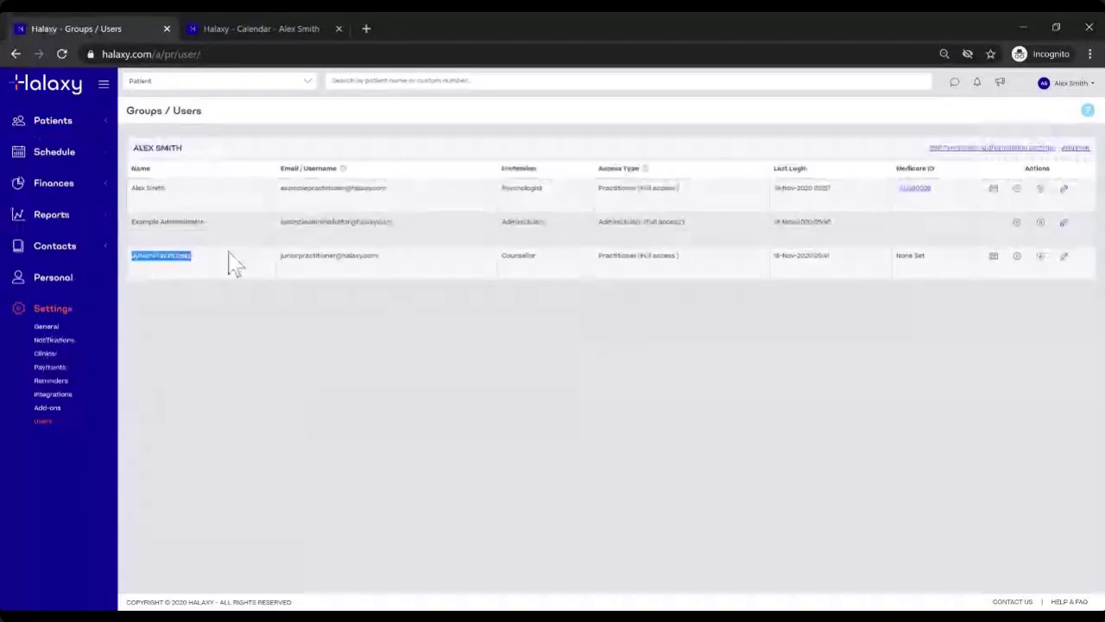
drag(596, 256, 700, 264)
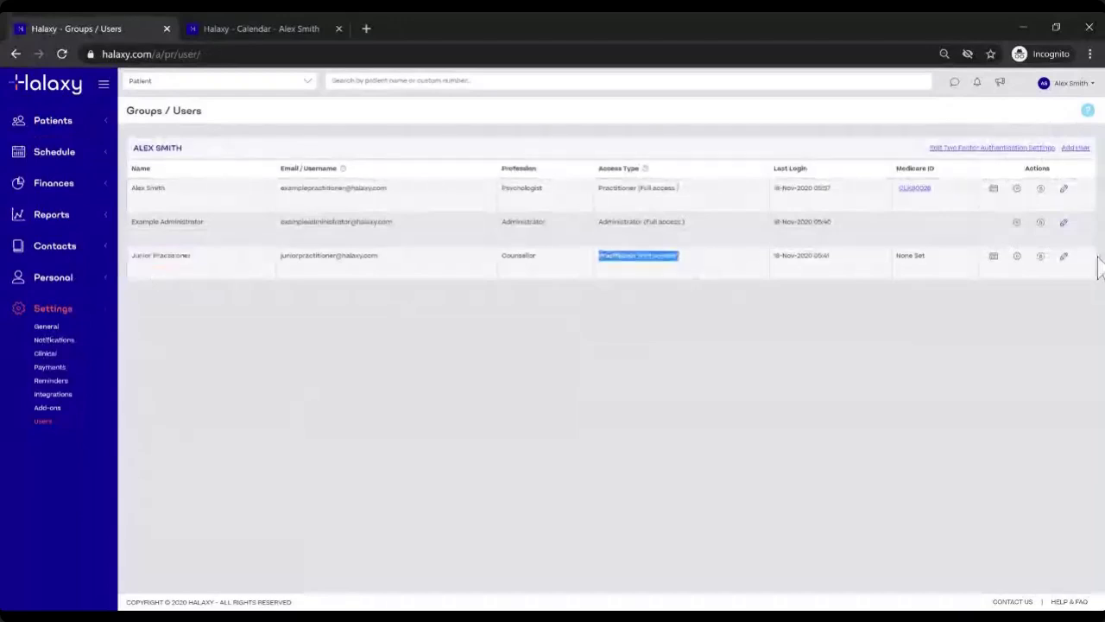
click(1065, 259)
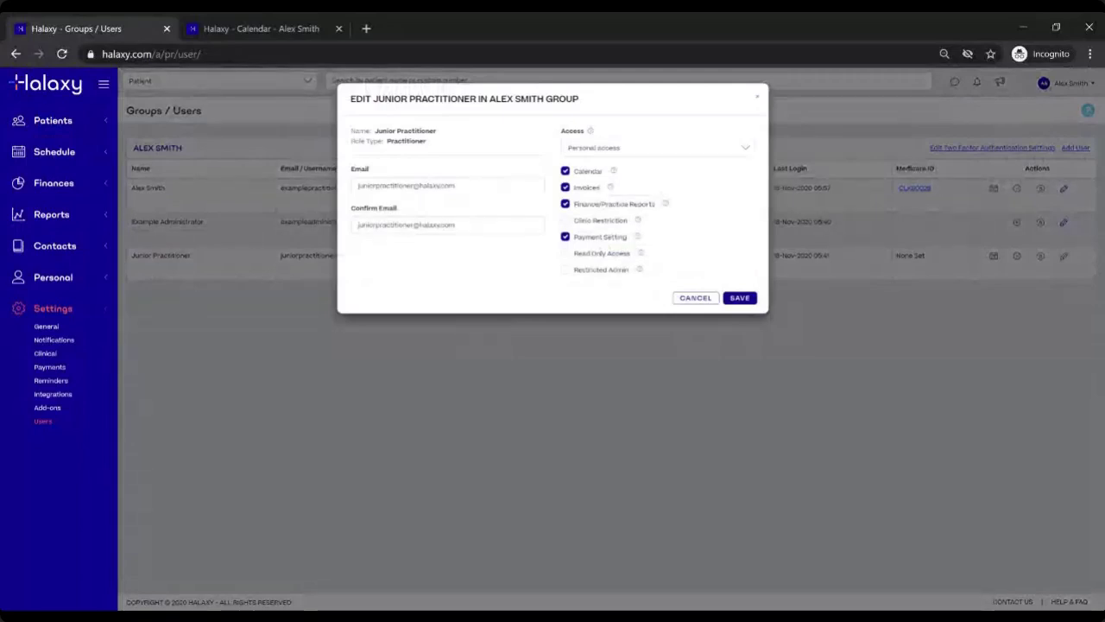
Step: Set the junior practitioner's access to Personal and save it
click(587, 150)
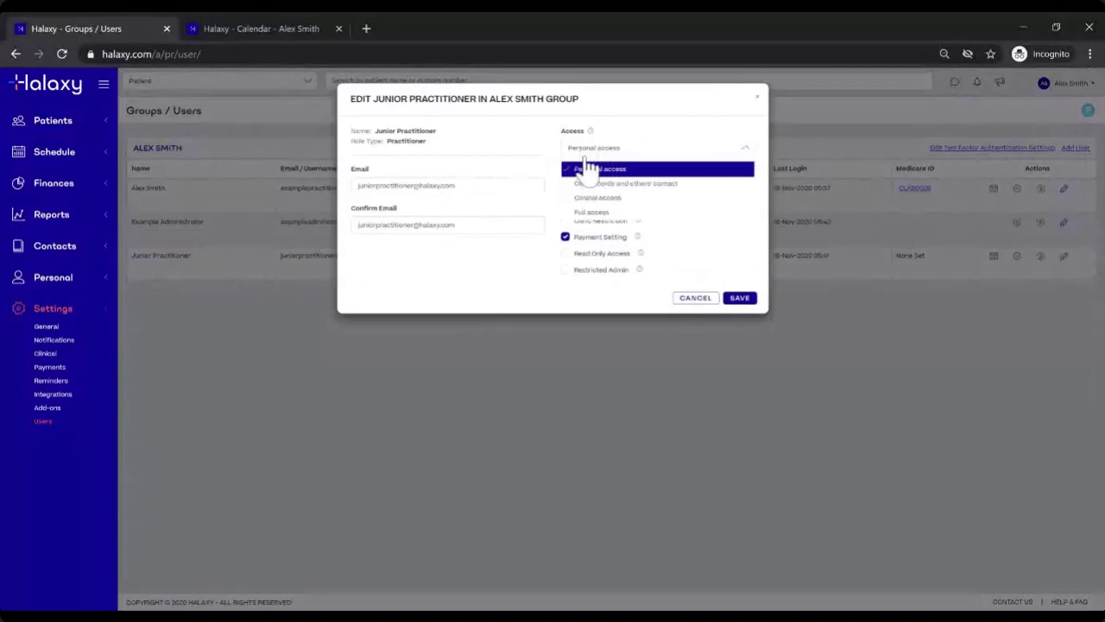
click(587, 168)
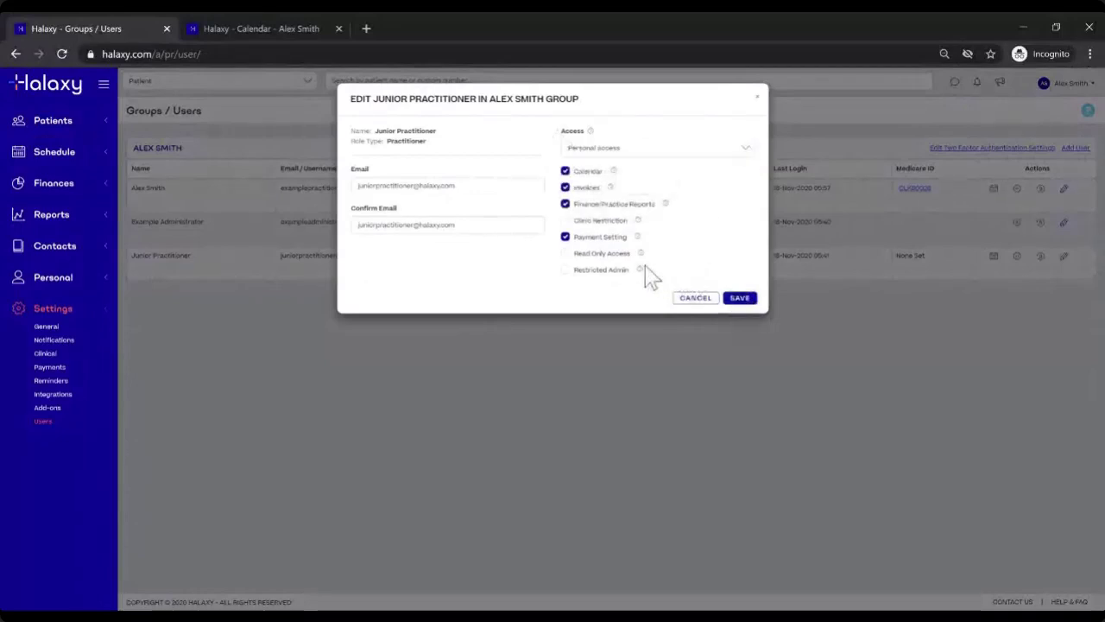
click(736, 298)
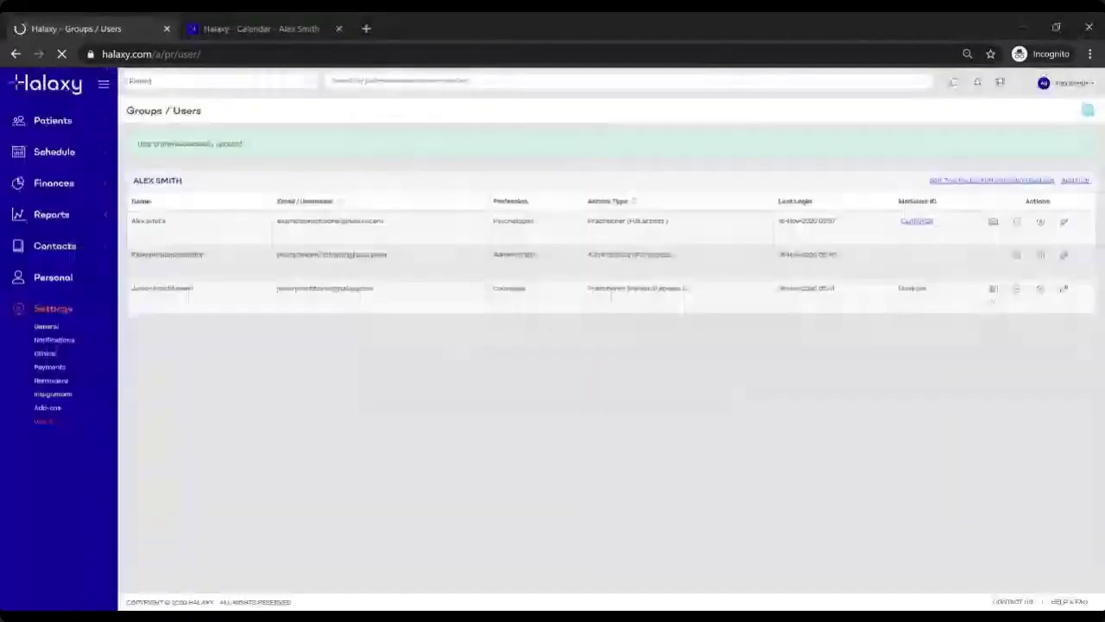
Step: Log out of the practitioner account and enter the junior practitioner's login email
click(1057, 88)
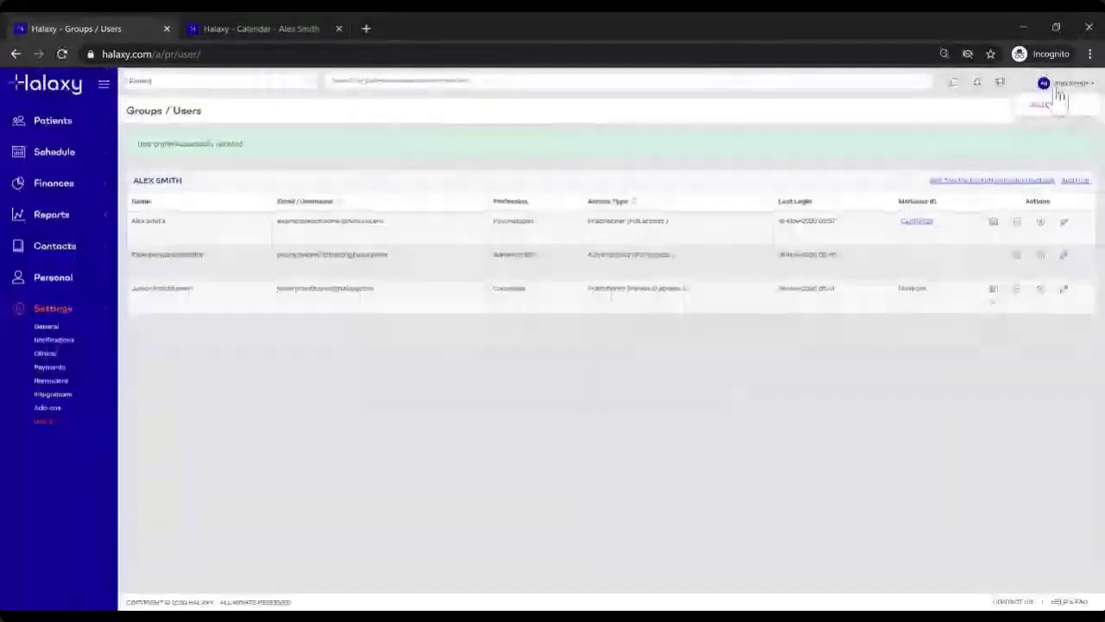
click(1042, 107)
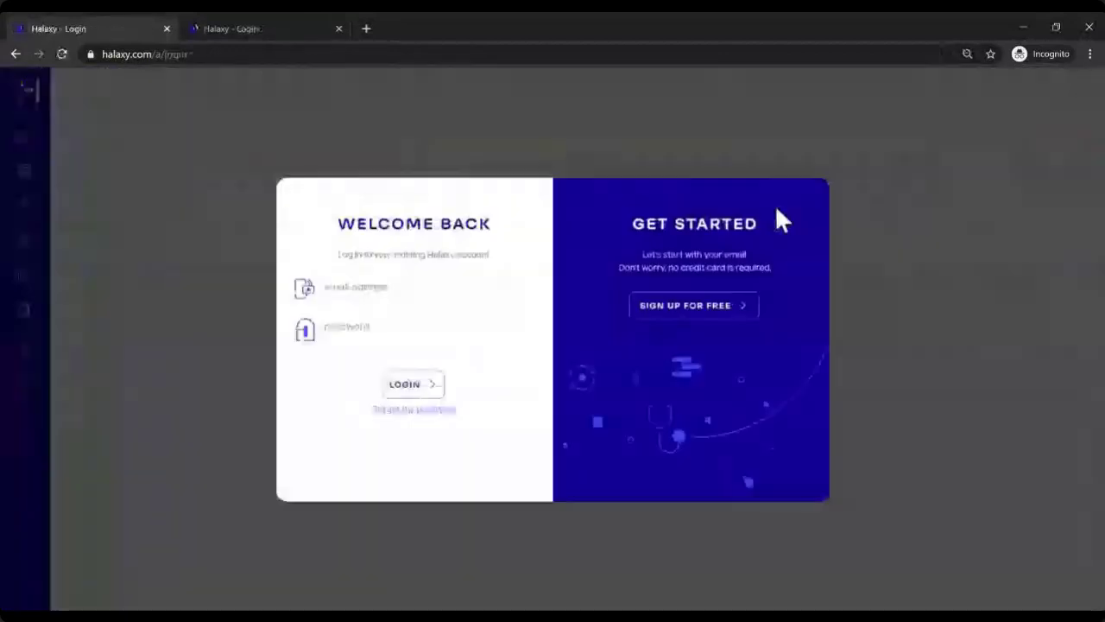
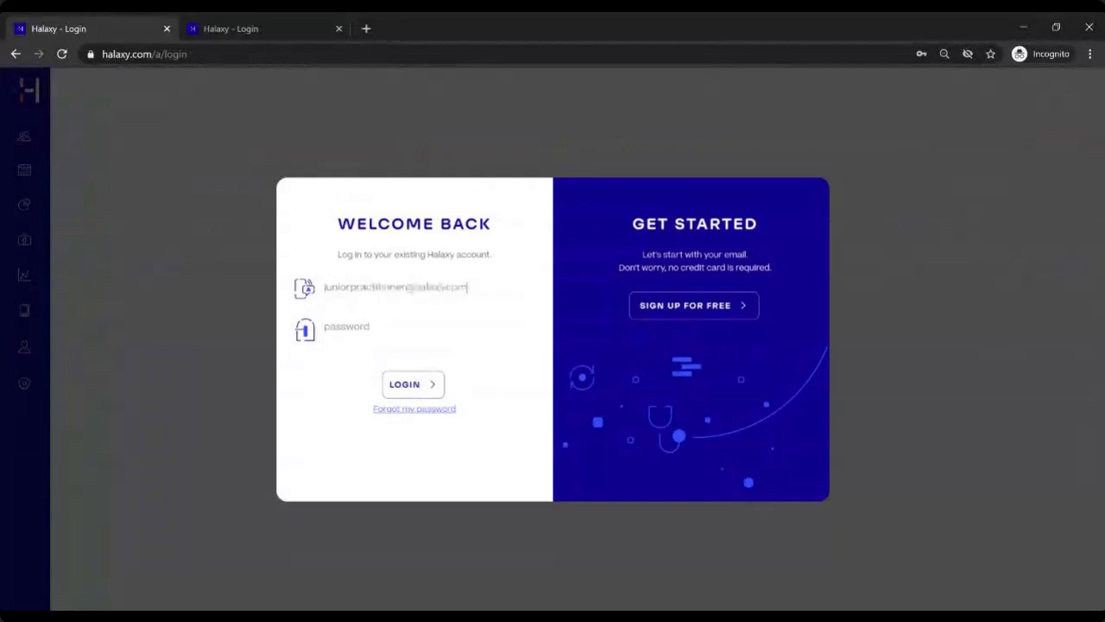
Step: Enter the junior practitioner's password and log in to their 15–21 Nov 2020 calendar
key(Tab)
text(•••••••••••)
click(412, 387)
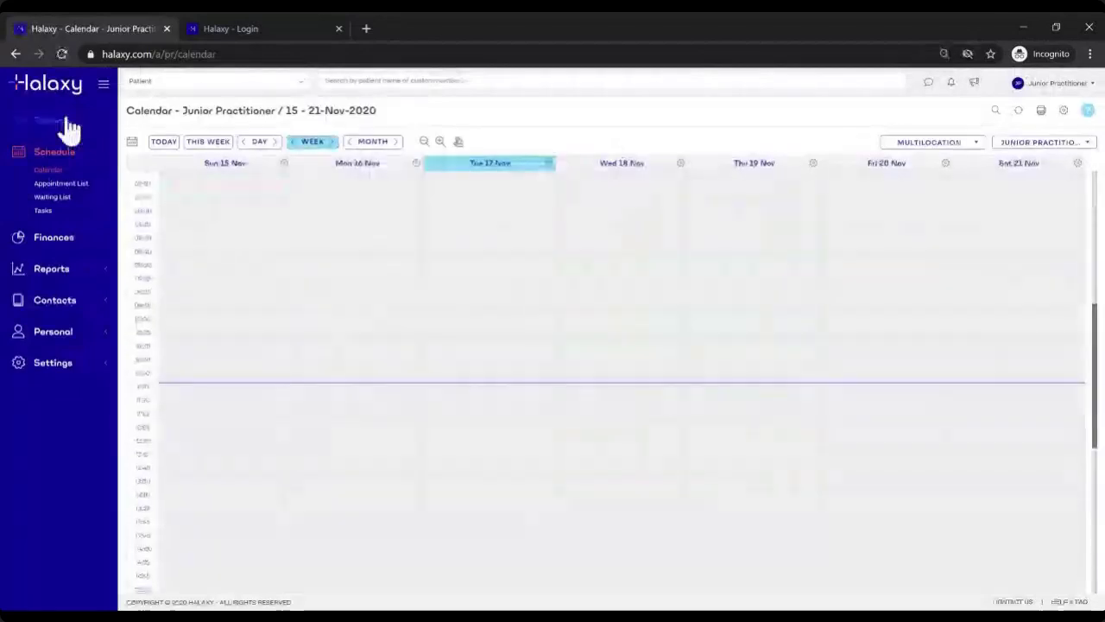
Step: Open Settings > Users and highlight the junior's own entry with Personal access
click(54, 395)
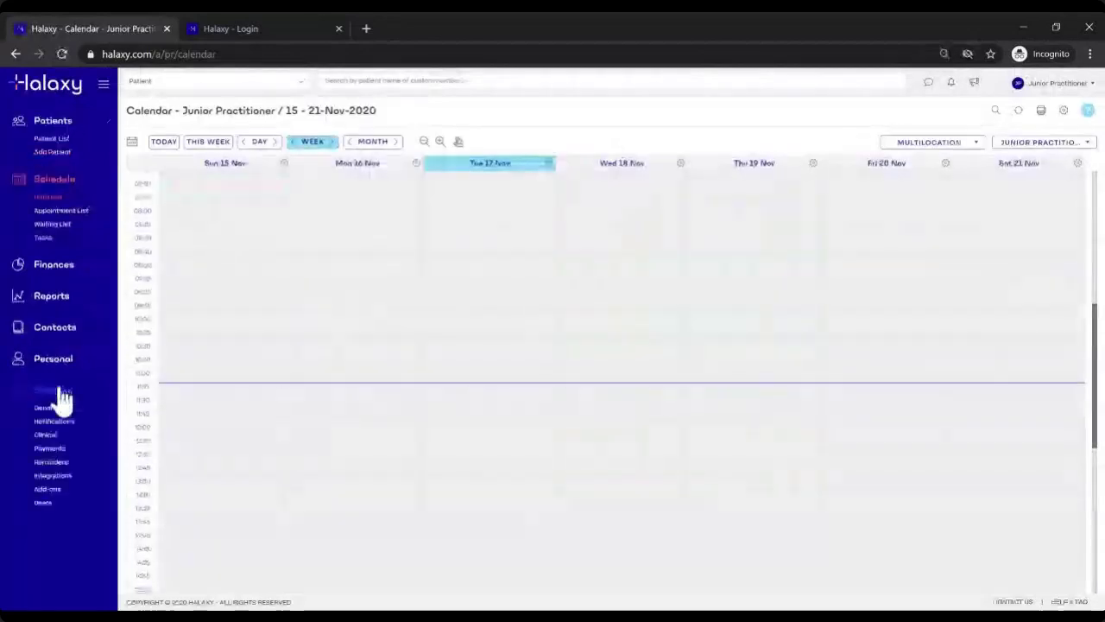
click(49, 505)
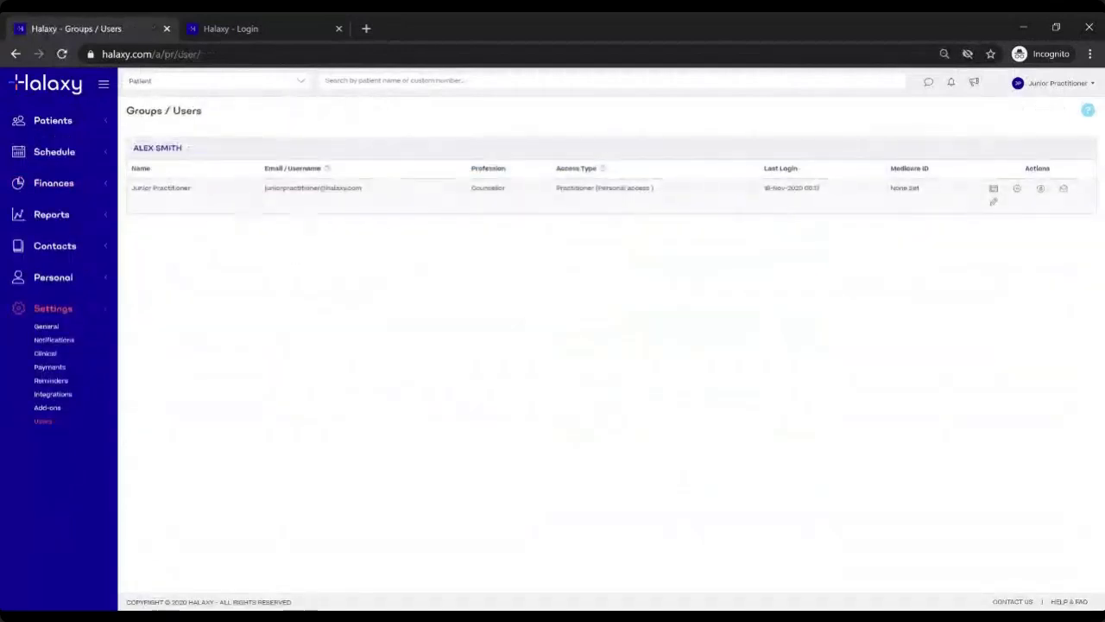
drag(130, 184, 559, 205)
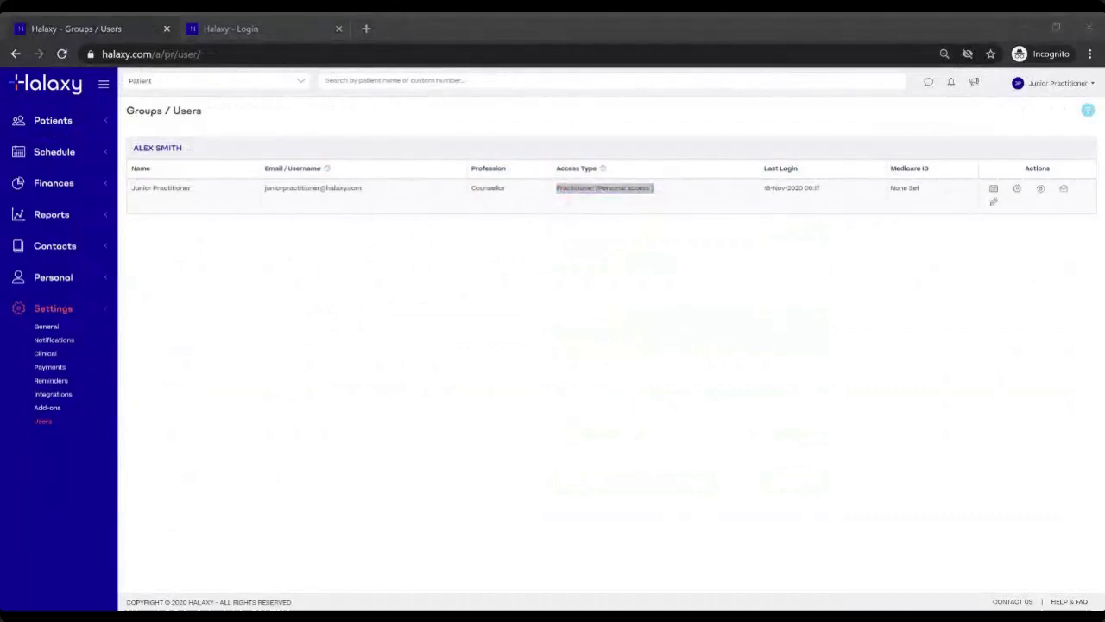
key(alt+Tab)
click(525, 216)
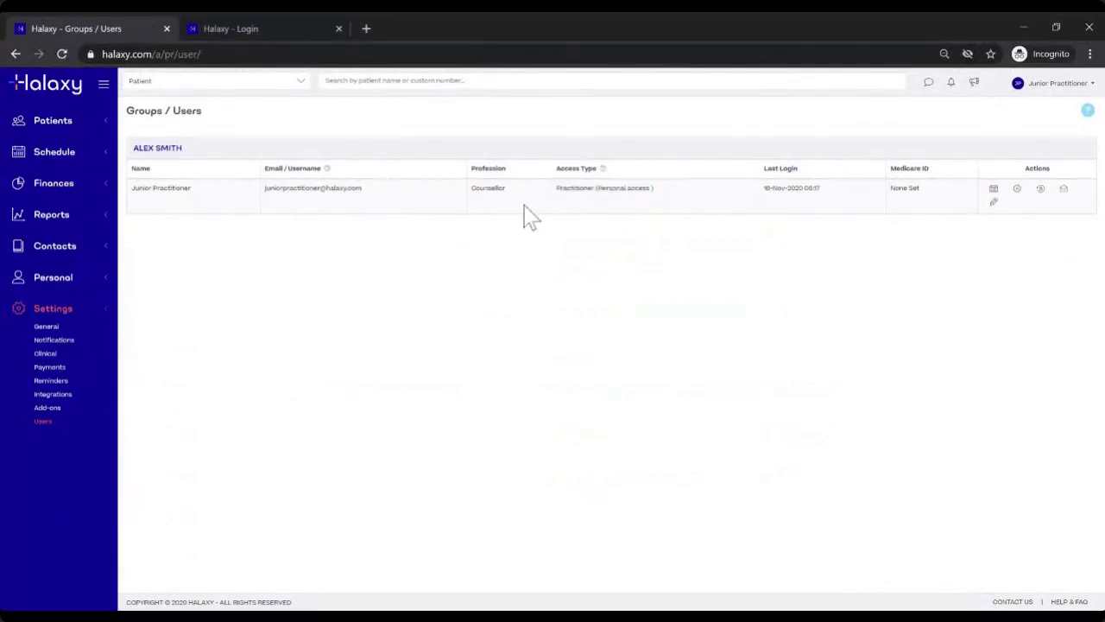
drag(594, 189, 654, 189)
click(671, 205)
Step: Check the junior's edit dialog shows Personal access, then close it unsaved
click(994, 204)
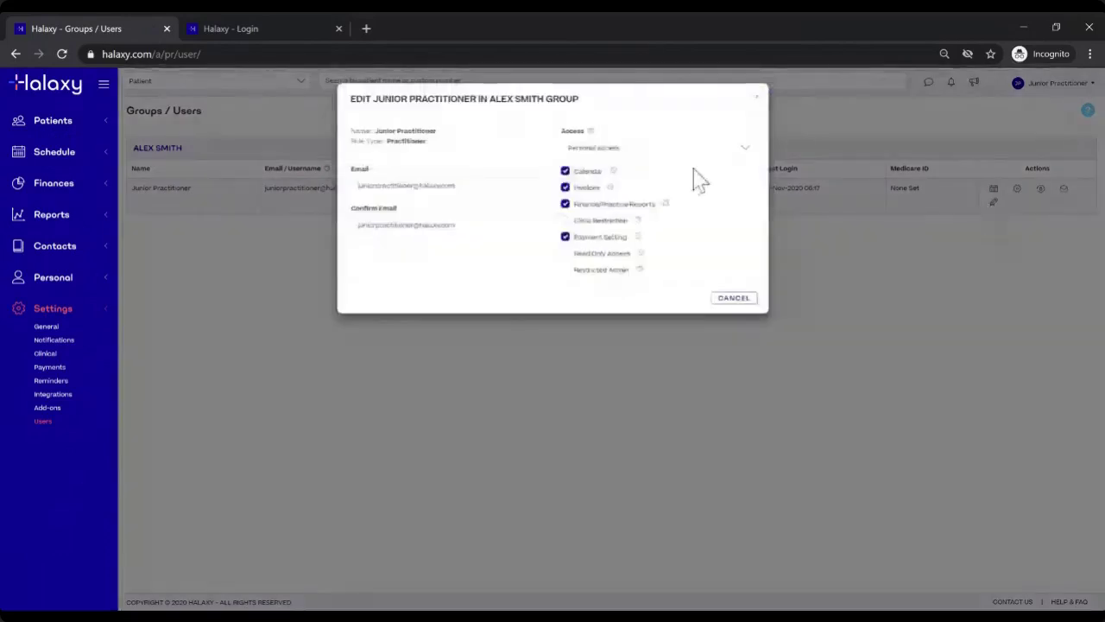
click(691, 149)
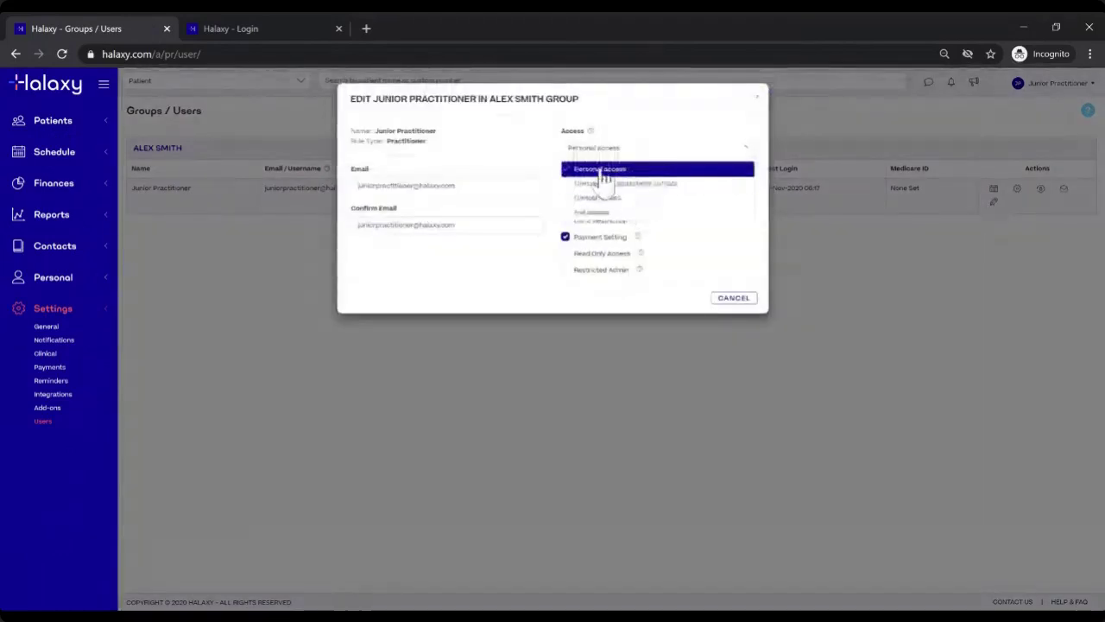
click(605, 170)
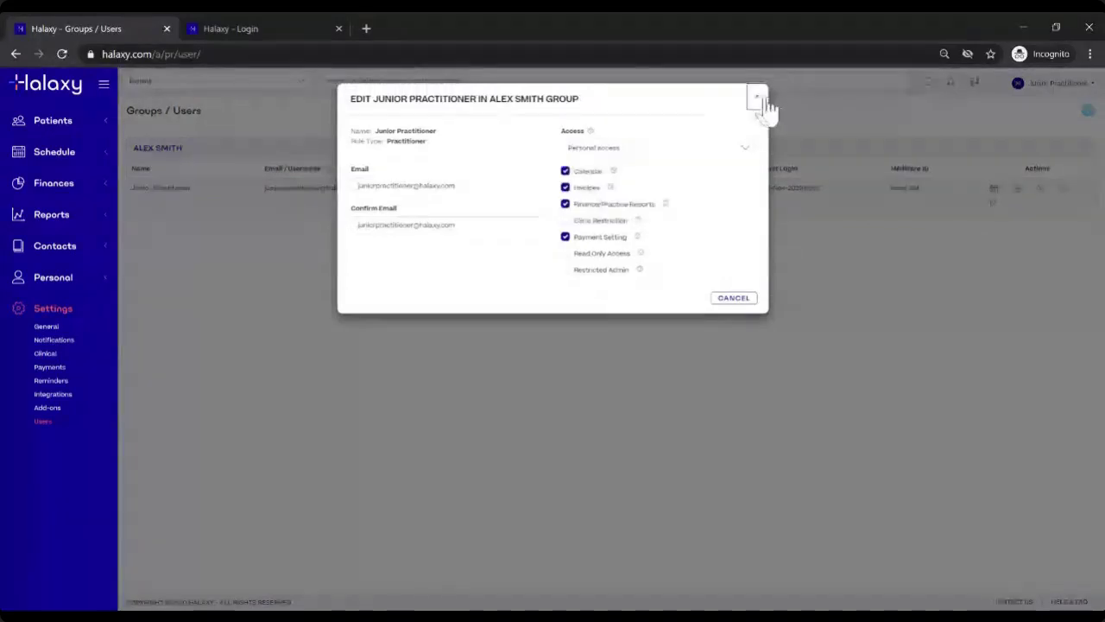
click(759, 100)
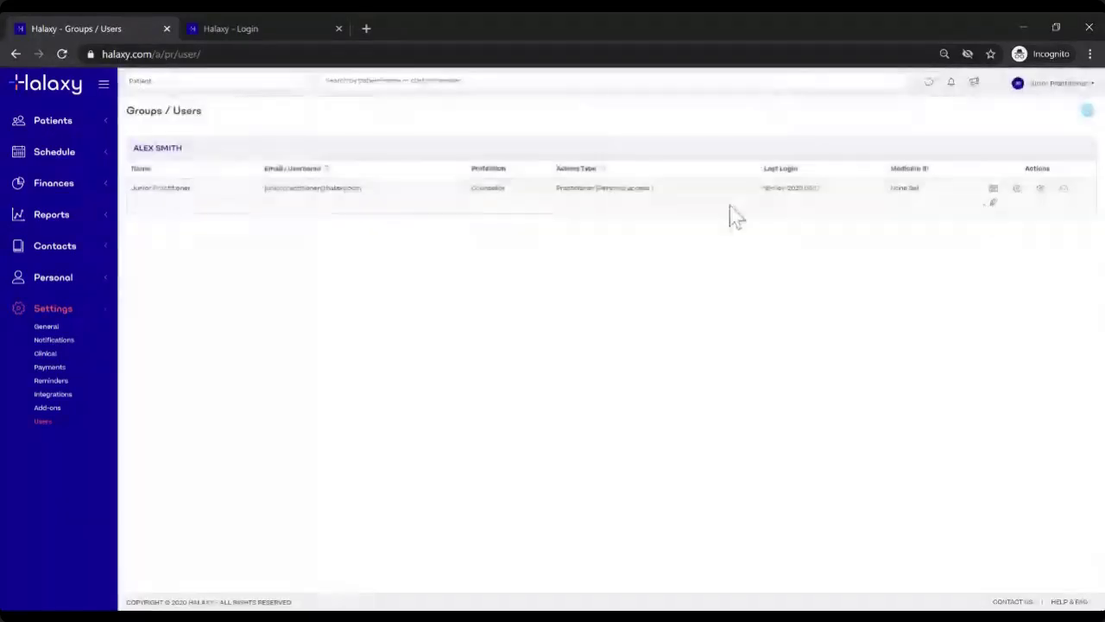
click(78, 126)
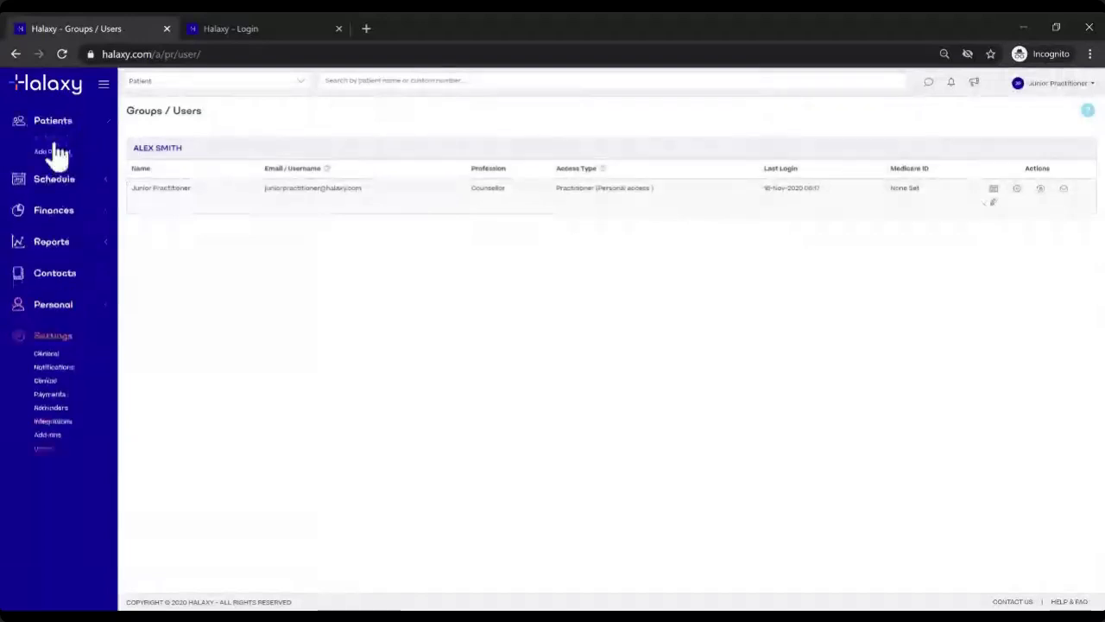
click(55, 146)
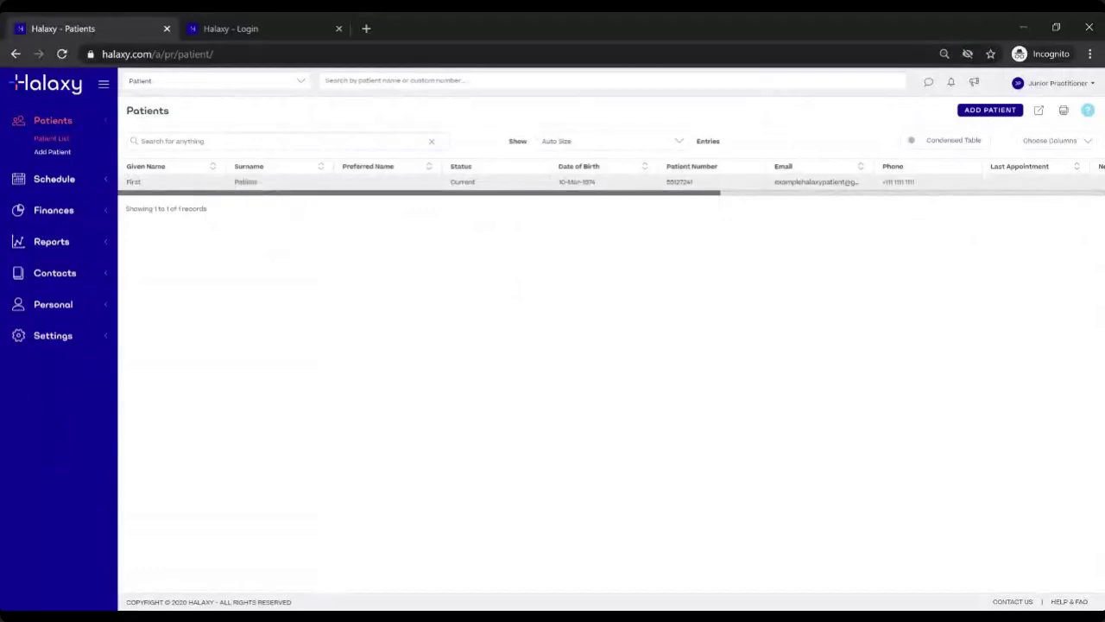
click(286, 183)
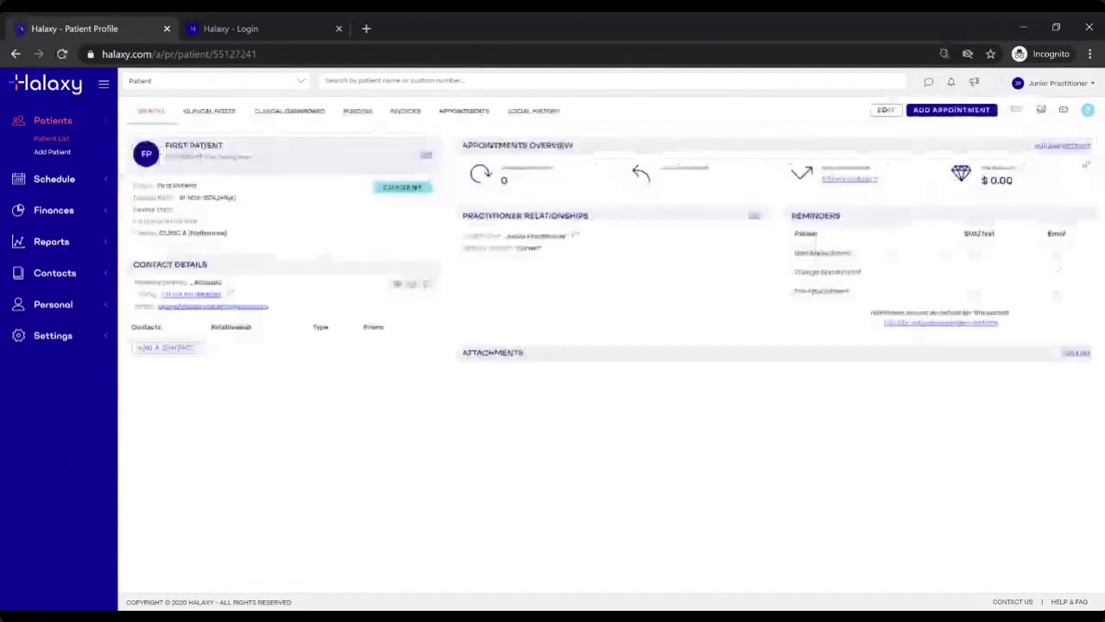
drag(463, 216, 597, 218)
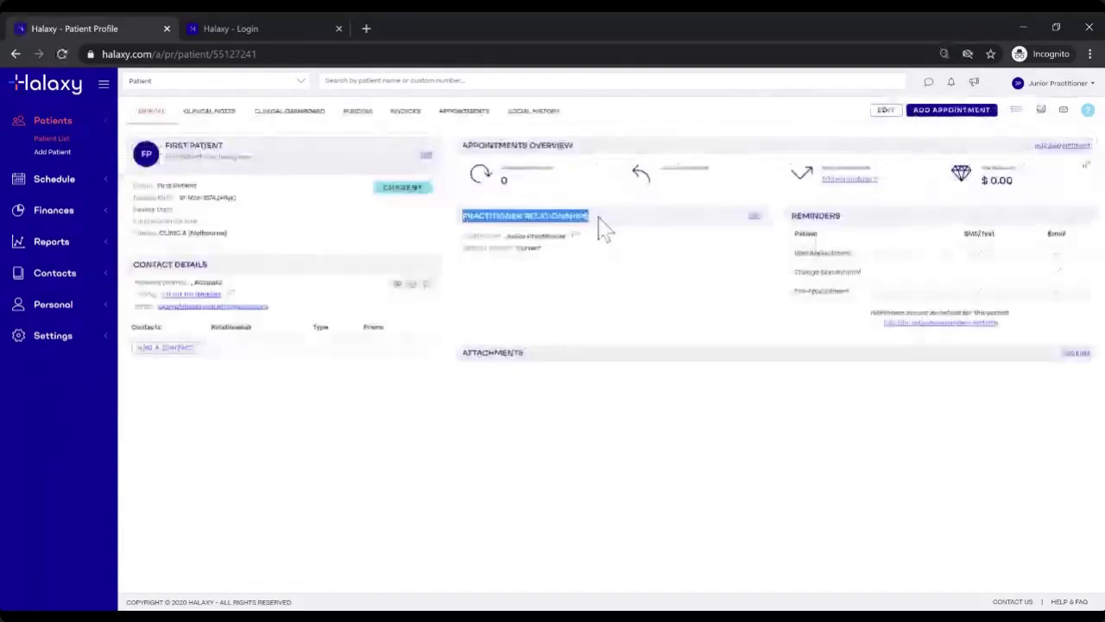
click(508, 245)
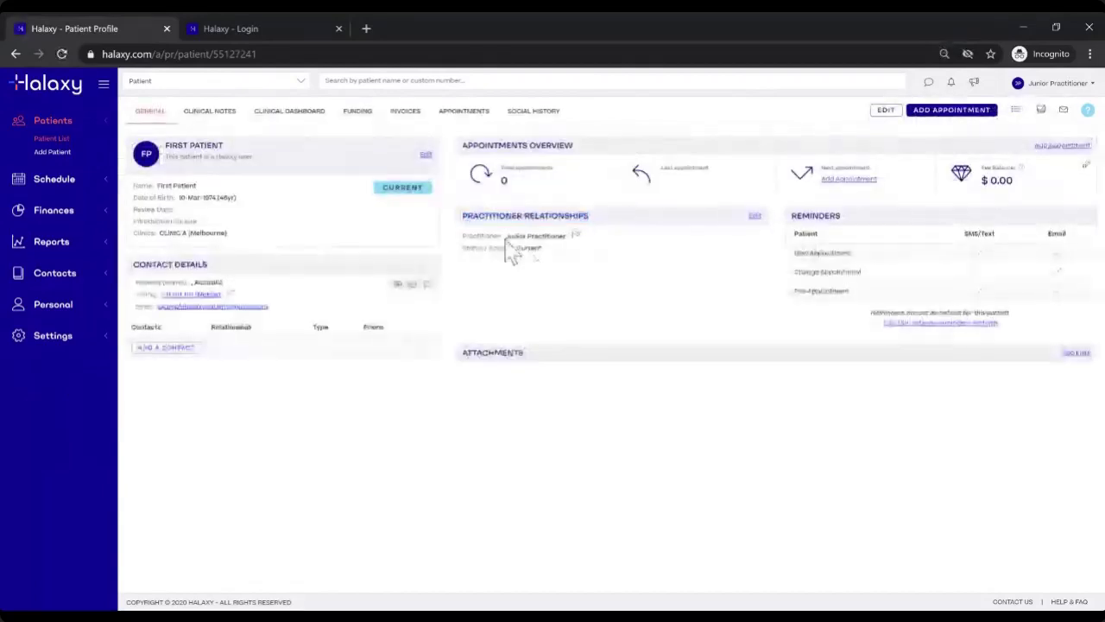
drag(505, 236, 568, 237)
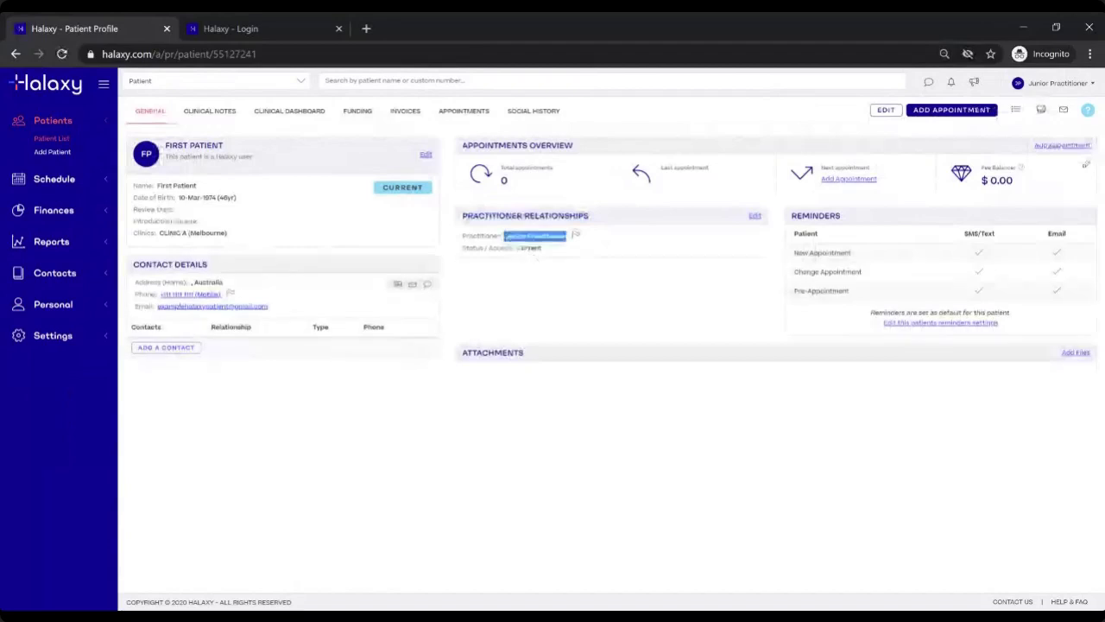
click(603, 248)
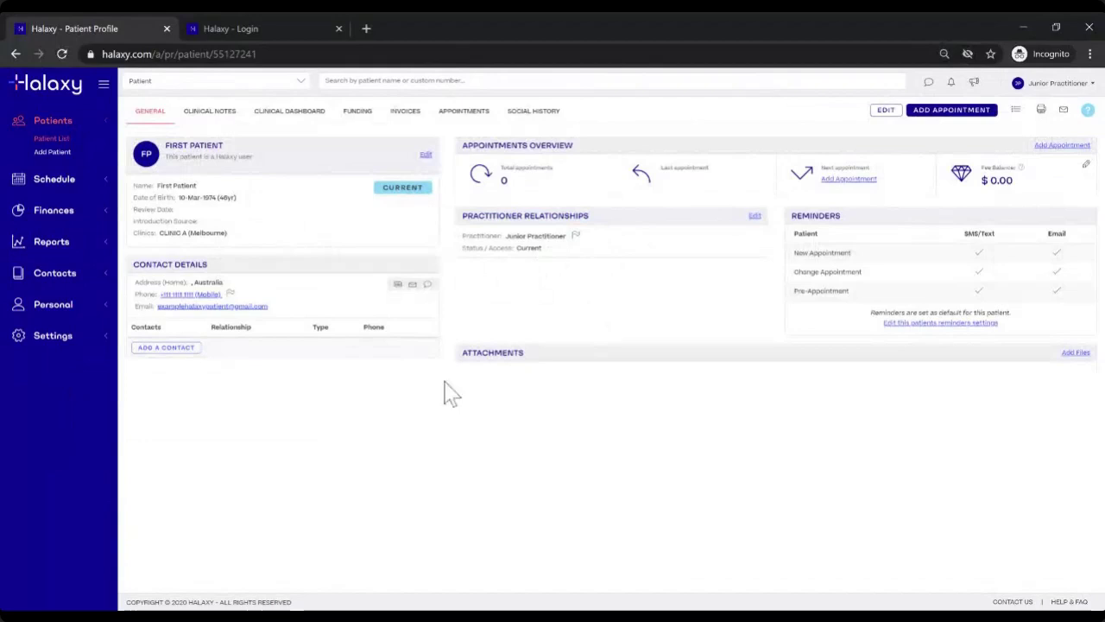
click(69, 339)
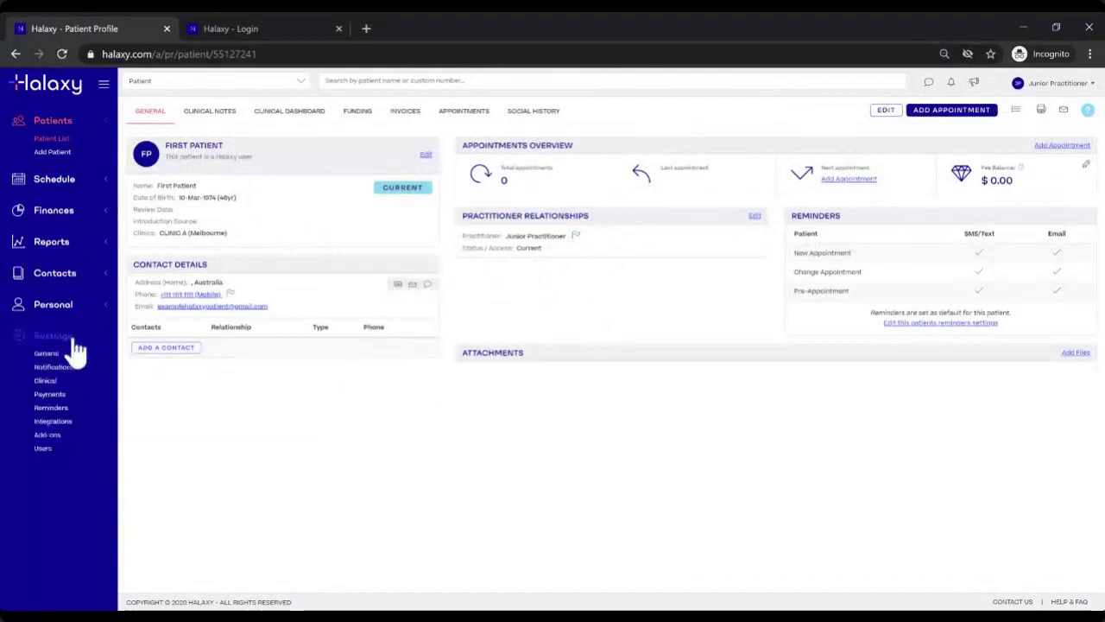
Step: Review Junior Practitioner's Personal access checkboxes in the edit dialog and cancel without changes
click(45, 449)
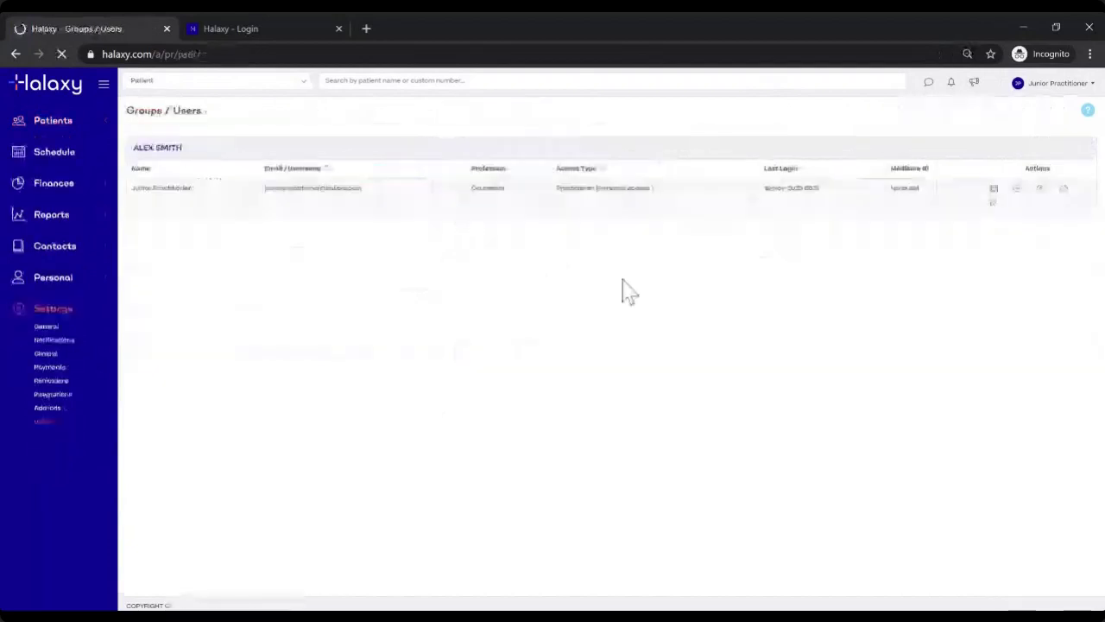
double_click(610, 187)
drag(628, 188, 653, 188)
click(994, 203)
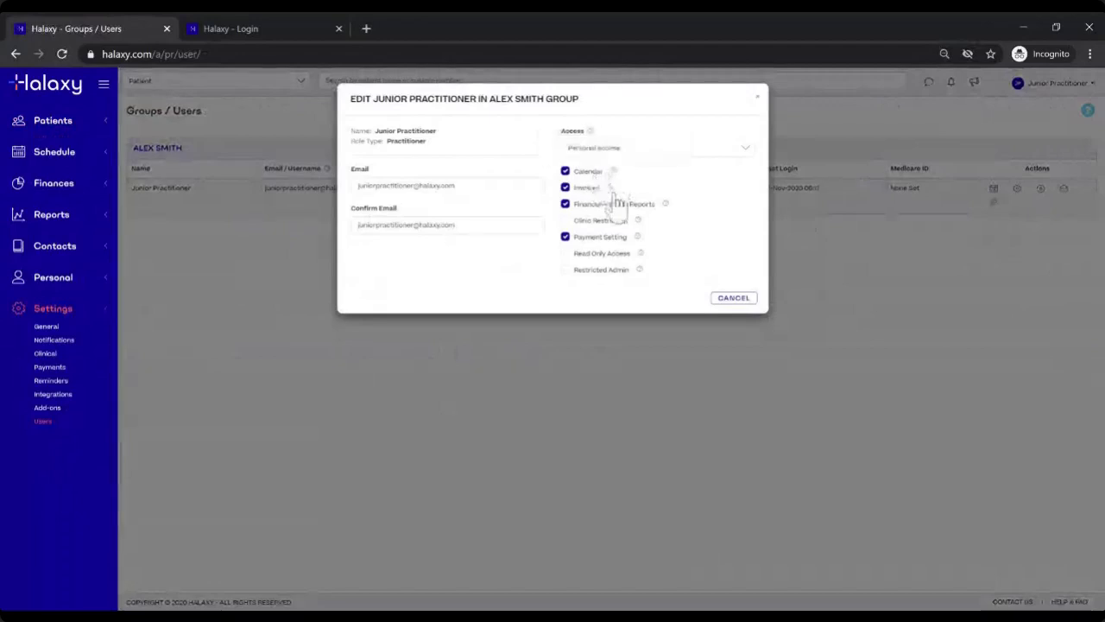
mouse_move(615, 196)
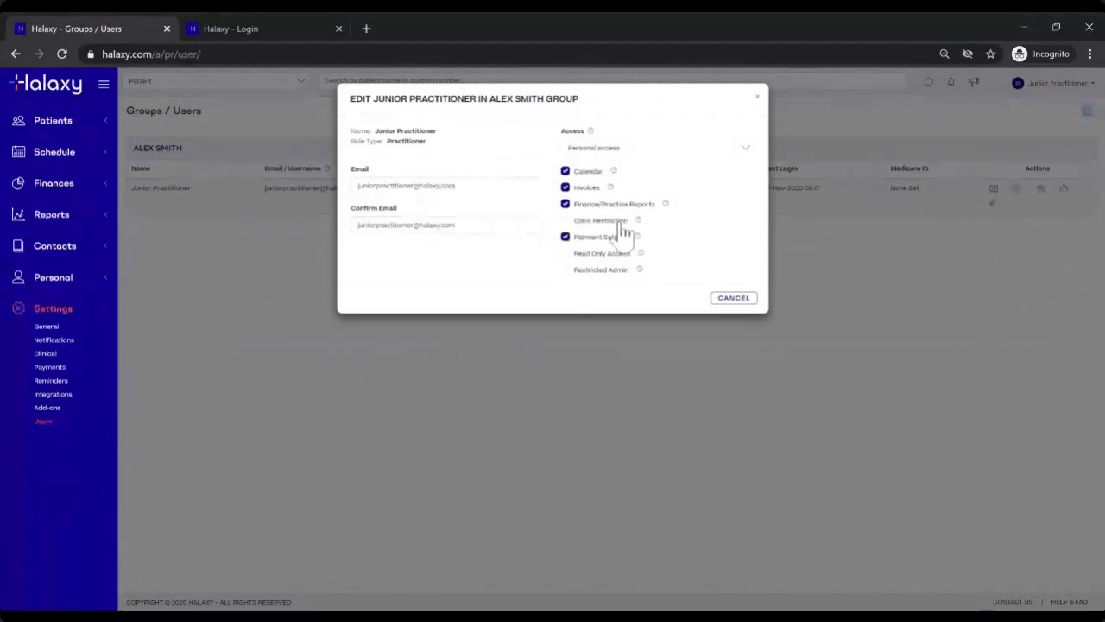
mouse_move(639, 226)
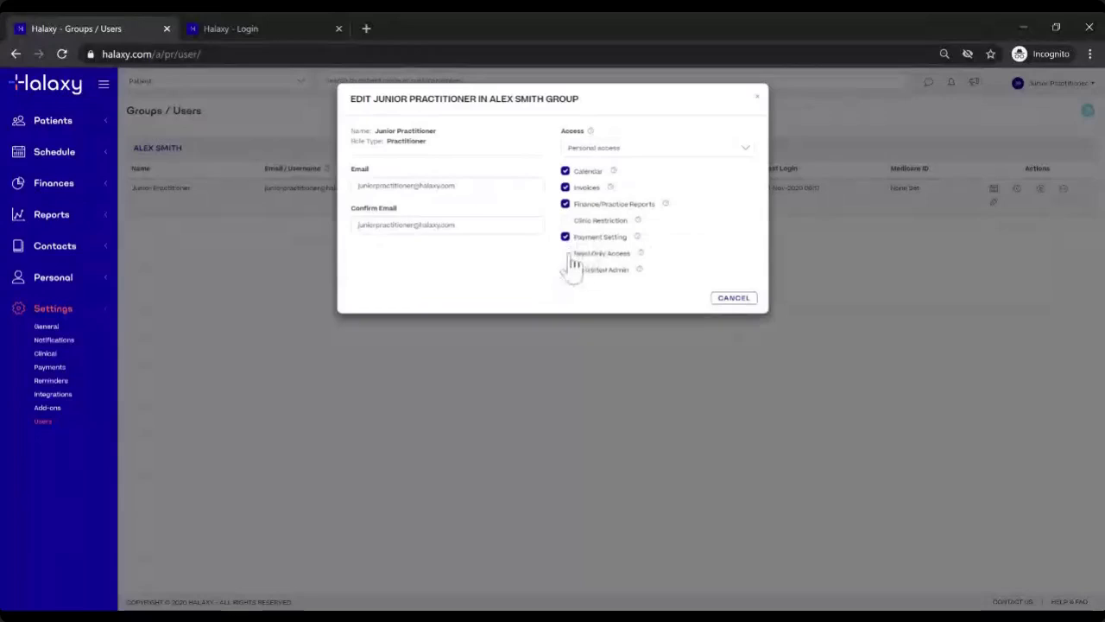
click(733, 300)
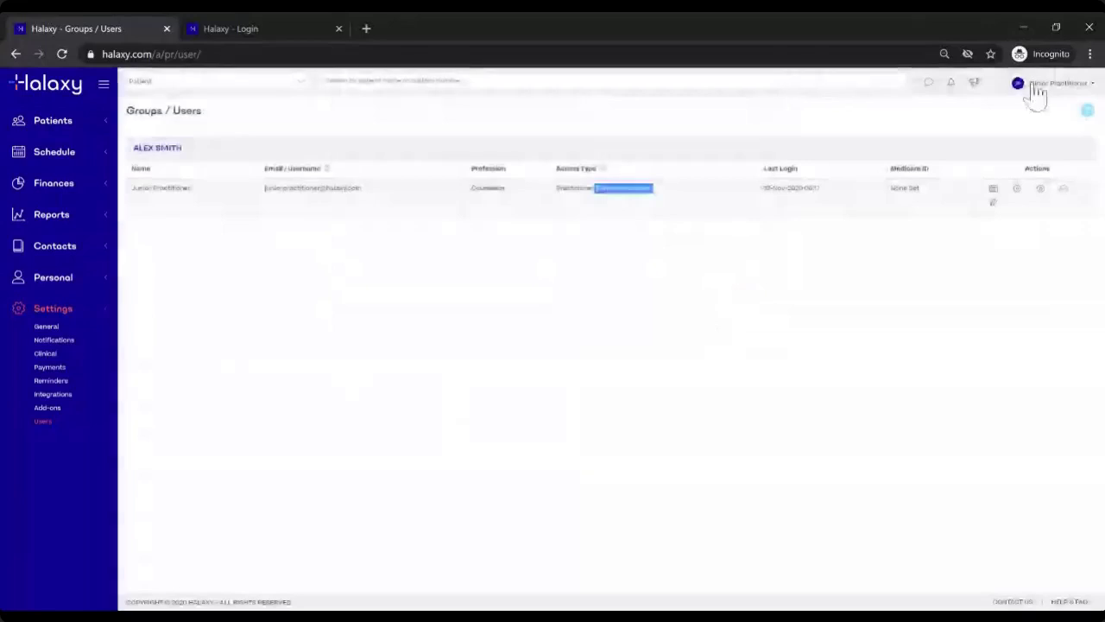
click(1038, 95)
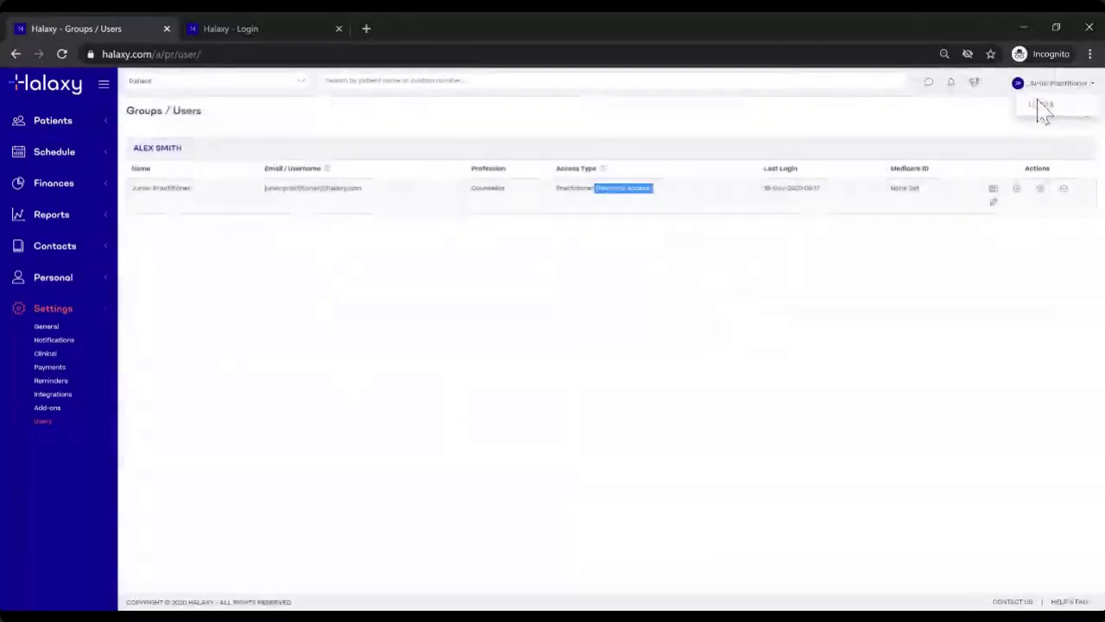
Step: Log out of the junior account and log in as the main practitioner using autofilled details
click(1042, 105)
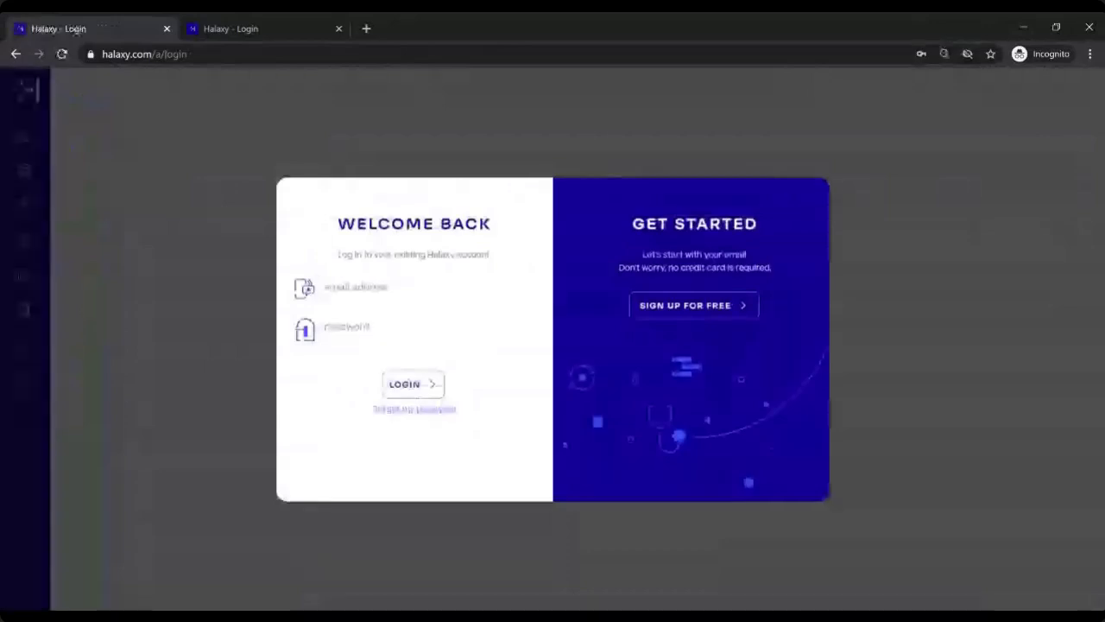
click(406, 288)
key(Down)
key(Return)
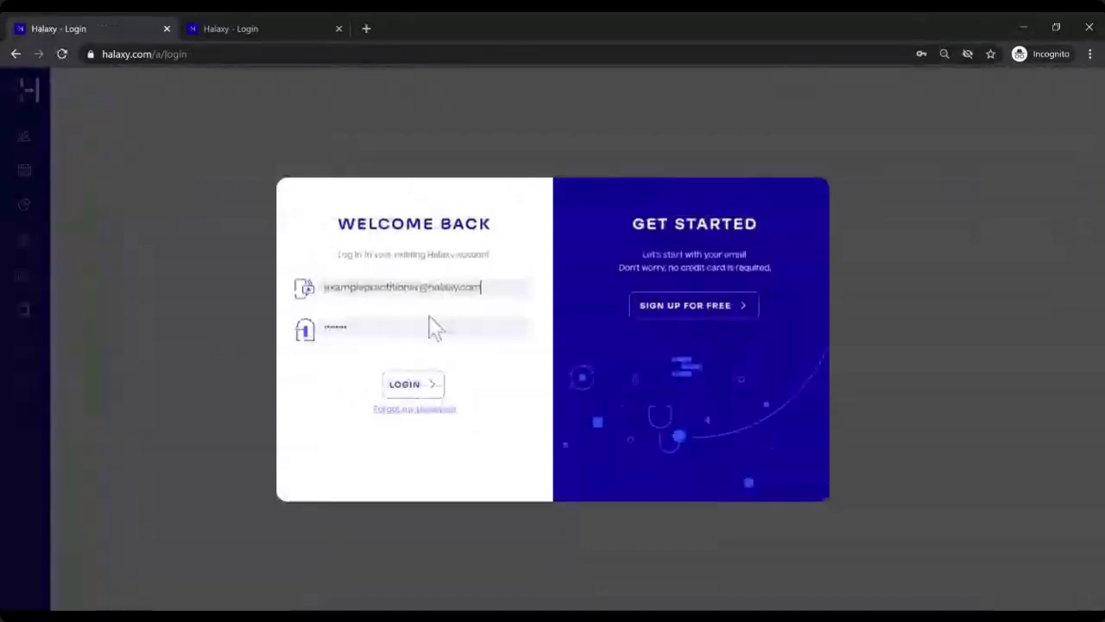
click(414, 383)
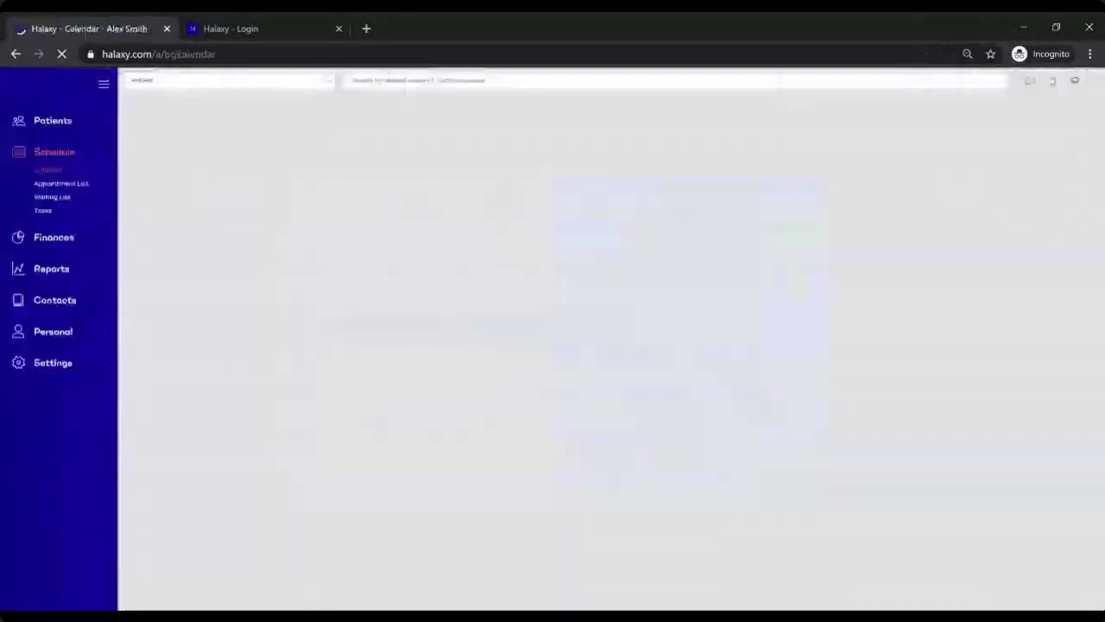
Step: Open the Patient List and select the Second Patient record
click(61, 366)
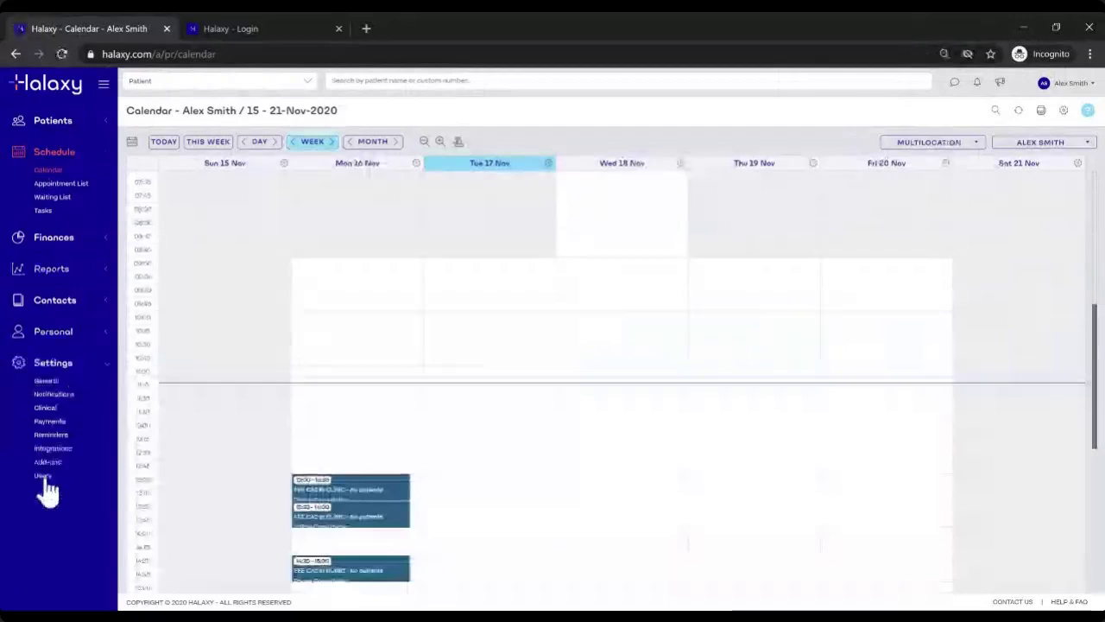
click(55, 126)
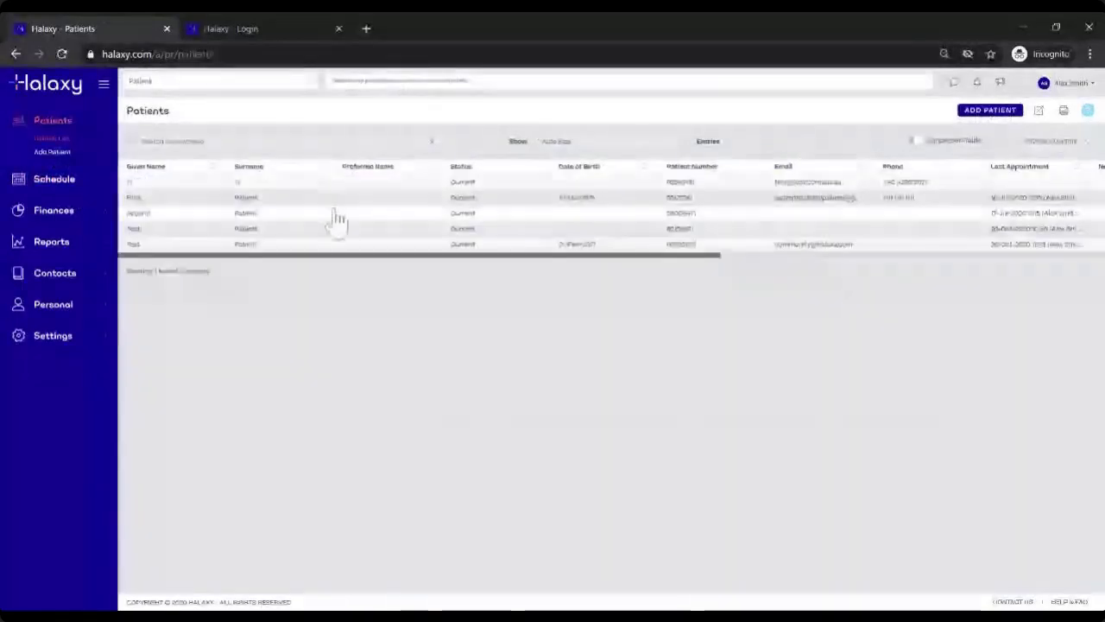
click(378, 216)
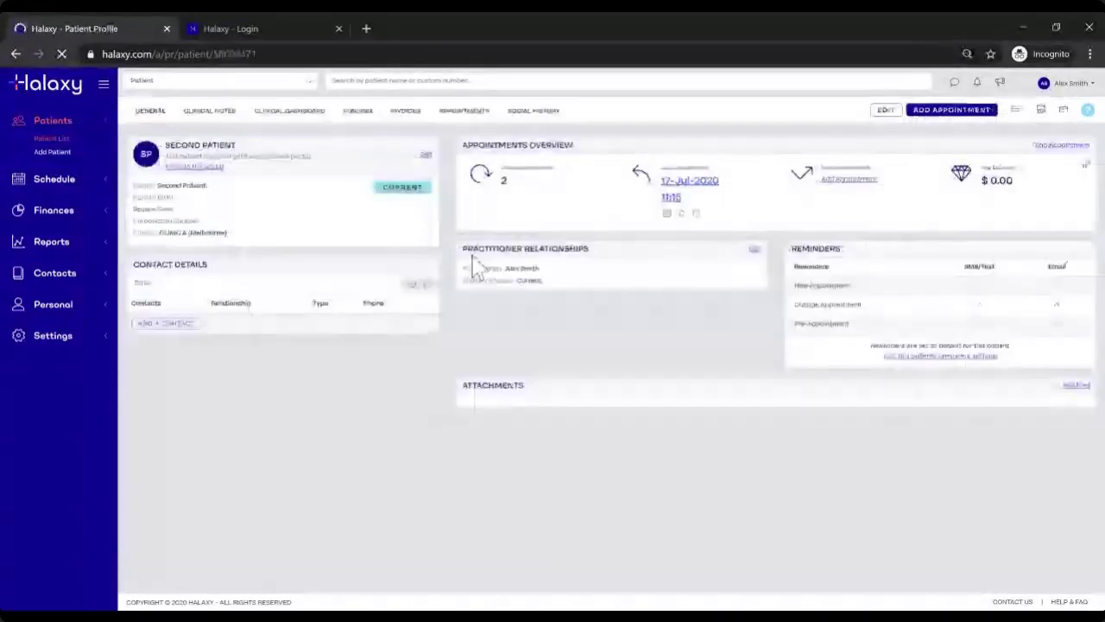
Step: Highlight Second Patient's linked psychologist, then return to the Settings > Users list
drag(464, 248, 593, 247)
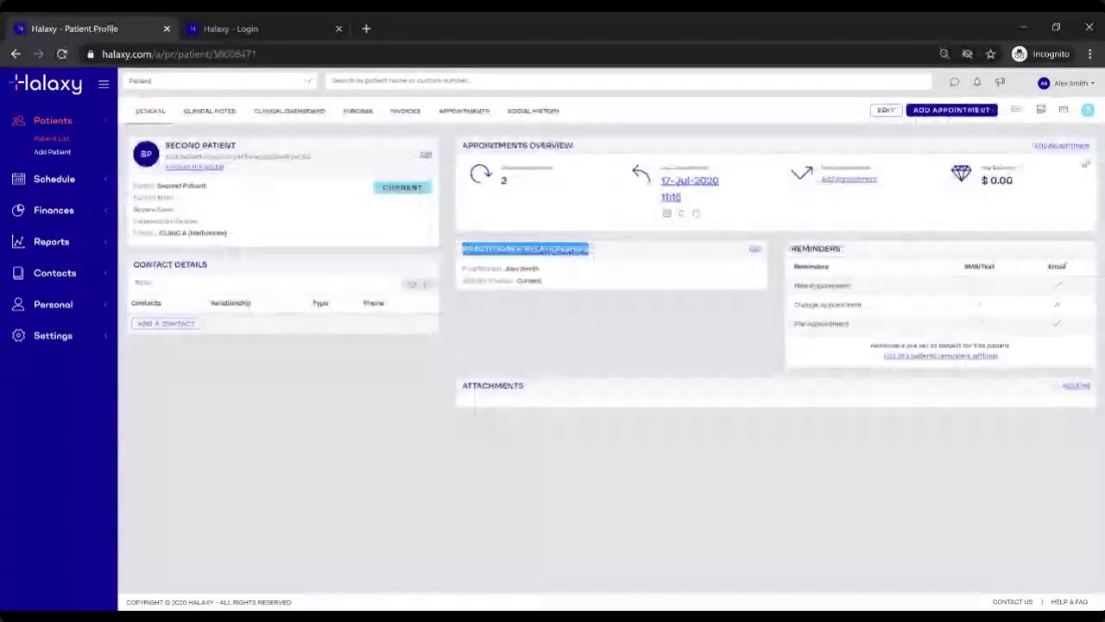
click(506, 268)
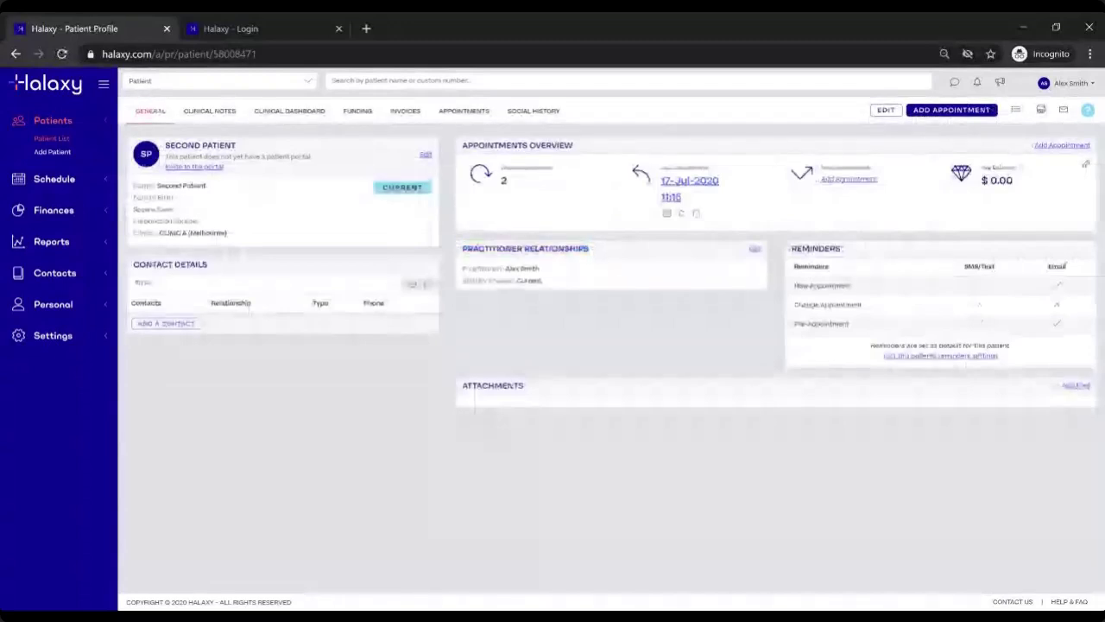
drag(505, 268, 553, 280)
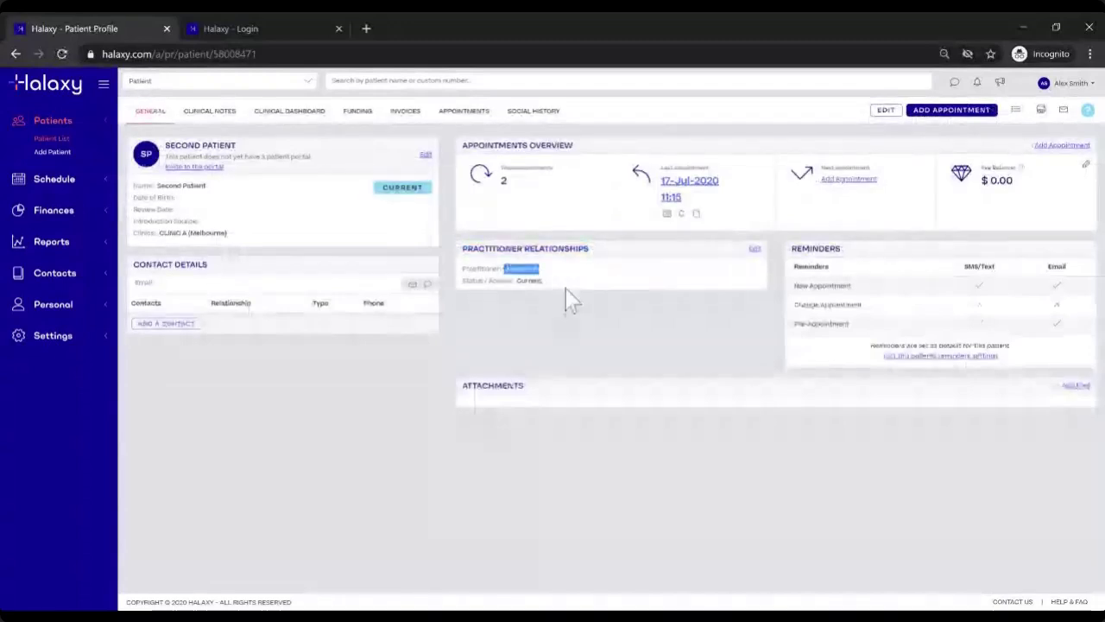
click(52, 335)
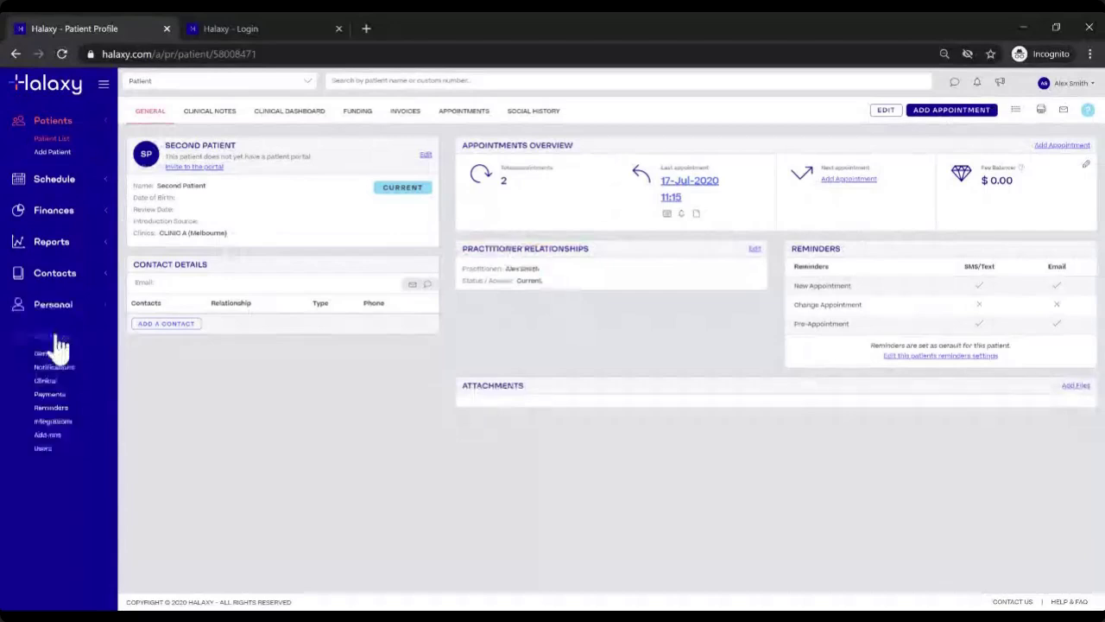
click(45, 449)
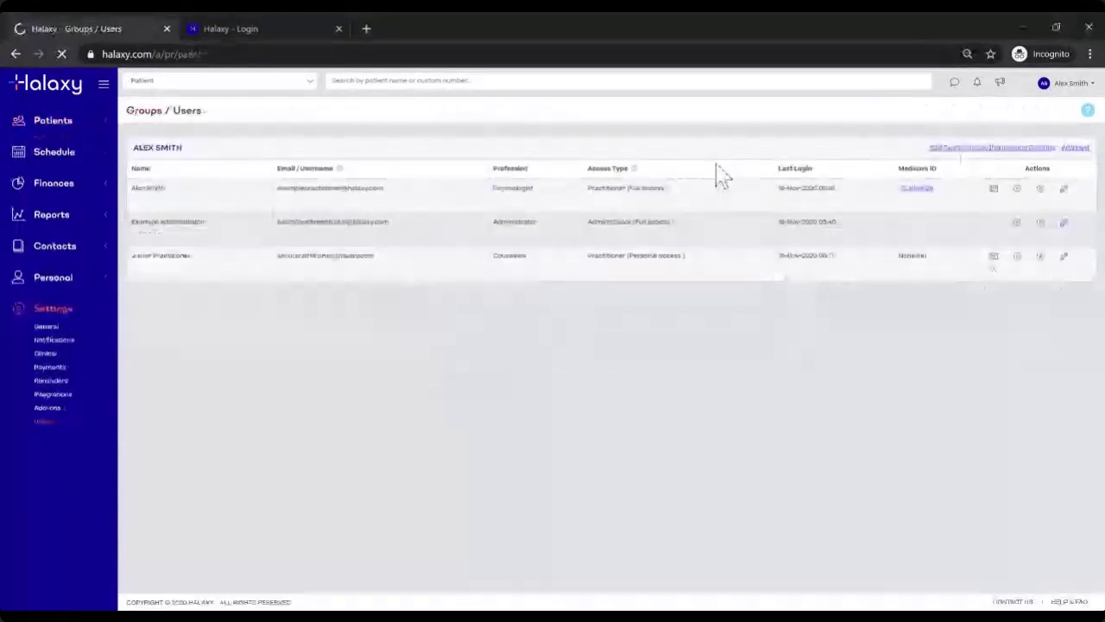
Step: Compare the main practitioner's Full access with the junior's Personal access, then edit the junior
drag(627, 188, 699, 191)
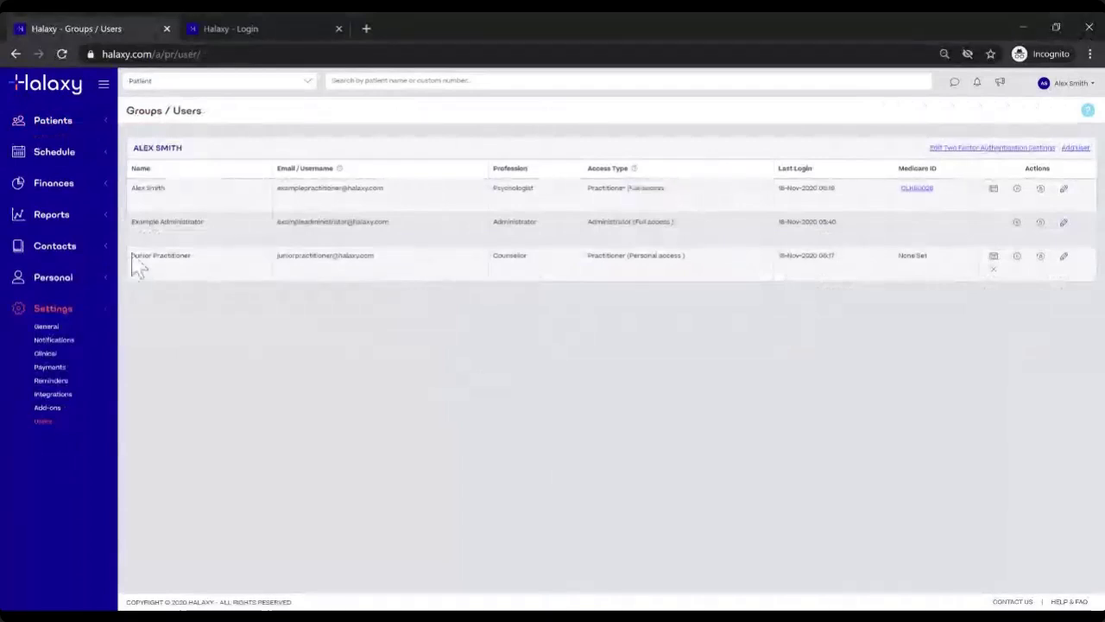
drag(131, 253, 218, 252)
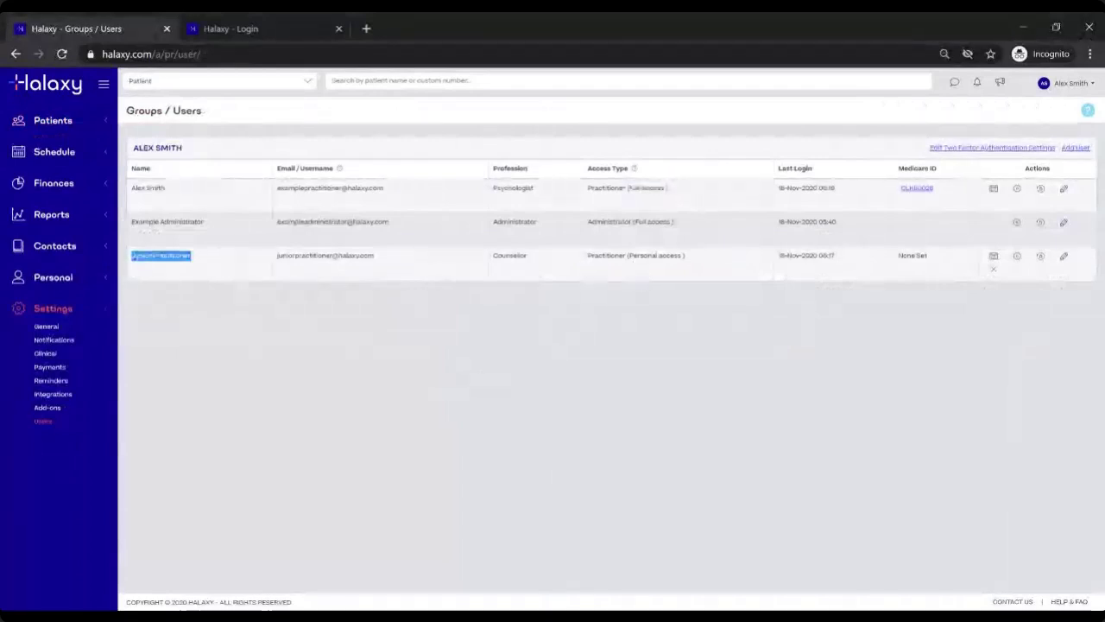
drag(629, 256, 719, 268)
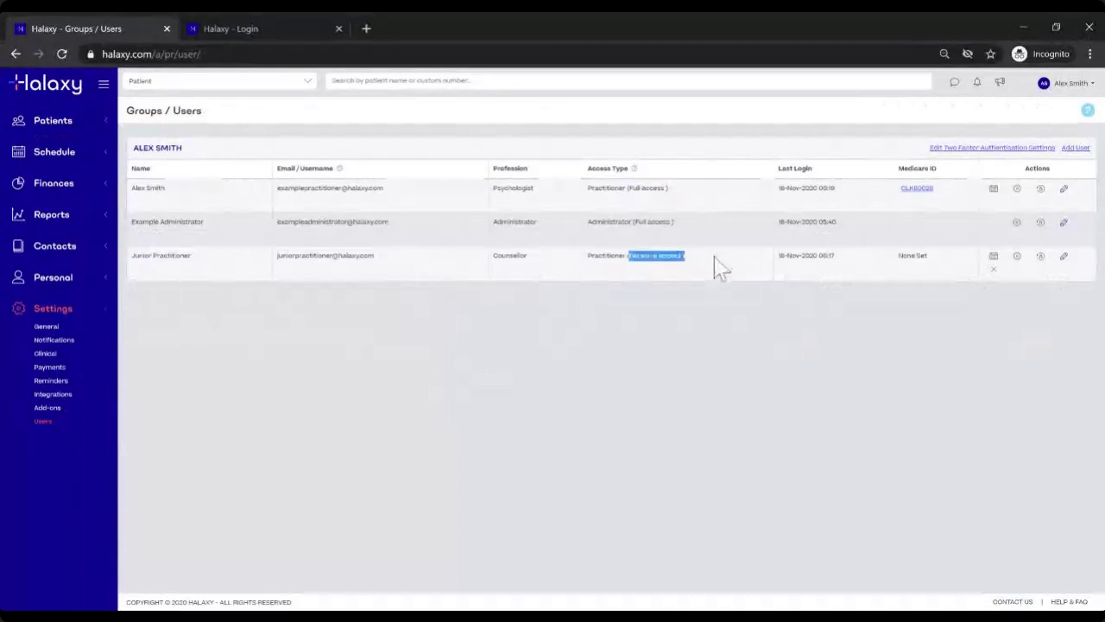
click(715, 258)
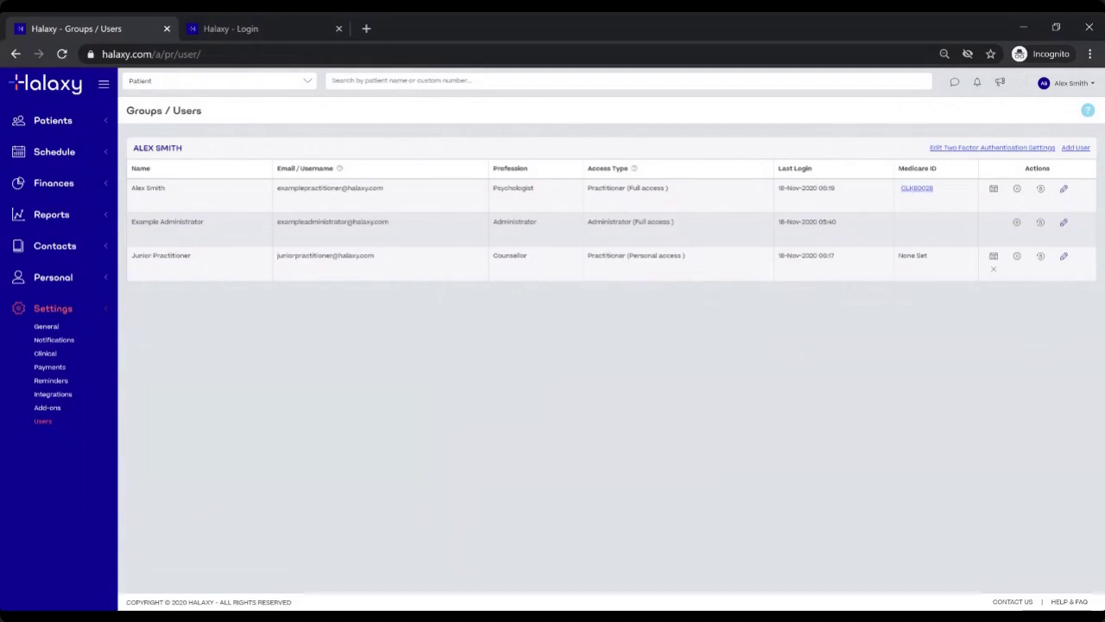
click(1064, 256)
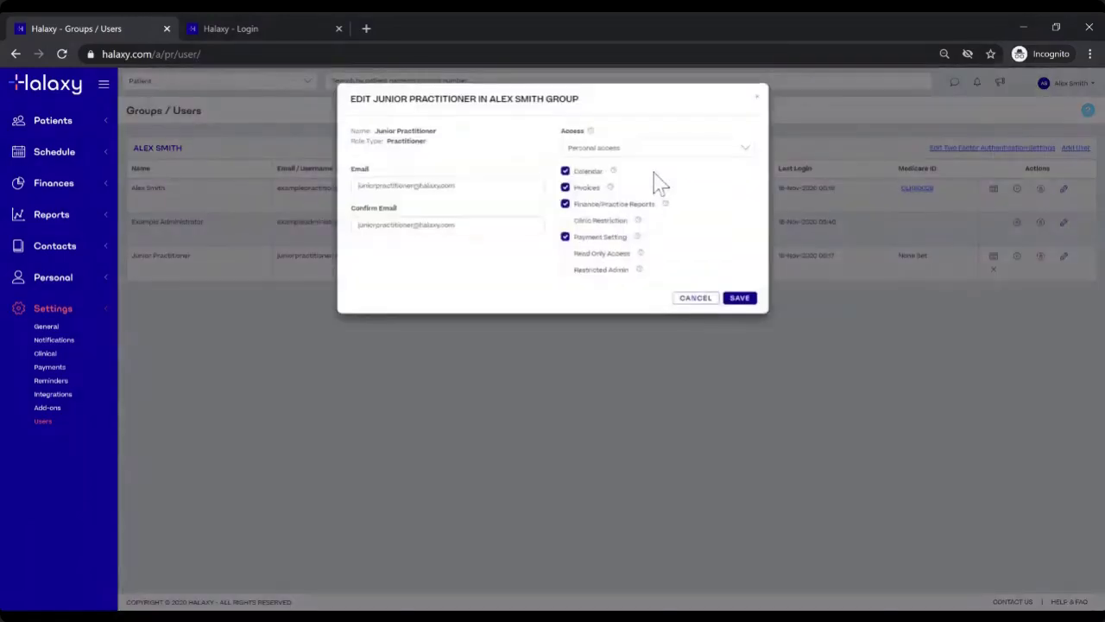
Step: Save the junior's access as 'Own records and others' contact' and open the administrator's edit dialog
click(649, 155)
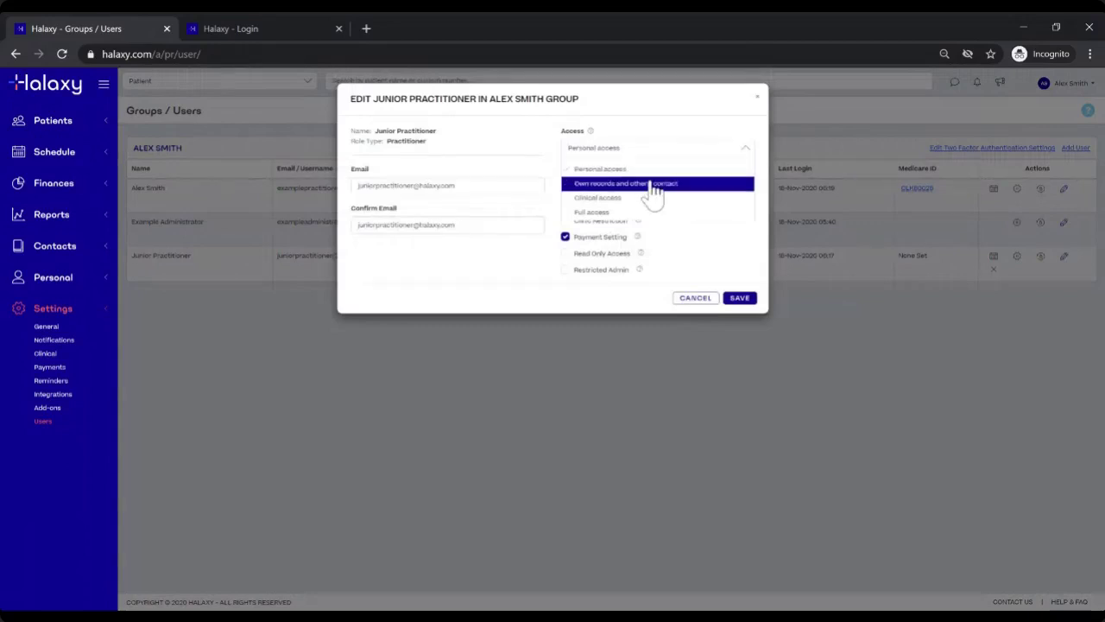
click(651, 184)
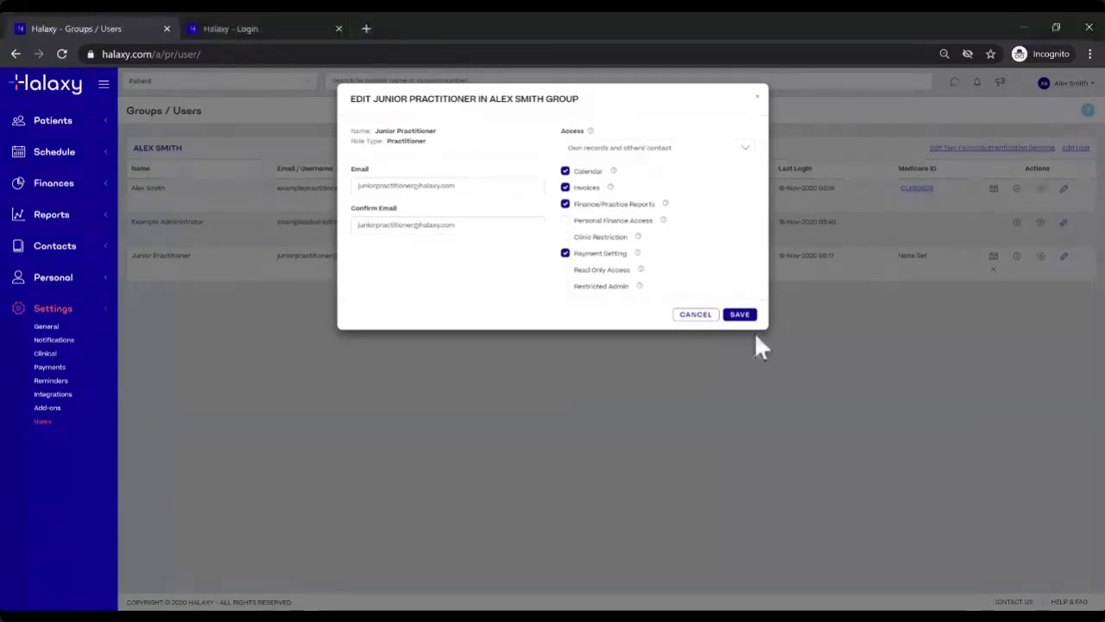
click(742, 314)
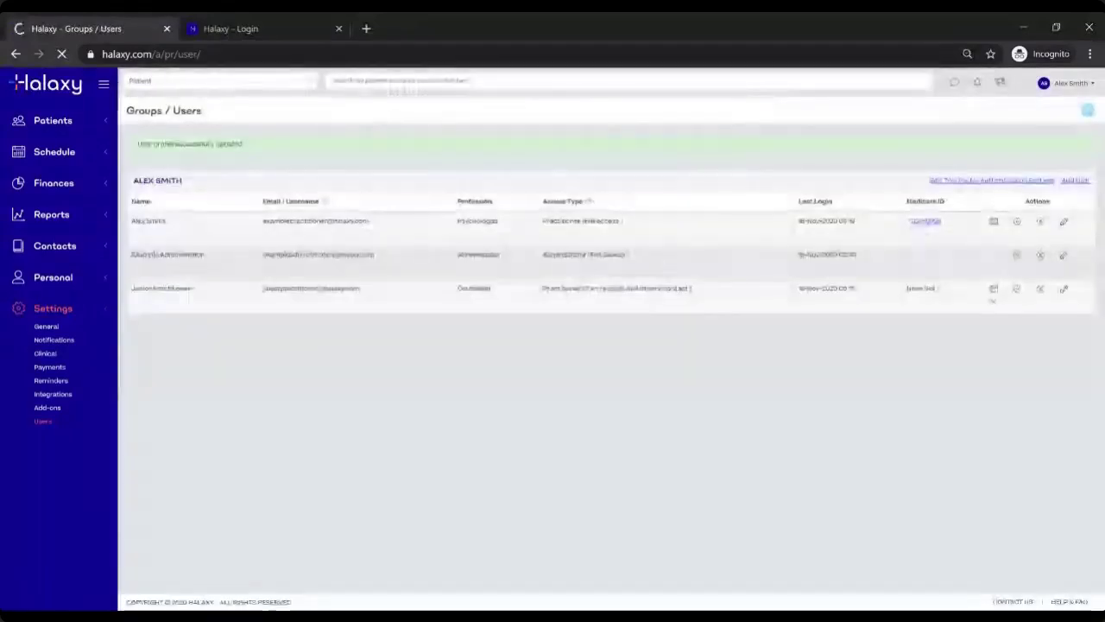
triple_click(612, 250)
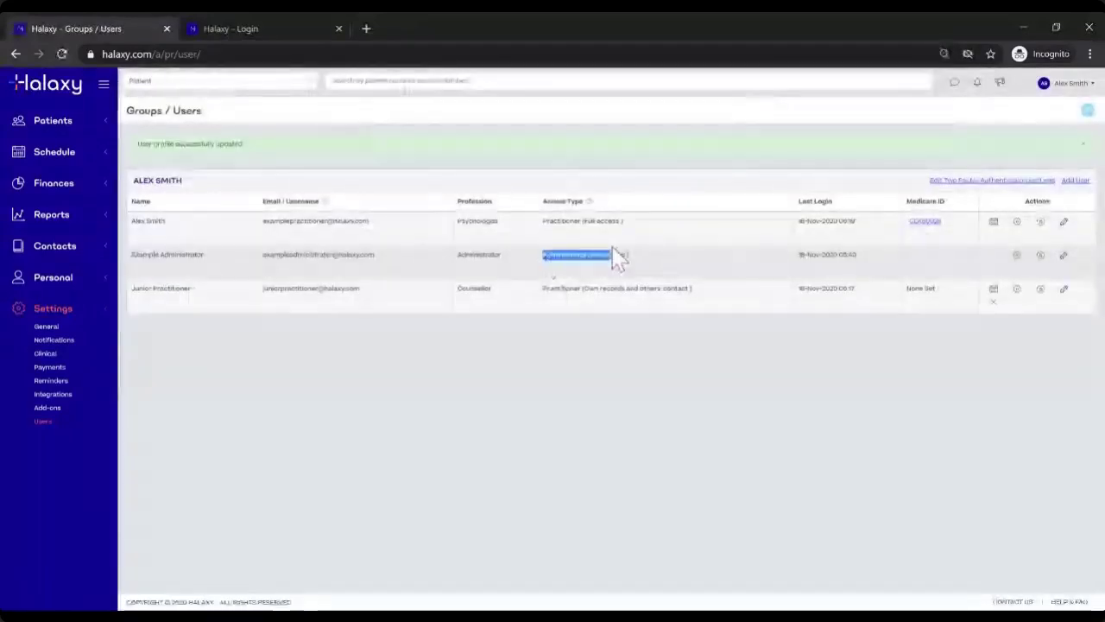
click(1063, 256)
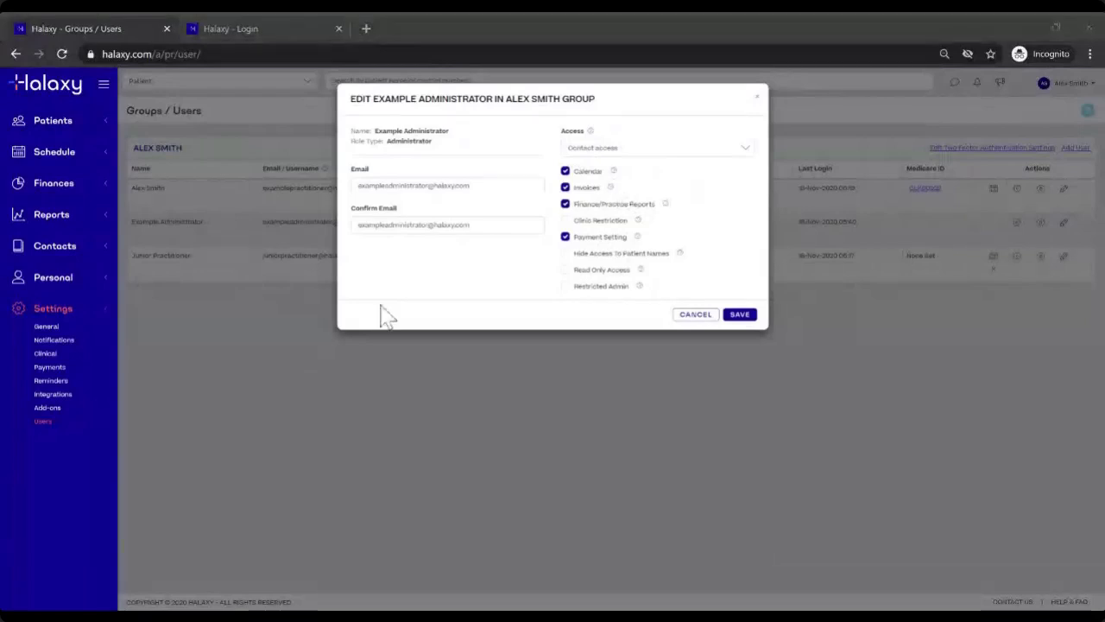
Step: Add Calendar permission to Example Administrator's Contact access and save the user
click(566, 170)
click(739, 316)
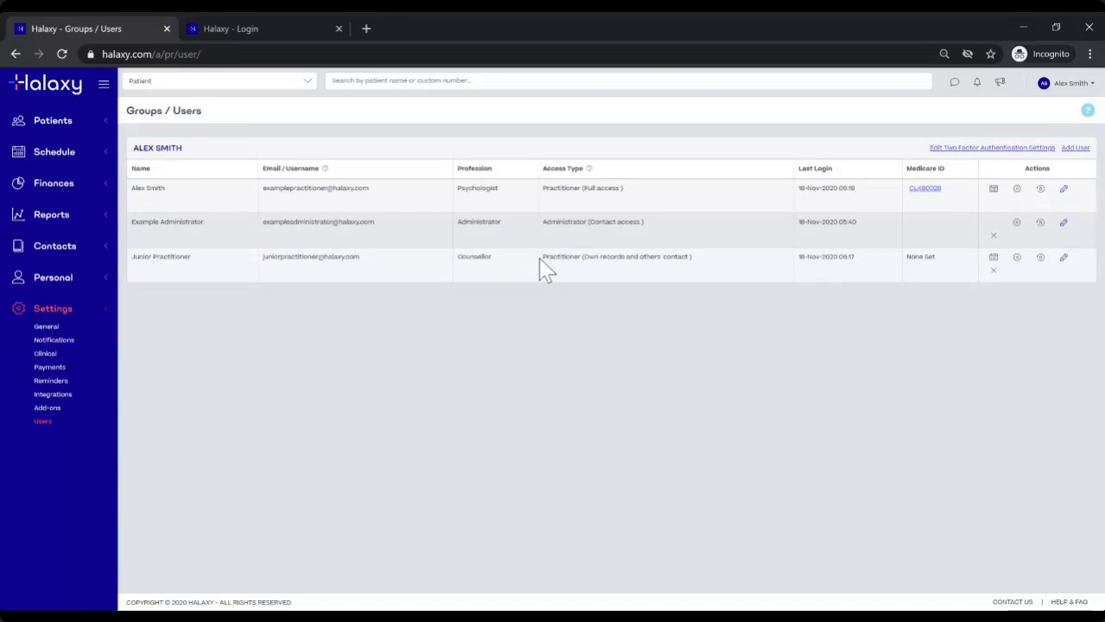
drag(585, 256, 690, 257)
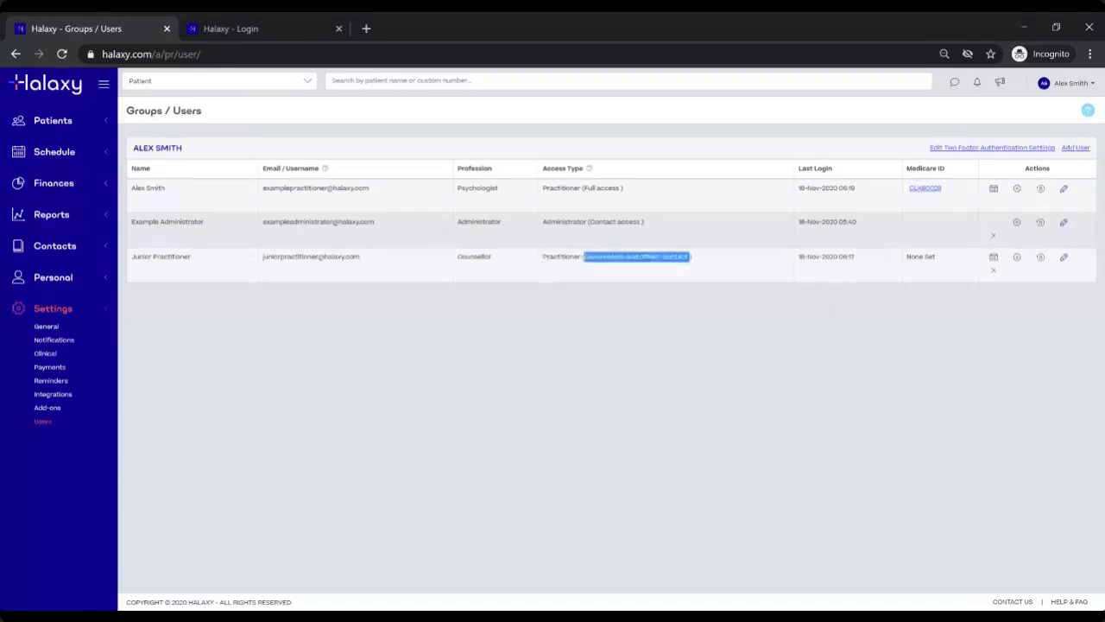
drag(590, 222, 641, 222)
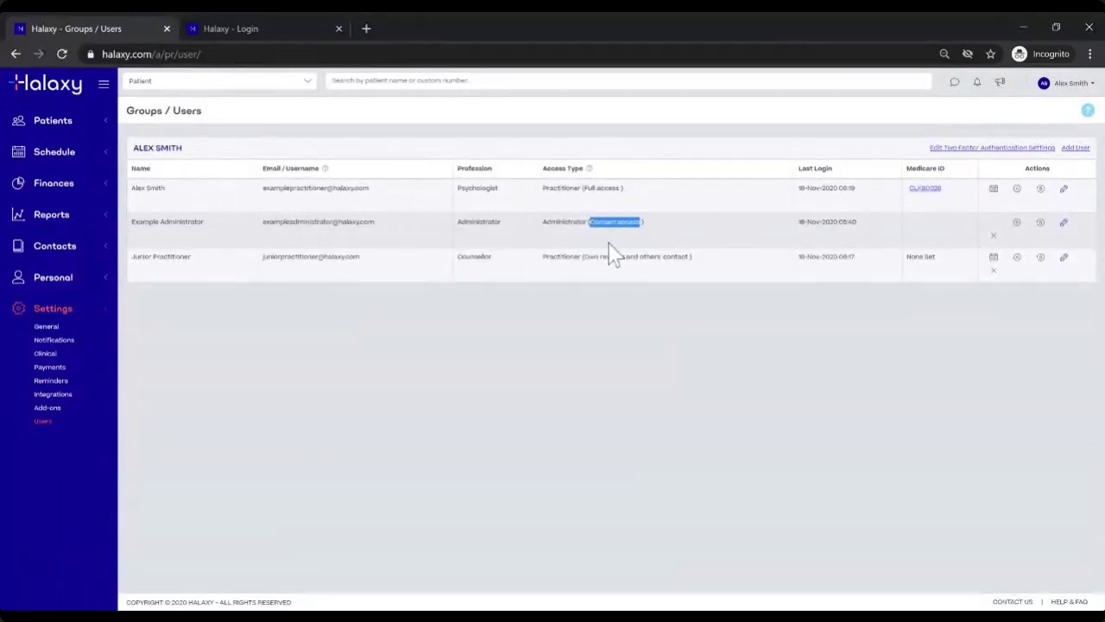
click(621, 314)
double_click(561, 256)
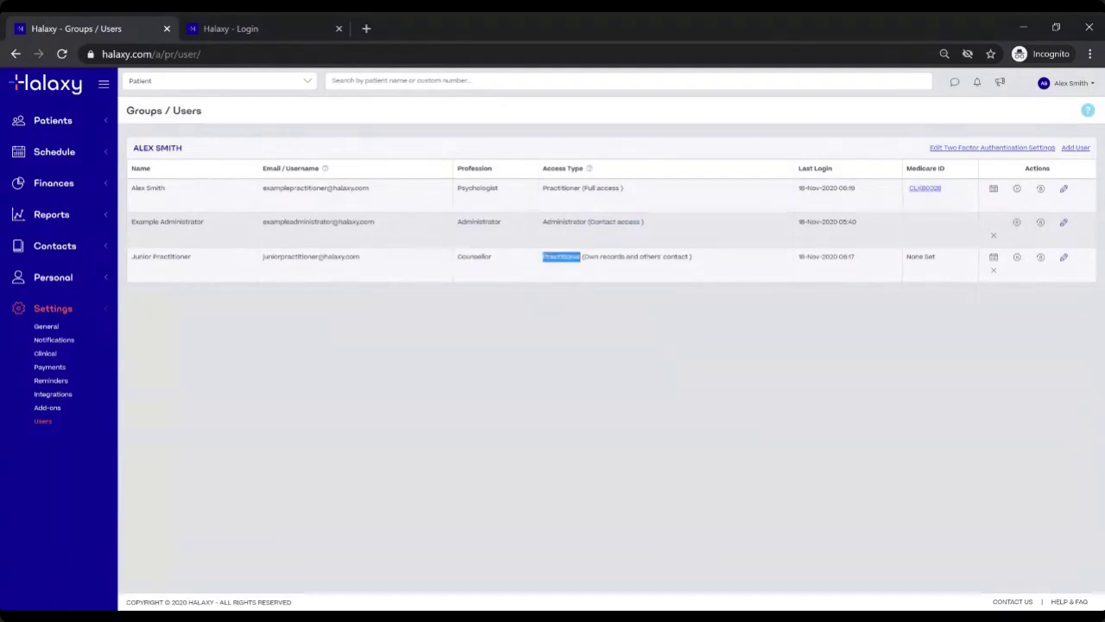
click(588, 269)
Step: Log out of the admin account and sign in with the junior practitioner's email and password
click(1069, 92)
click(1046, 106)
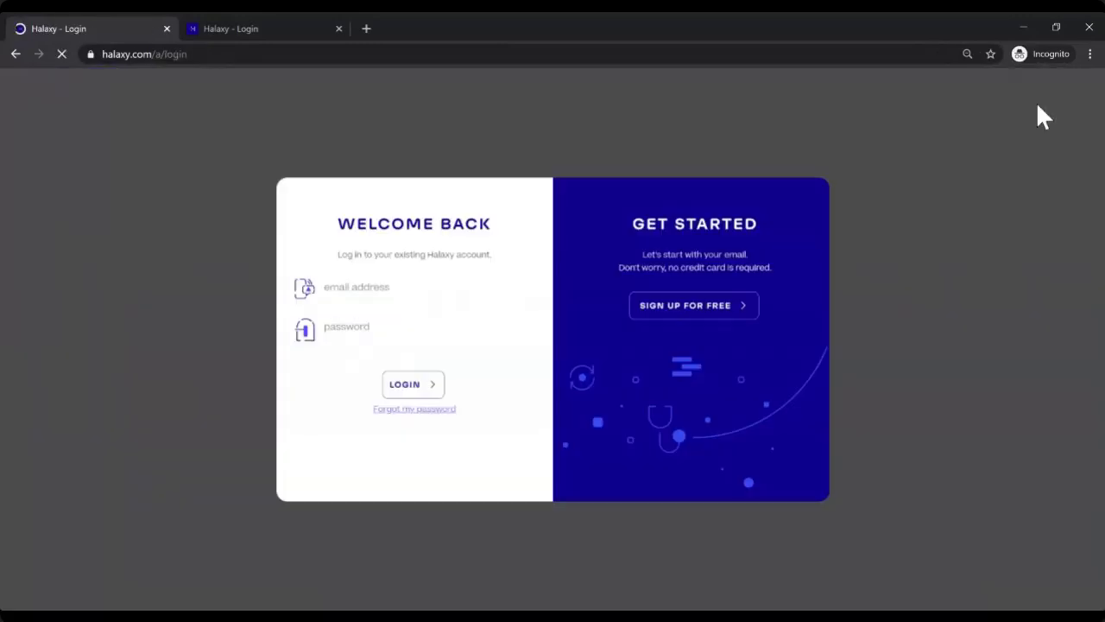
key(Tab)
text(**********)
key(Return)
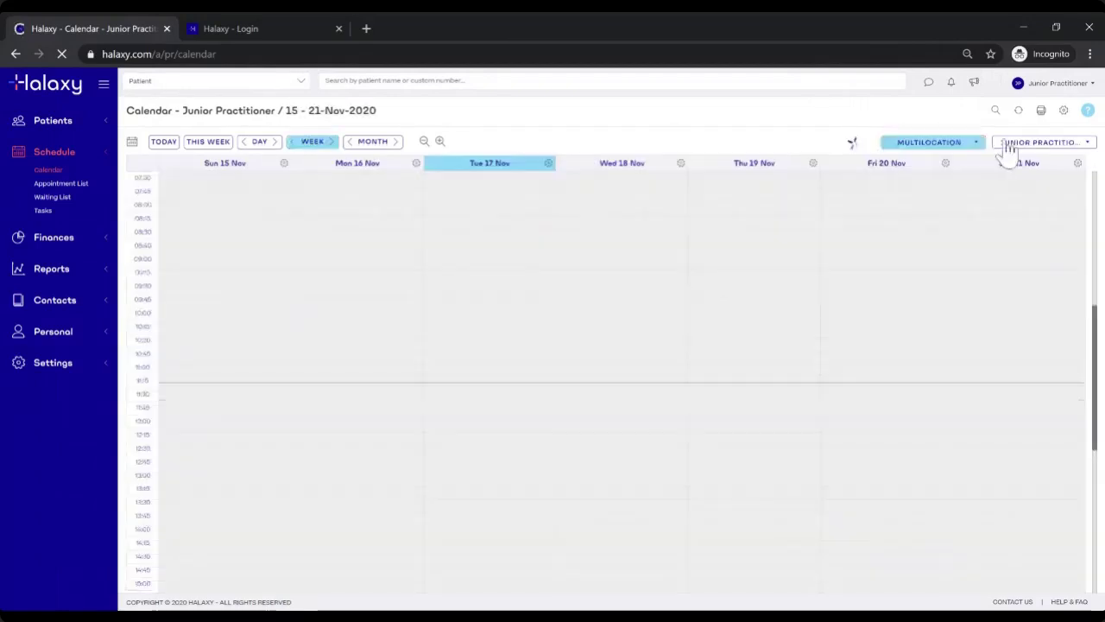
Step: Add the Psychologist's appointments to the week calendar, then expand Patients in the sidebar
click(1007, 145)
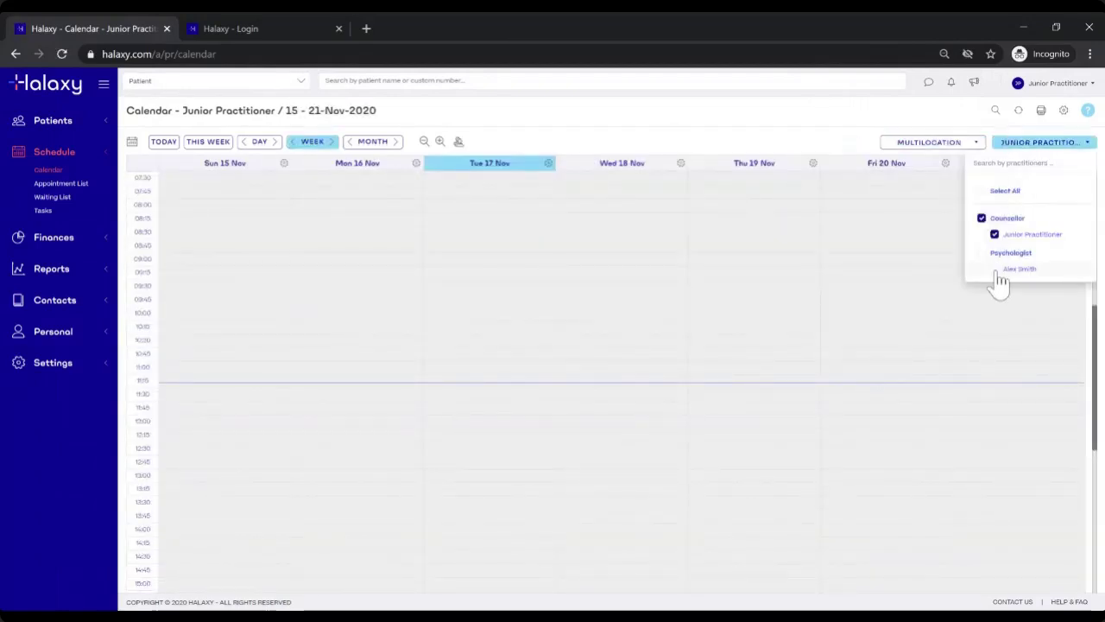
click(990, 259)
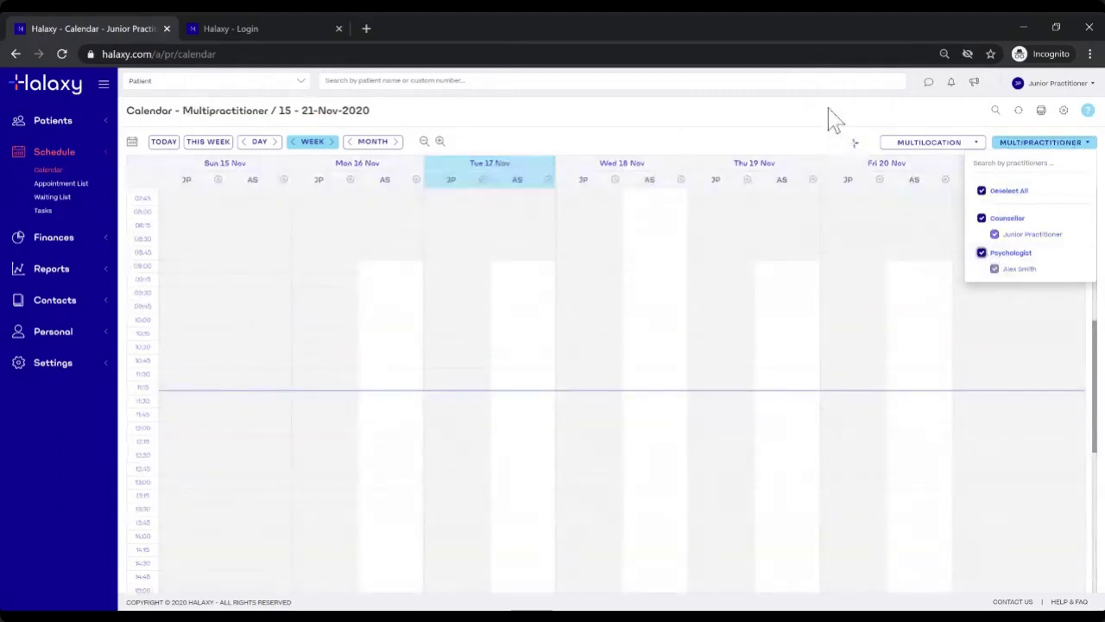
click(1032, 145)
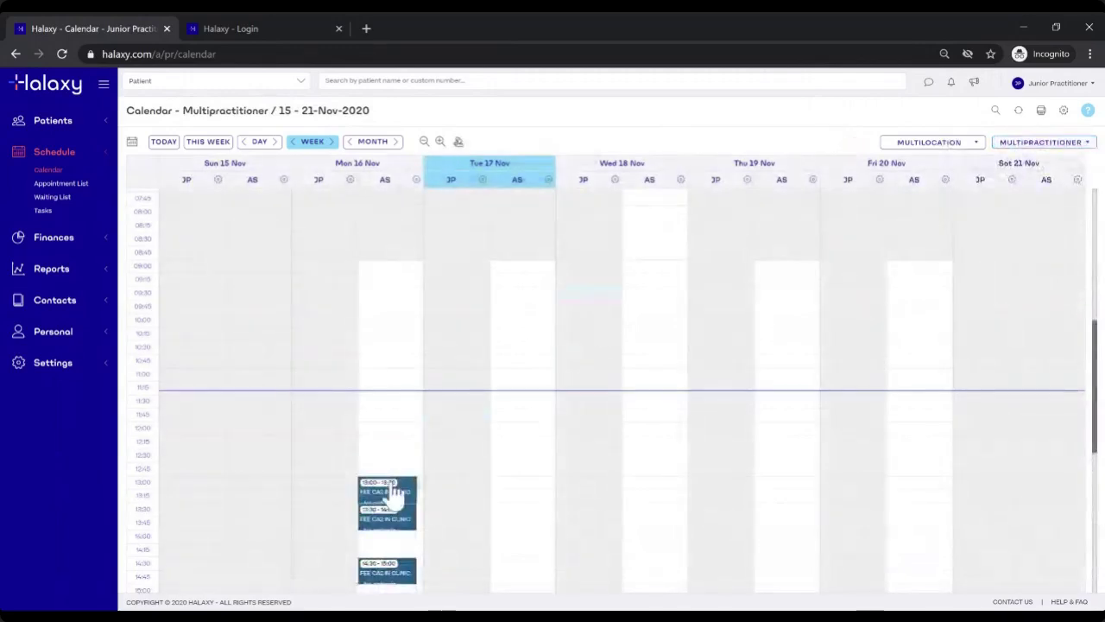
scroll(397, 486, down, 1)
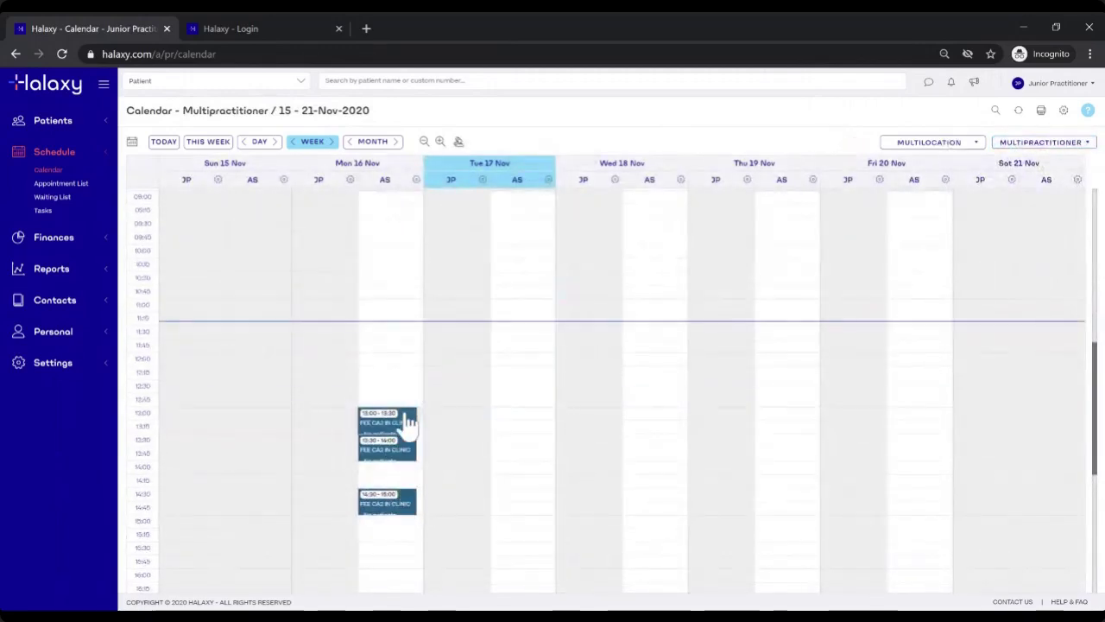
scroll(437, 352, up, 1)
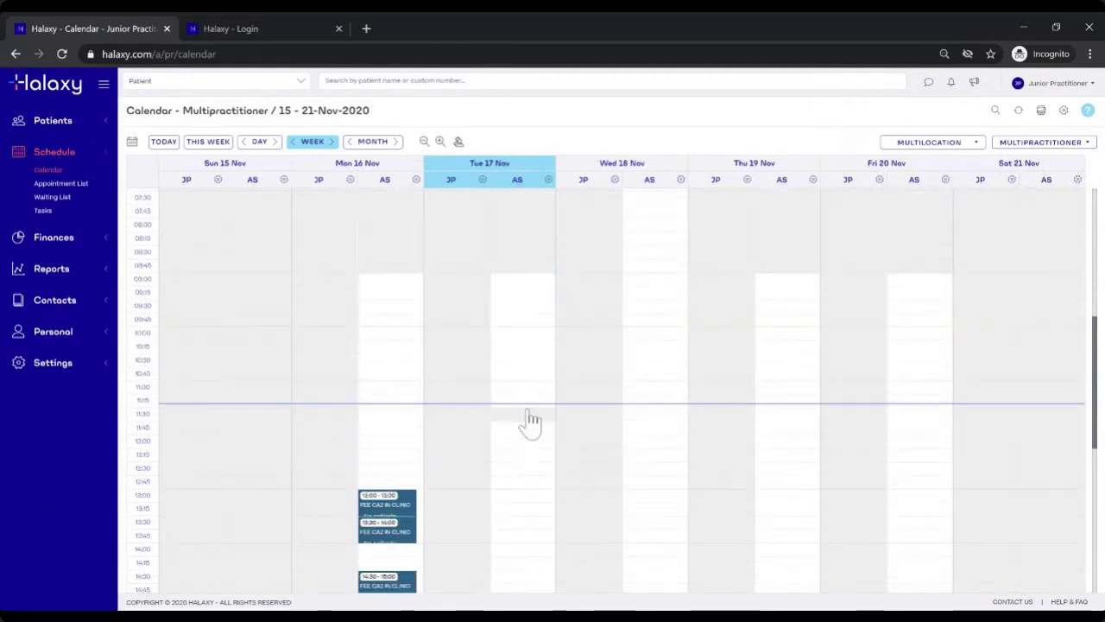
scroll(529, 406, down, 1)
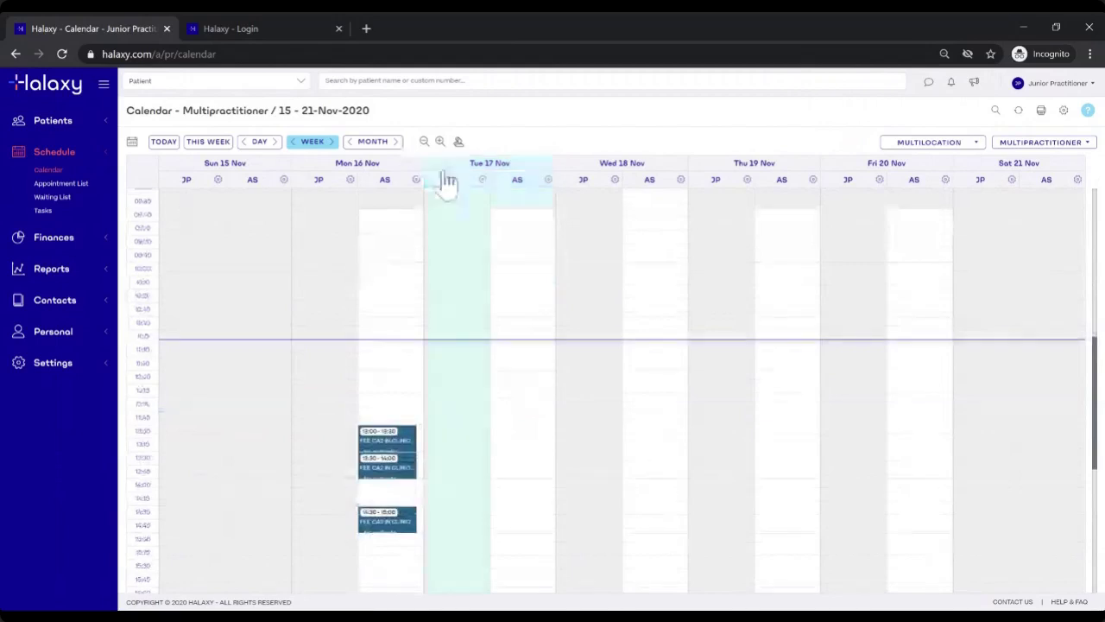
click(62, 124)
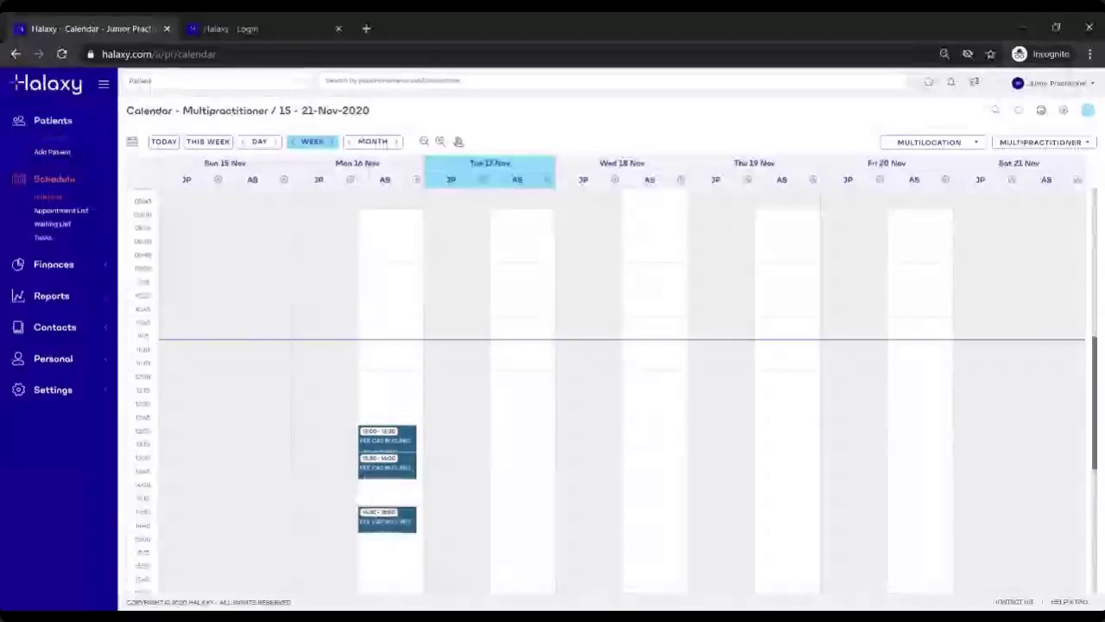
Step: Open the Patient List and select the First Patient record
click(54, 149)
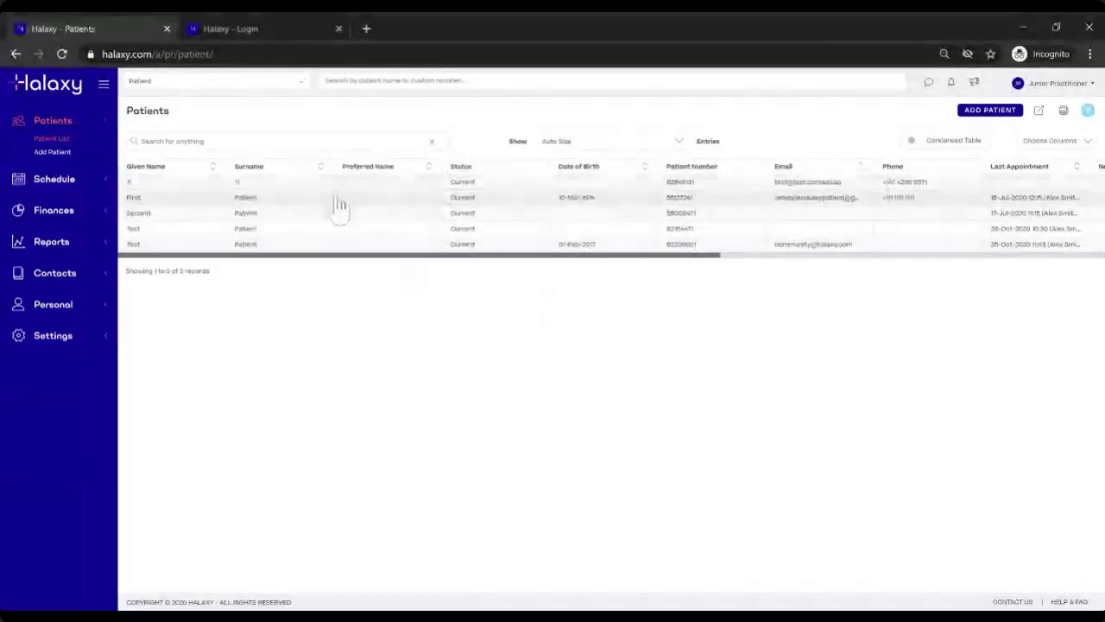
click(363, 206)
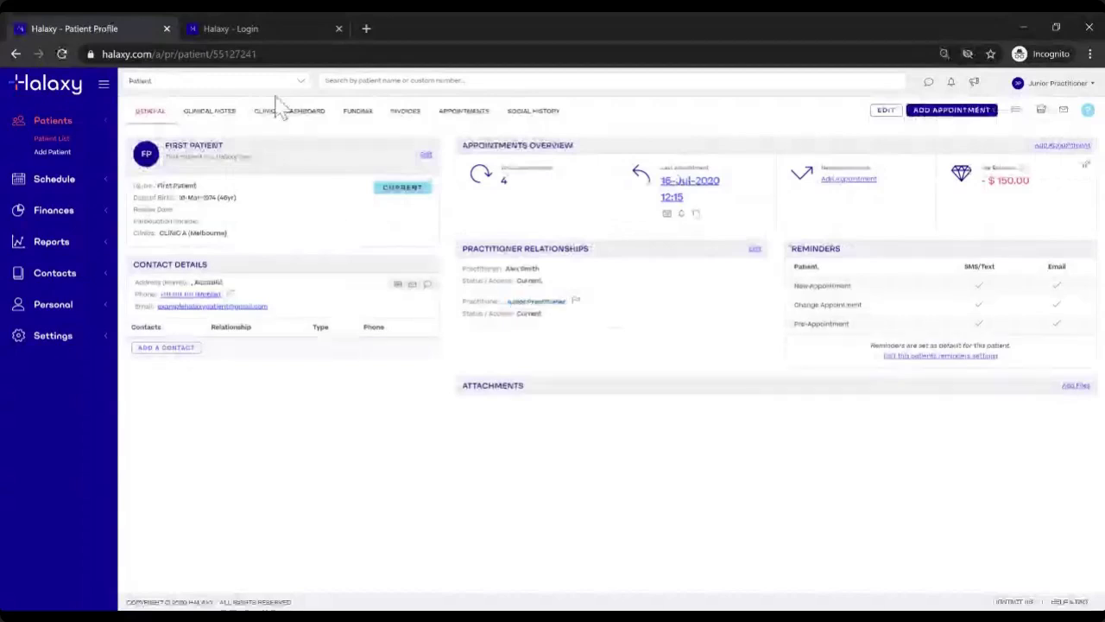
click(213, 112)
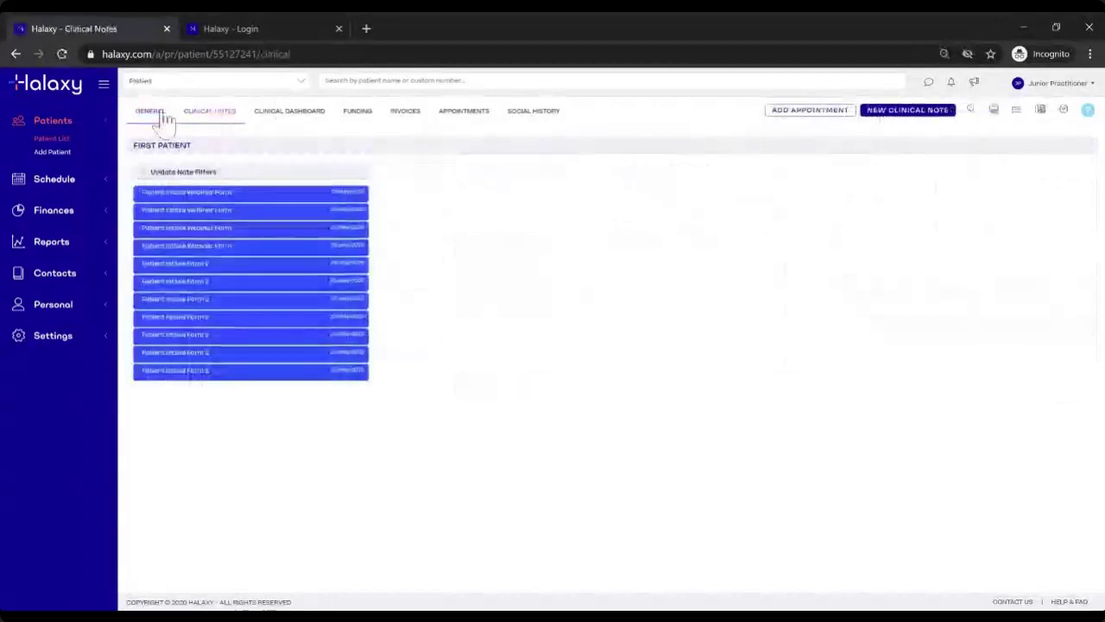
click(59, 144)
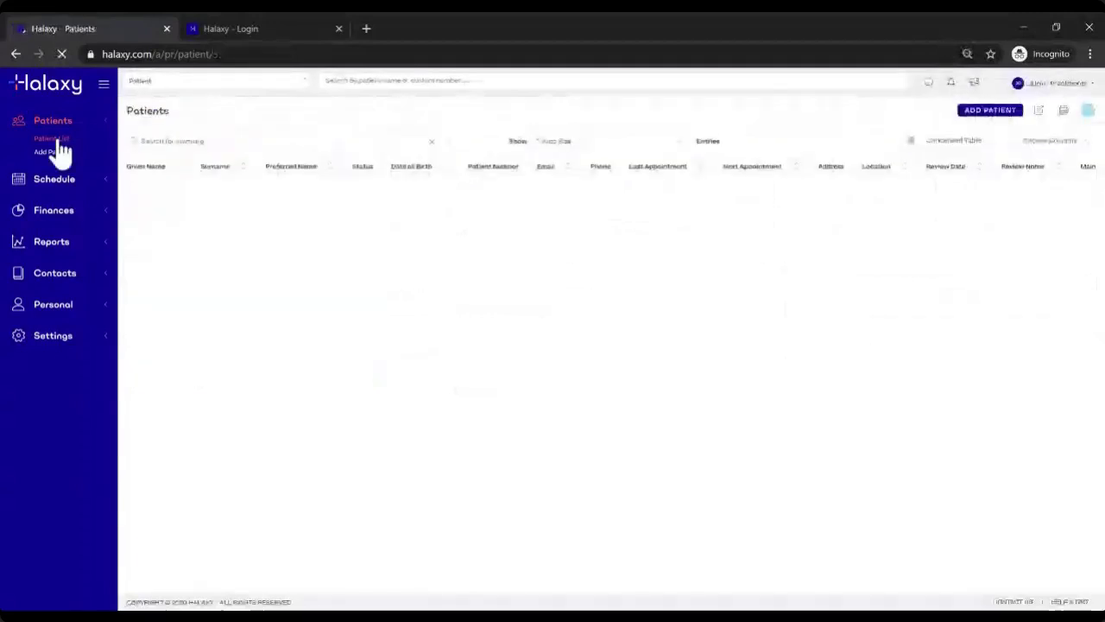
click(348, 228)
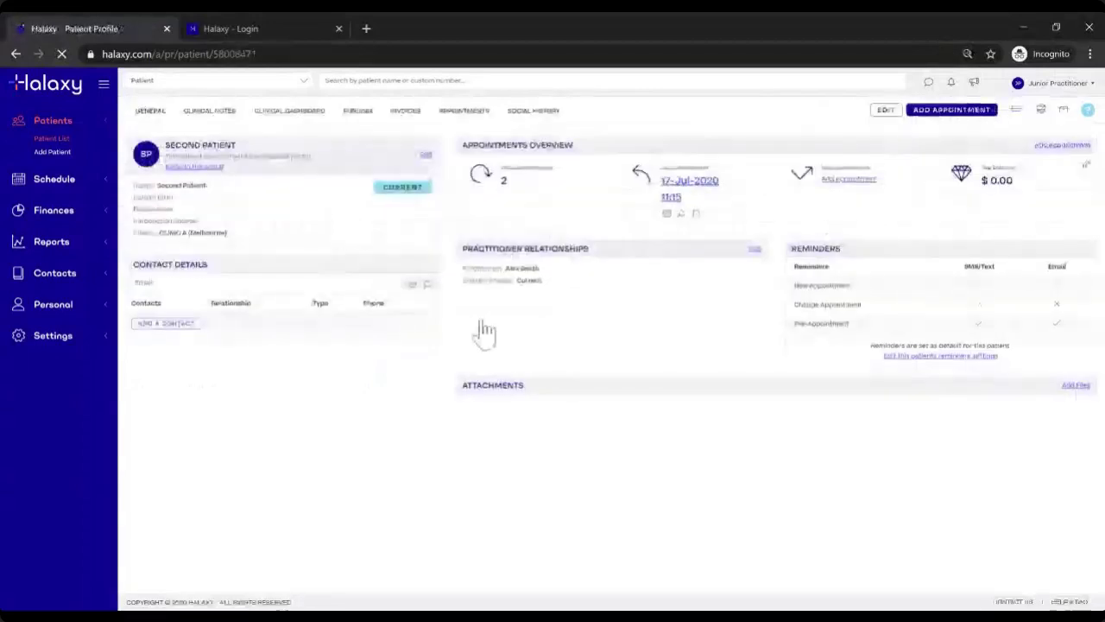
drag(465, 269, 566, 278)
click(570, 279)
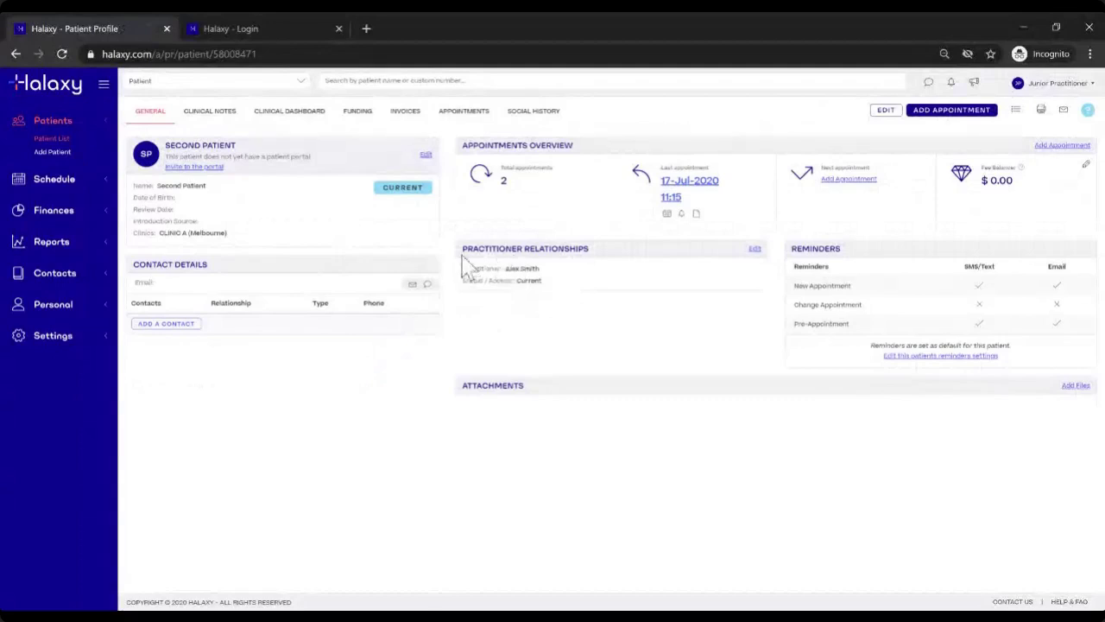
Step: Check Second Patient's clinical notes show no records, then return to the GENERAL profile tab
click(233, 120)
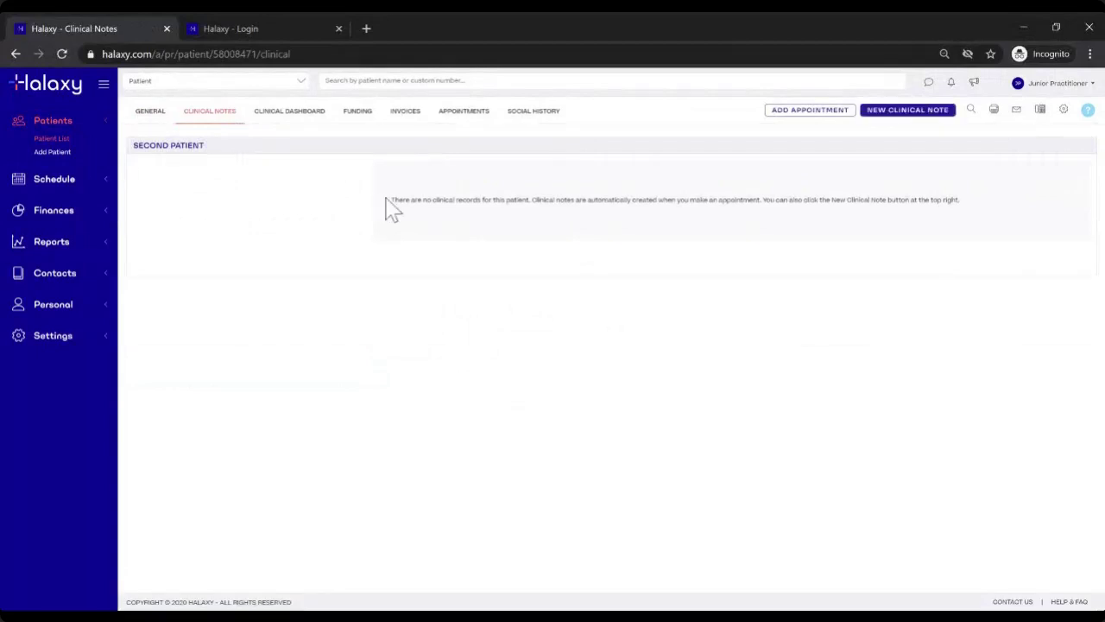
drag(132, 145, 209, 164)
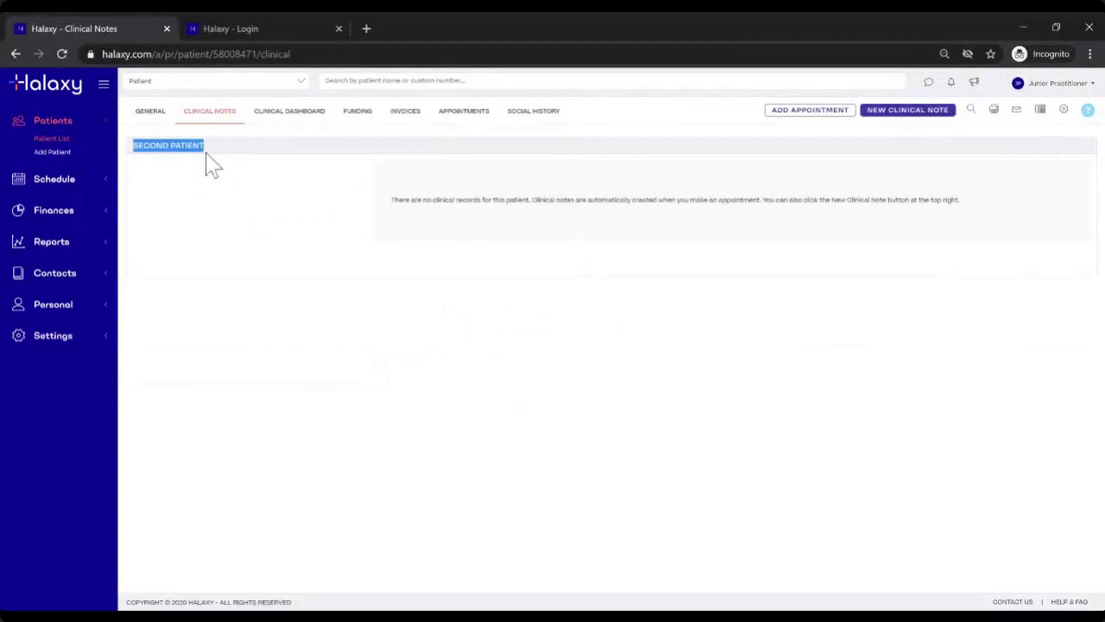
click(334, 229)
drag(374, 211, 958, 212)
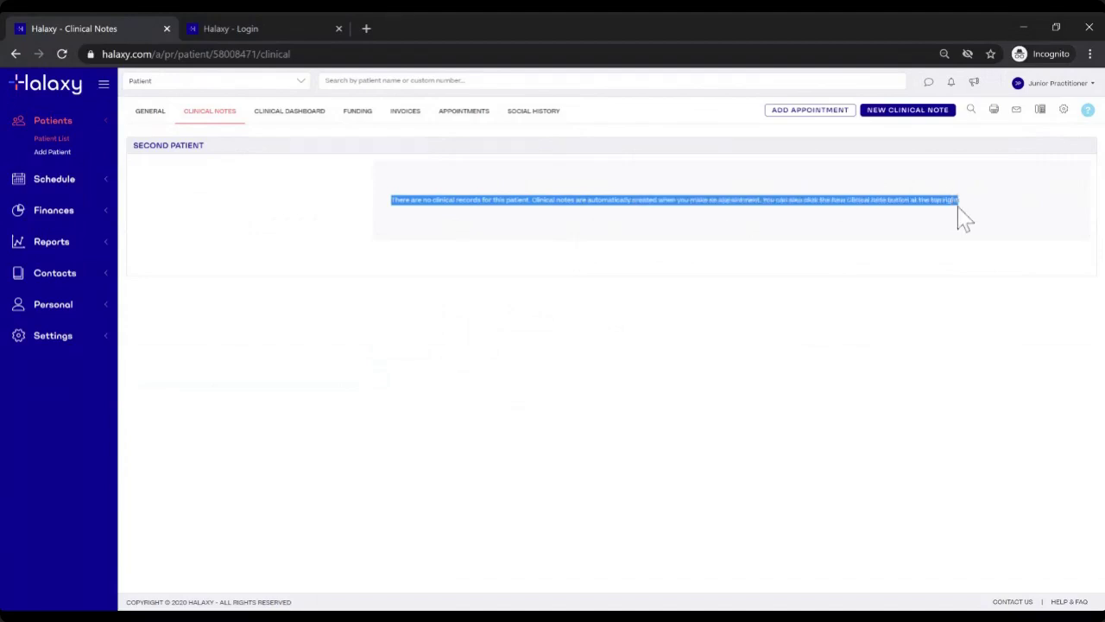
click(907, 252)
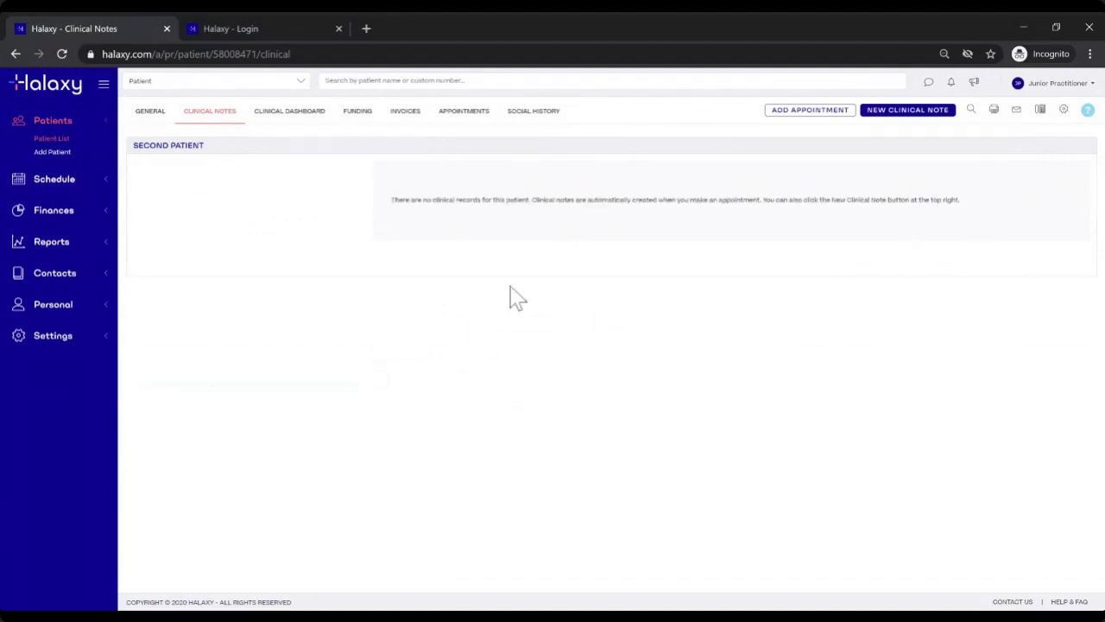
click(149, 114)
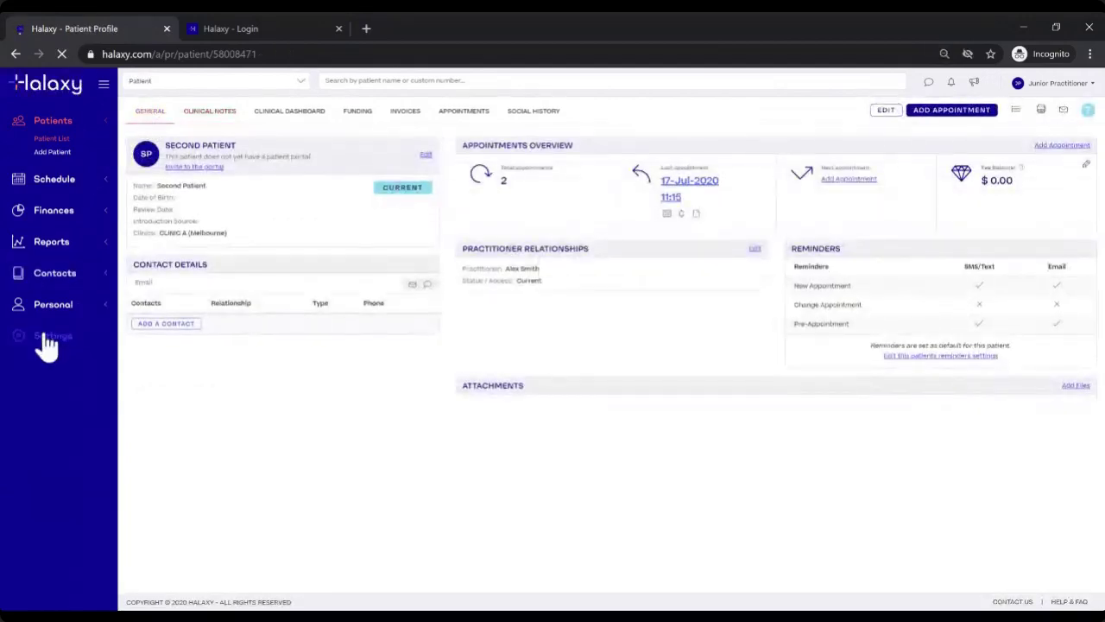
triple_click(173, 145)
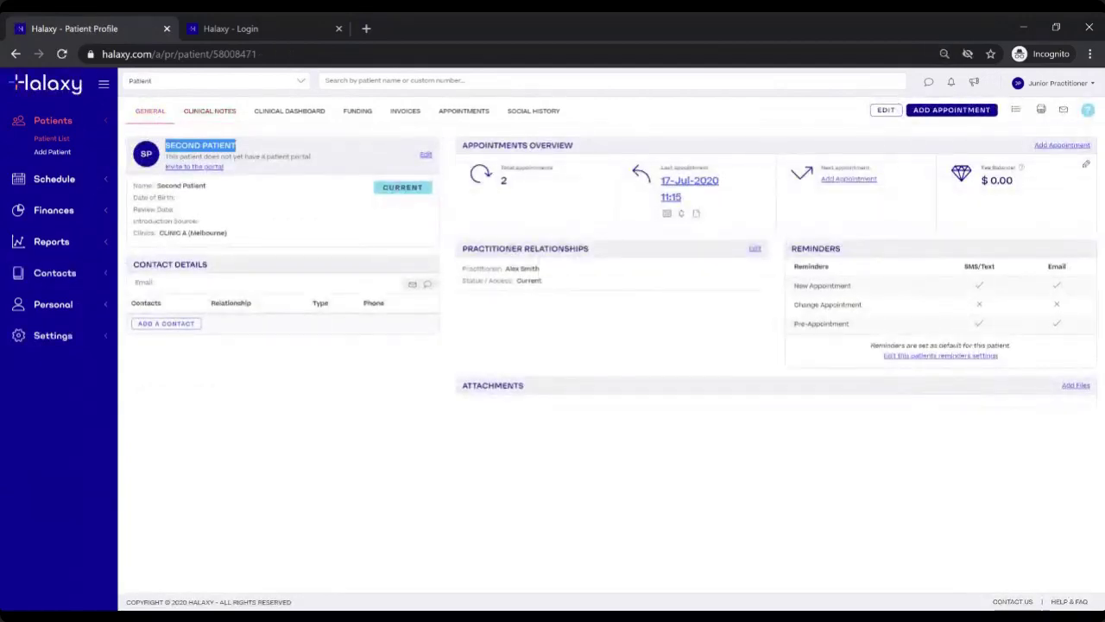
click(250, 158)
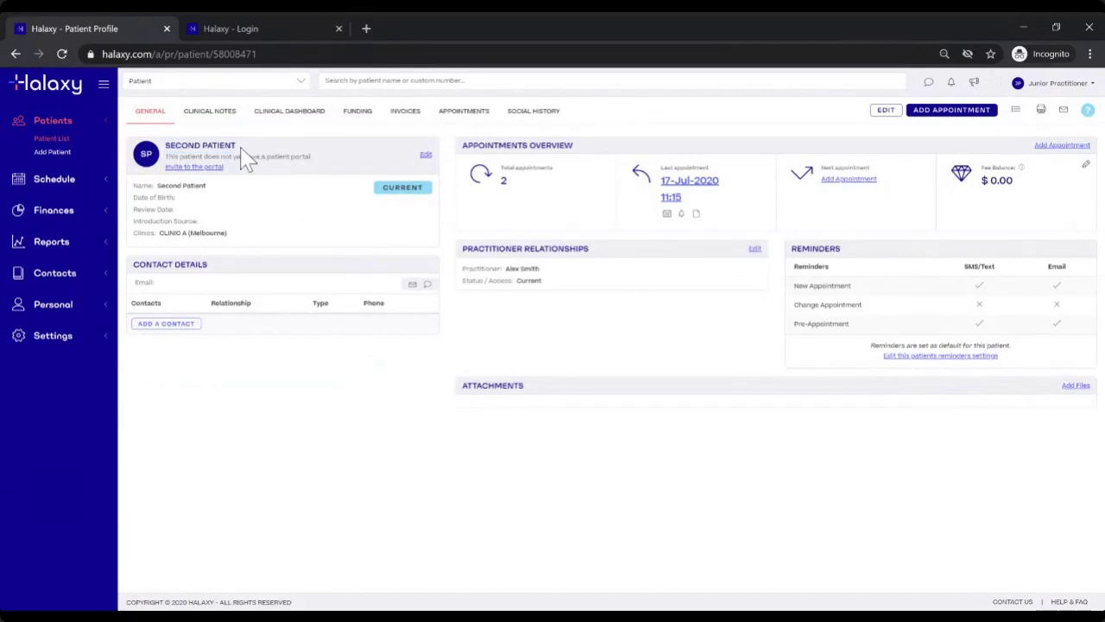
Step: Open Settings > Users and review the Junior Practitioner's own-records and others' contact access
click(52, 342)
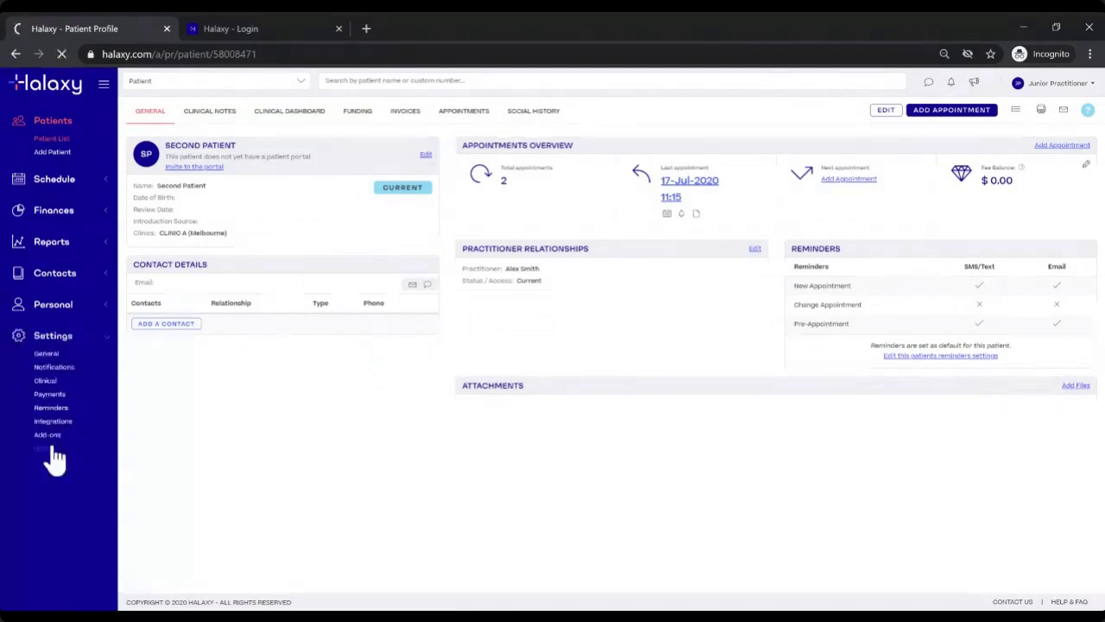
click(46, 446)
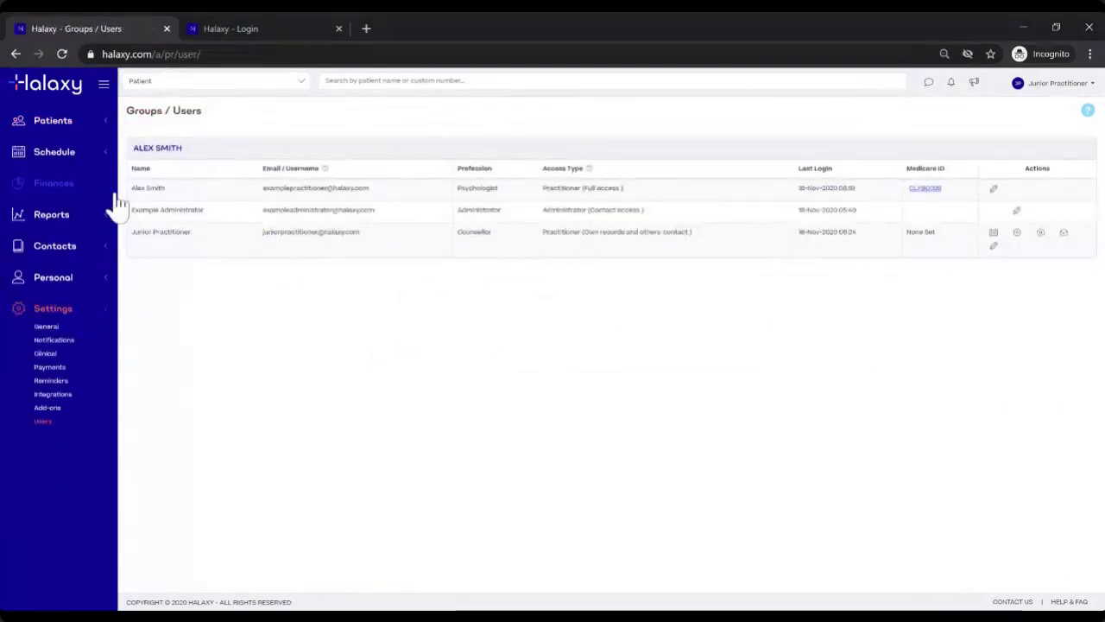
drag(133, 229, 242, 230)
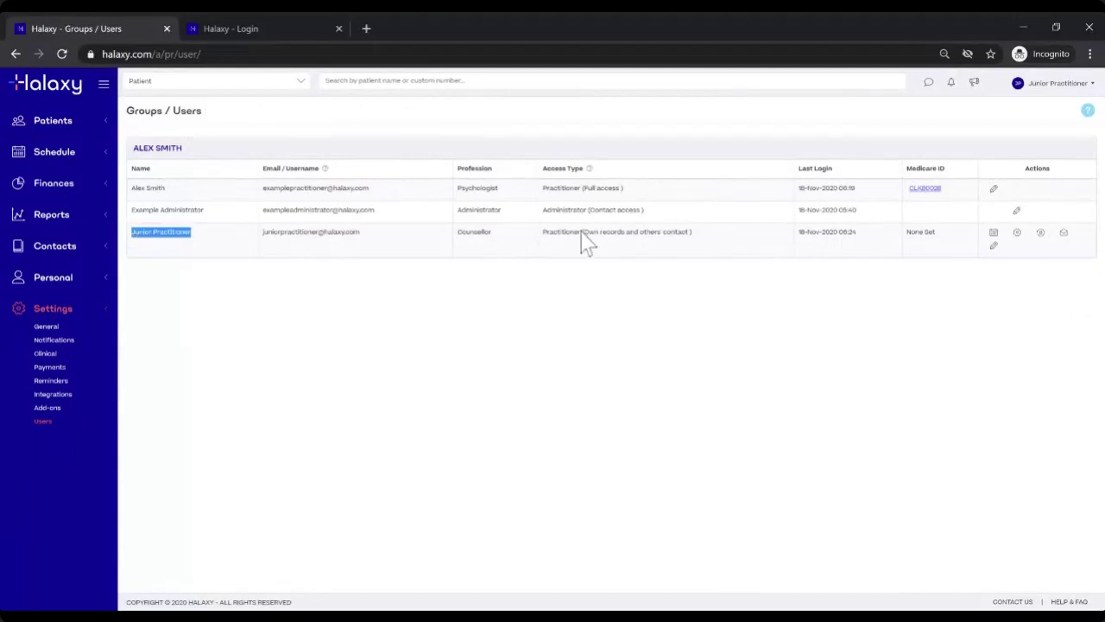
drag(582, 232, 706, 233)
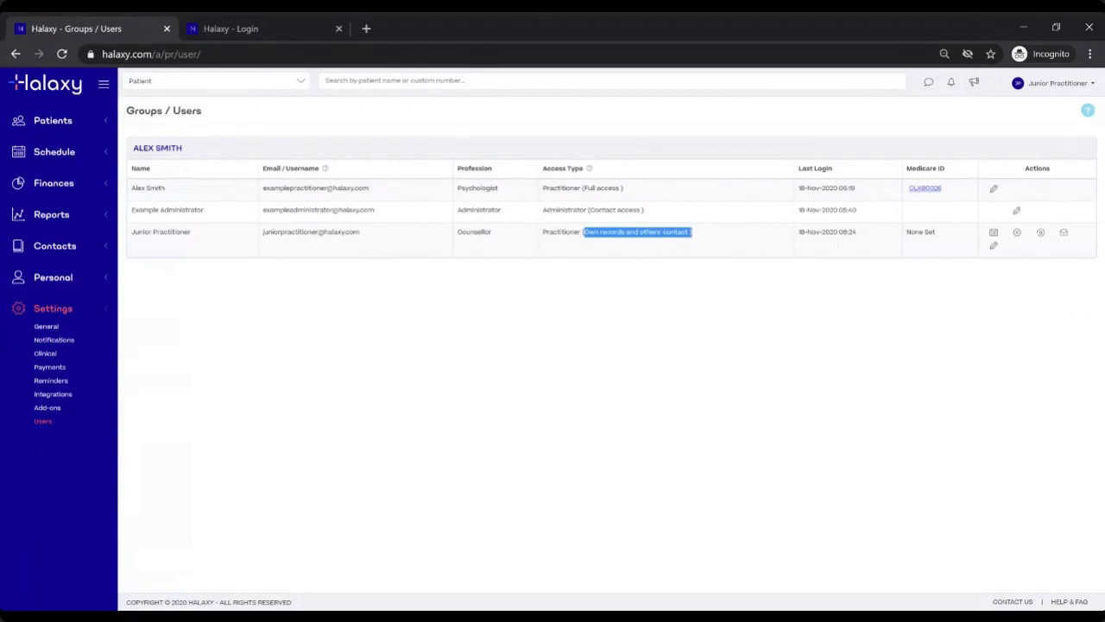
click(618, 293)
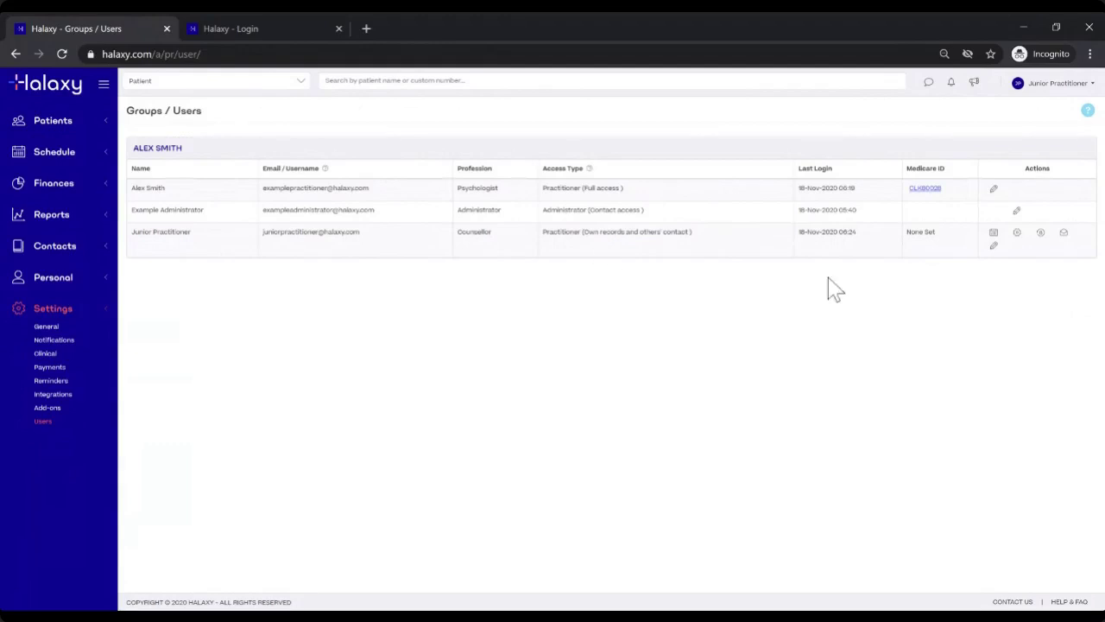
Step: Log out of the junior account and log back in as the practitioner with saved credentials
click(1046, 88)
click(1040, 106)
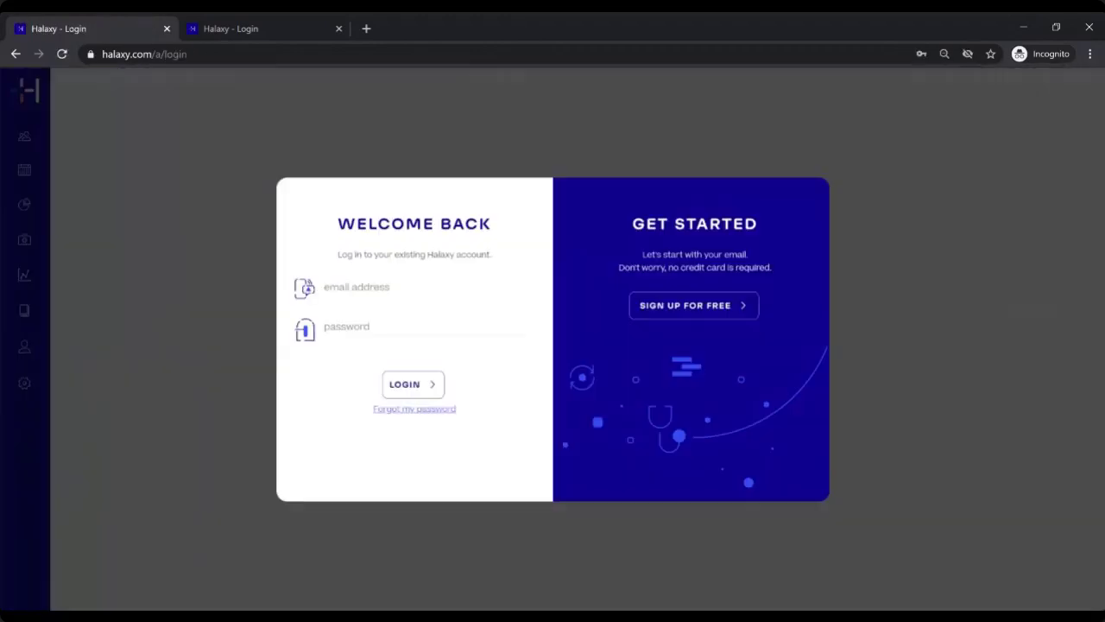
click(416, 387)
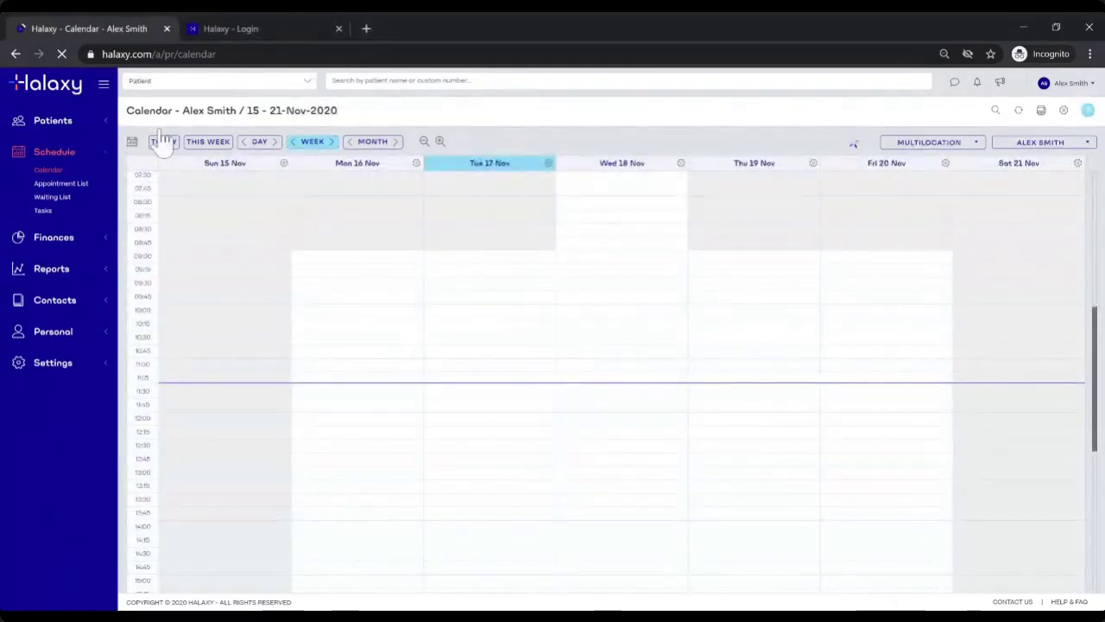
Step: Open Second Patient from the Patient List, confirm the clinical notes are visible, then return to GENERAL
click(63, 129)
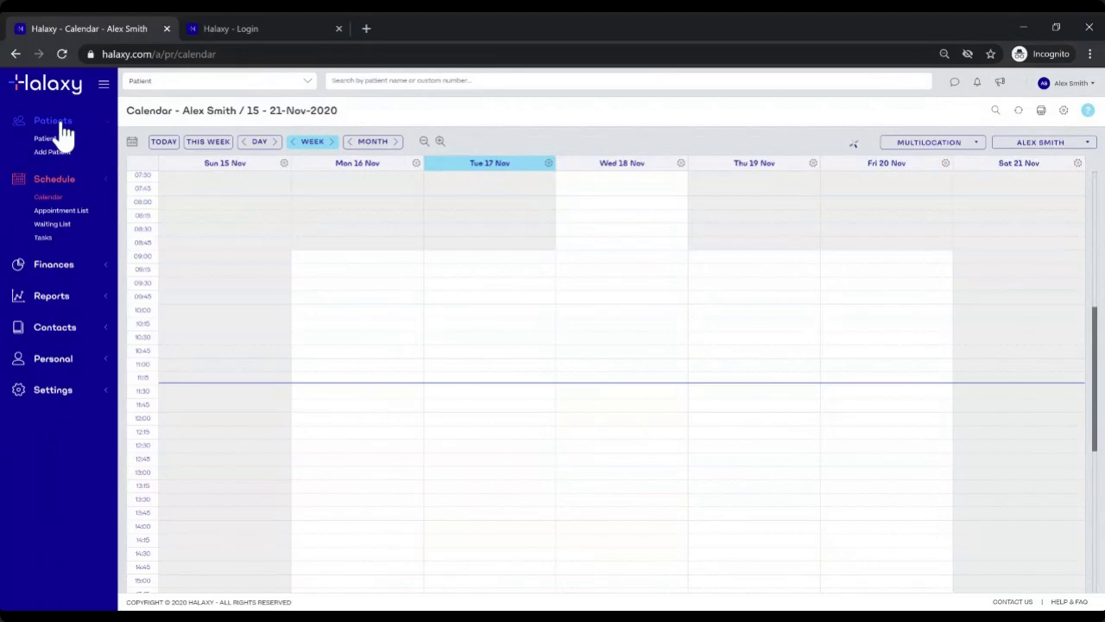
click(52, 139)
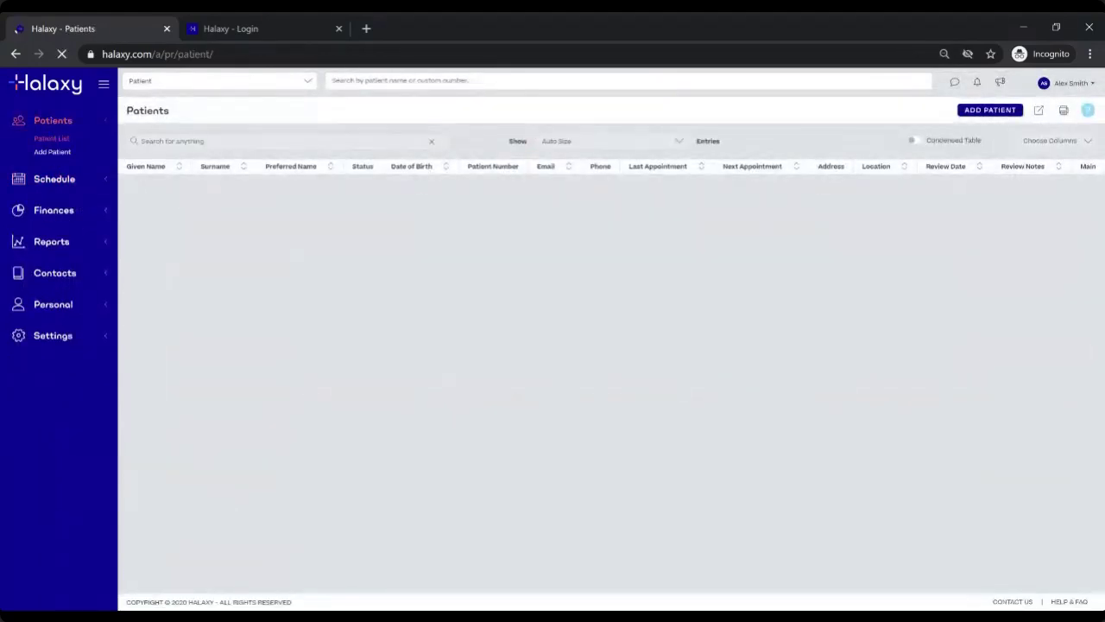
click(270, 218)
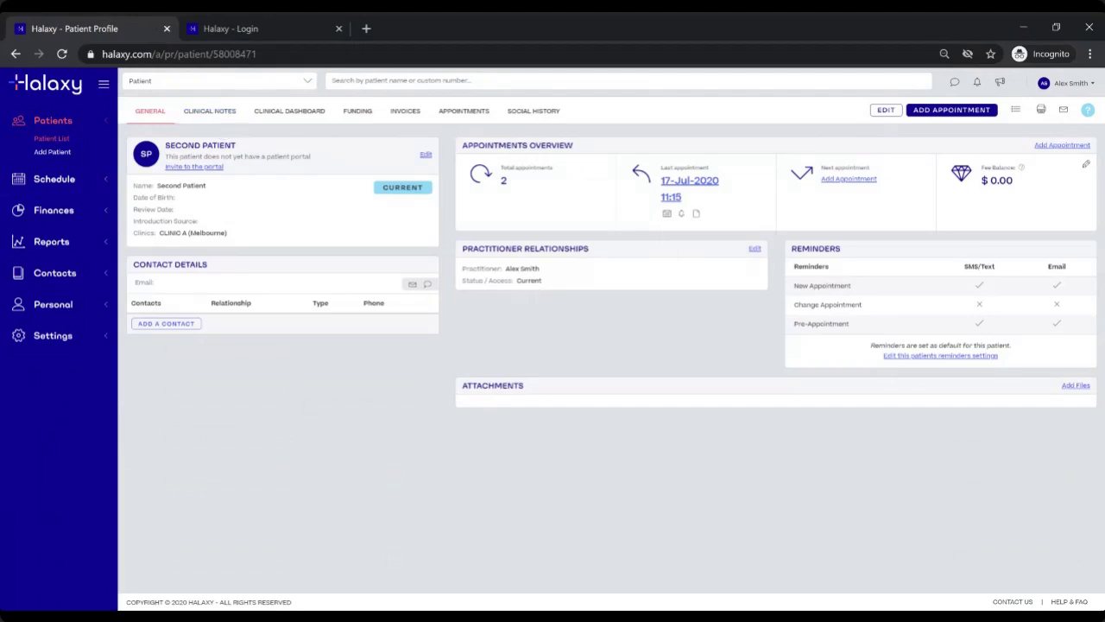
click(209, 112)
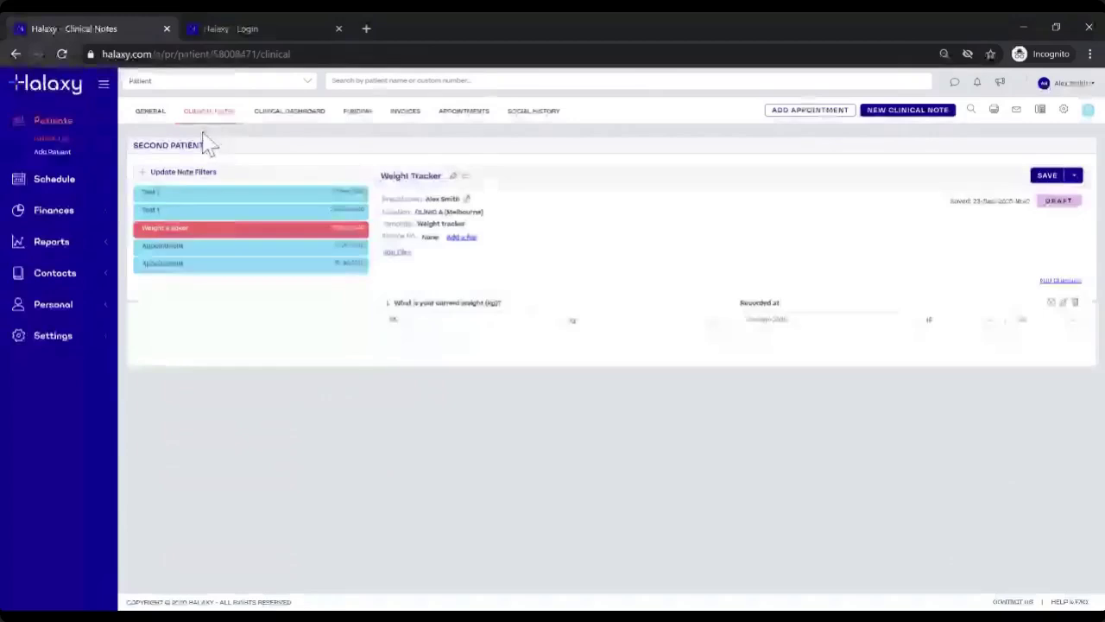
click(149, 112)
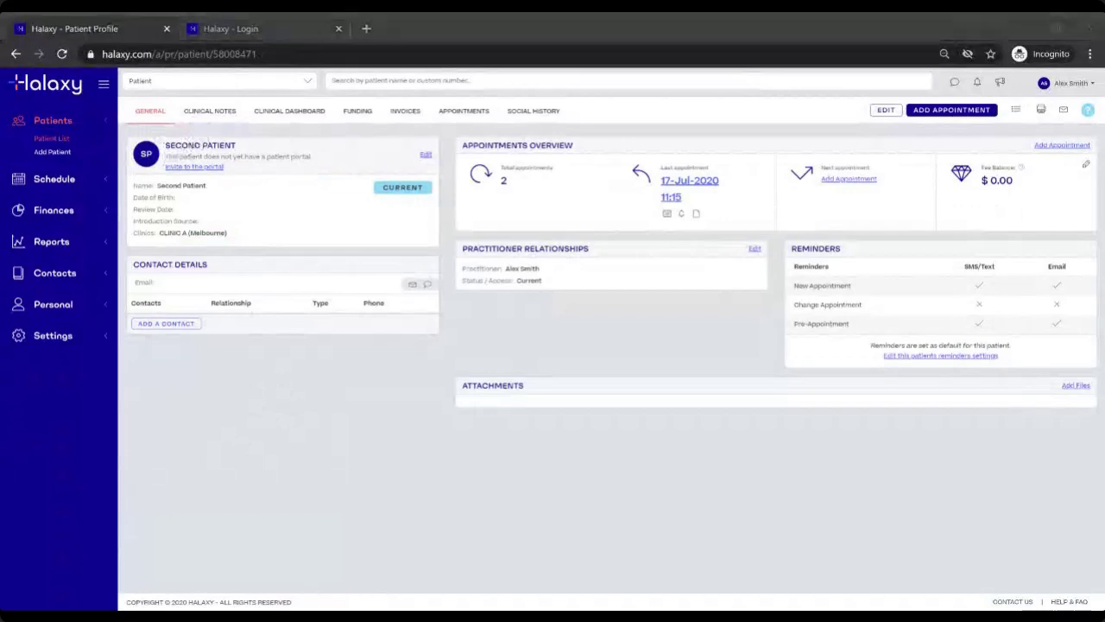
Step: Edit Junior Practitioner in Settings > Users and change the access type to Clinical access
click(53, 335)
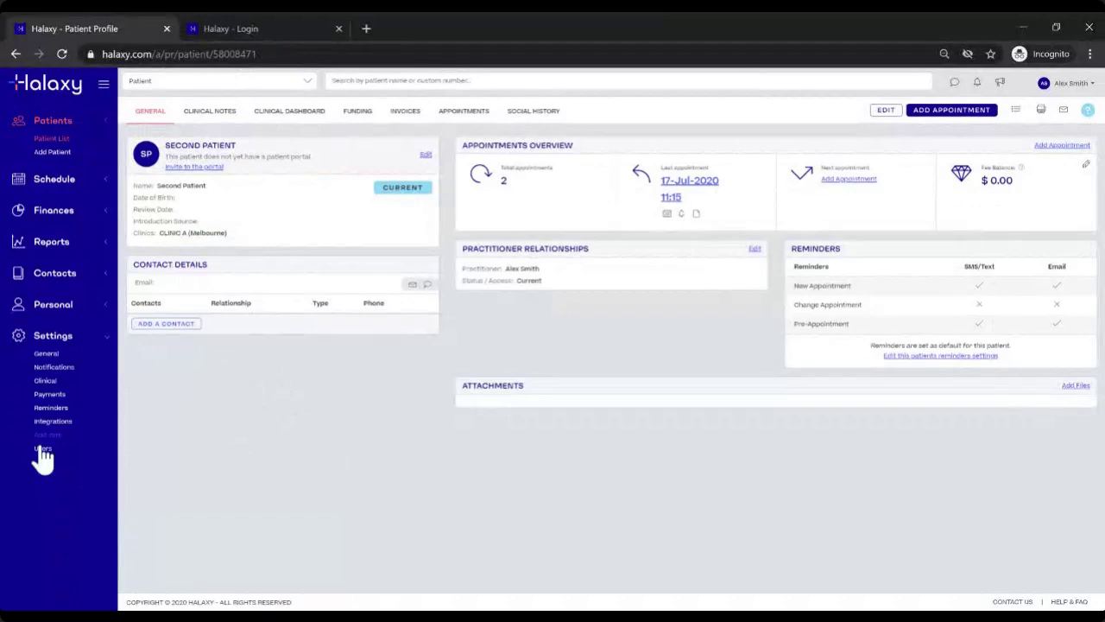
click(41, 448)
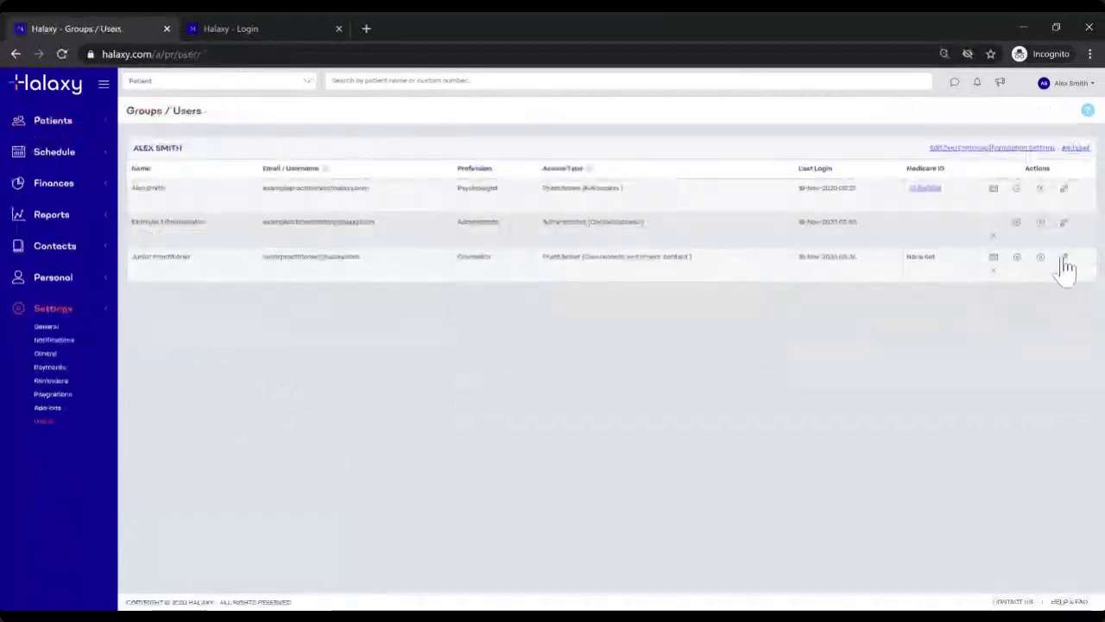
click(1065, 257)
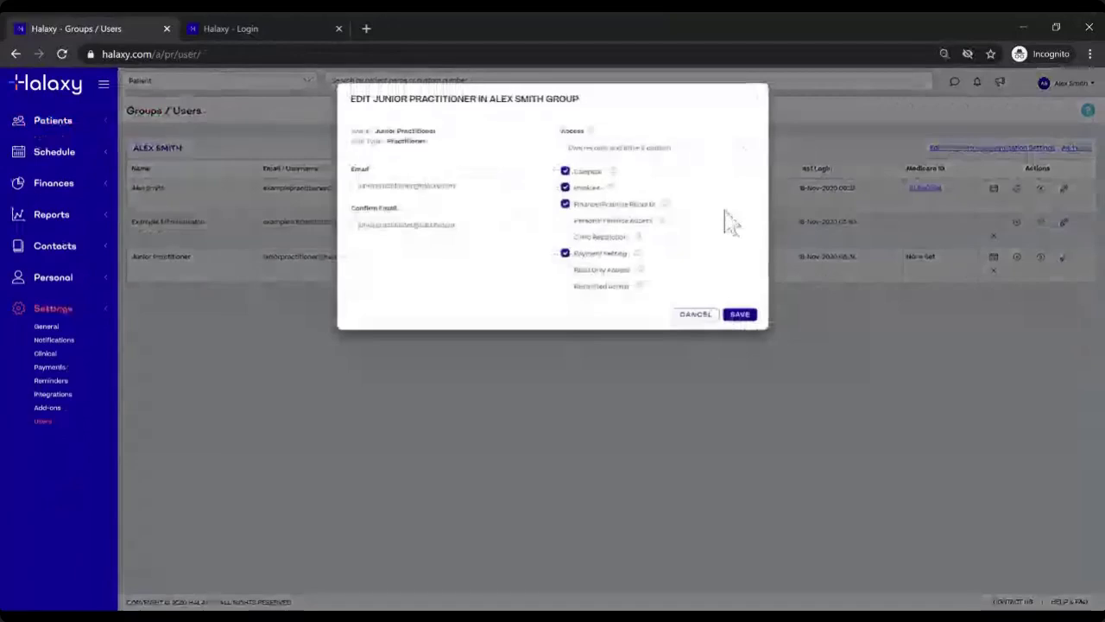
click(699, 149)
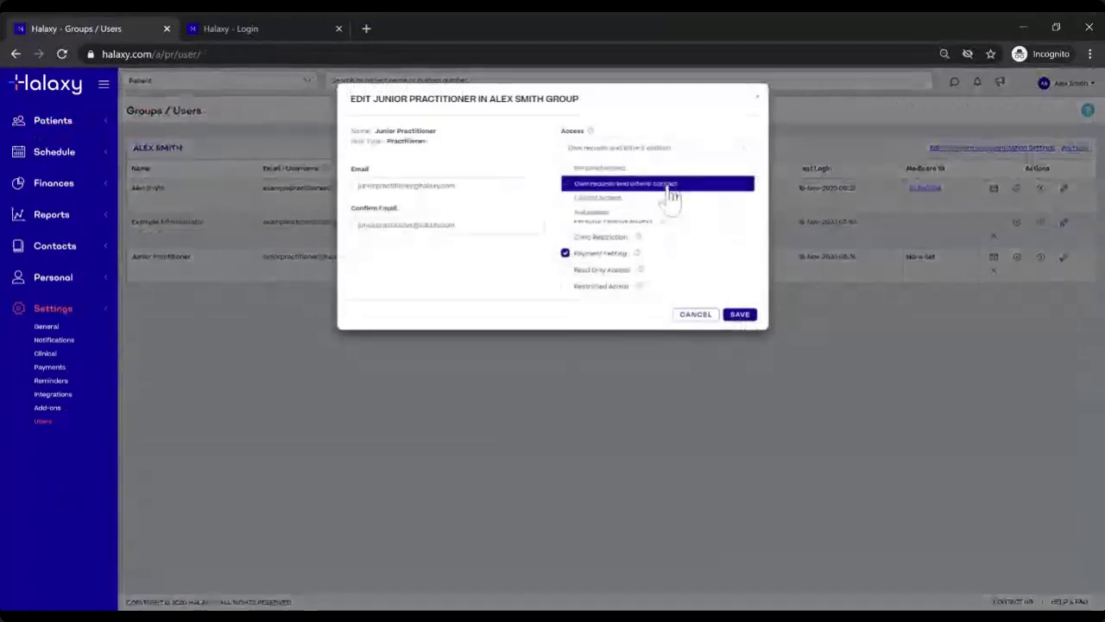
click(670, 188)
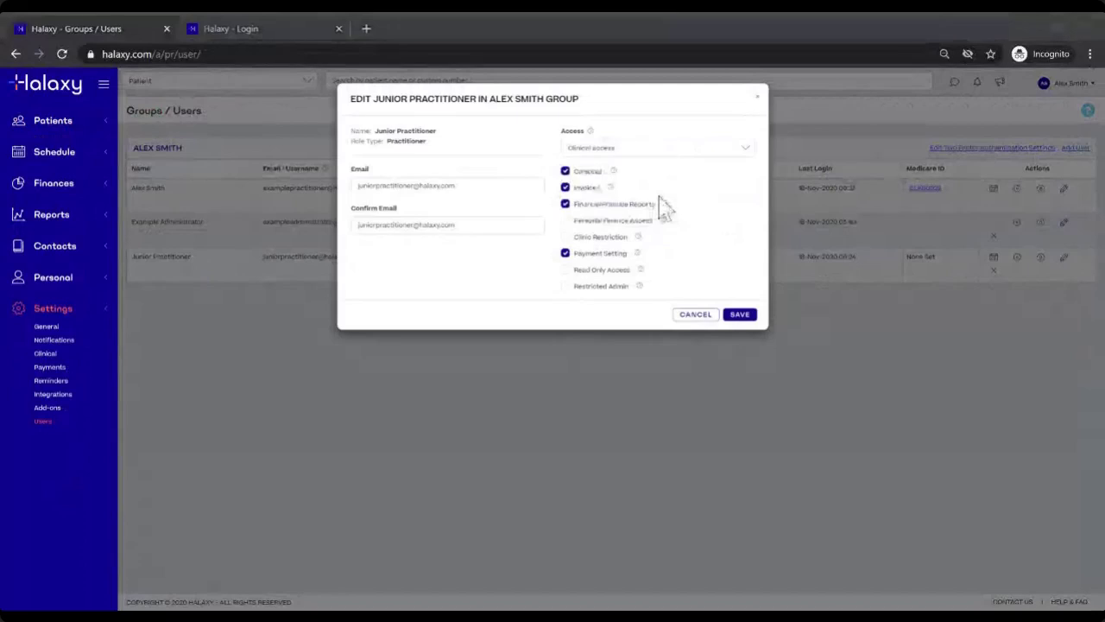
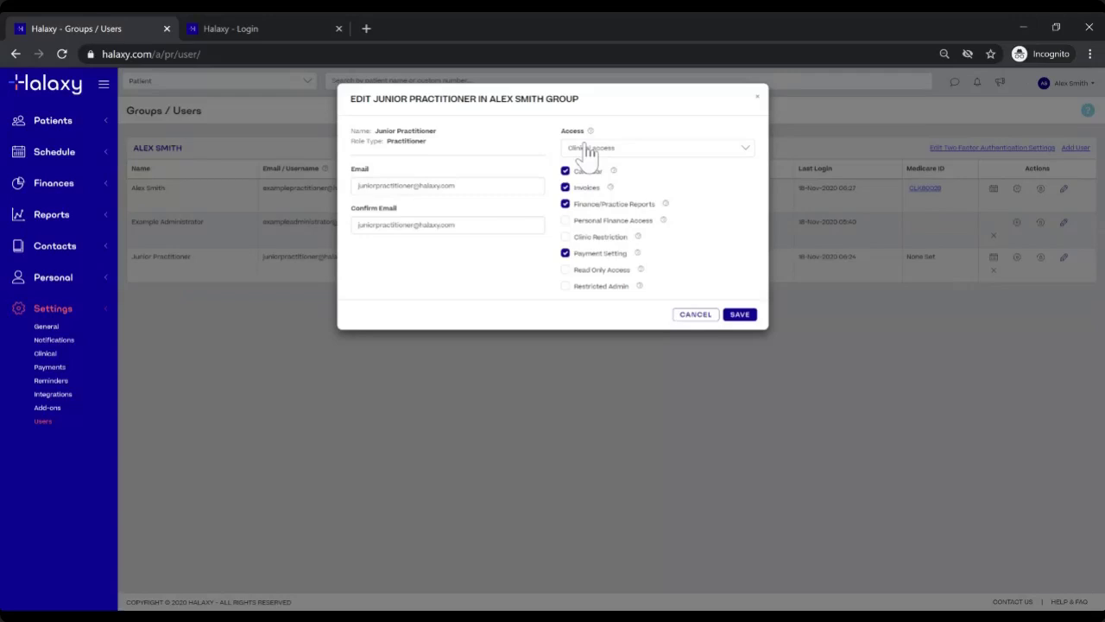
Step: Save the Junior Practitioner's changes and confirm Clinical access in the Access Type column
click(748, 316)
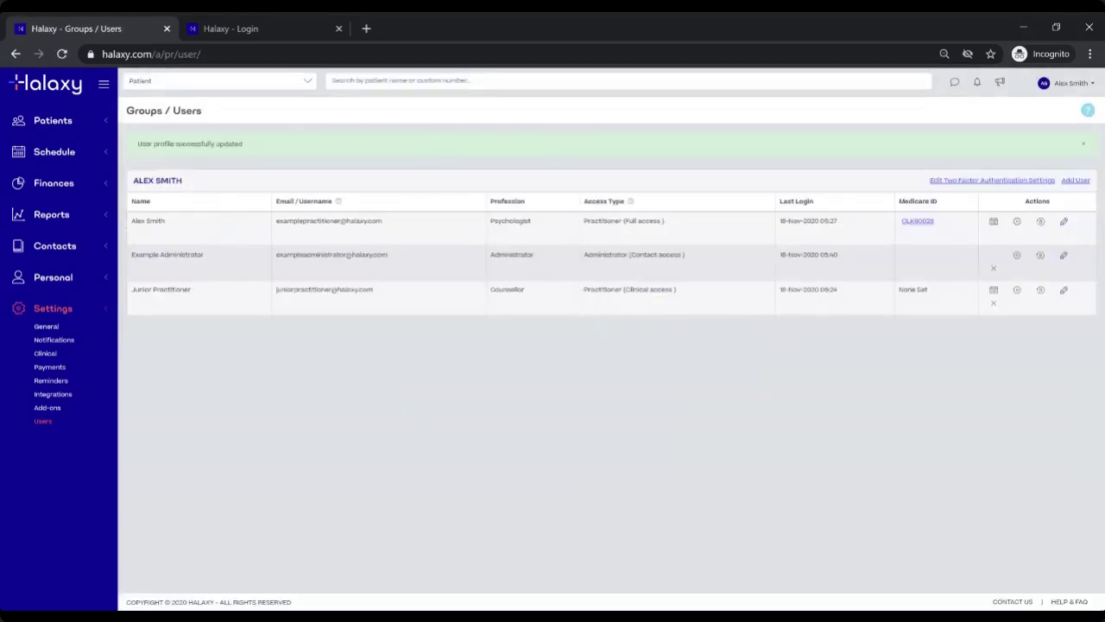
drag(138, 307, 206, 300)
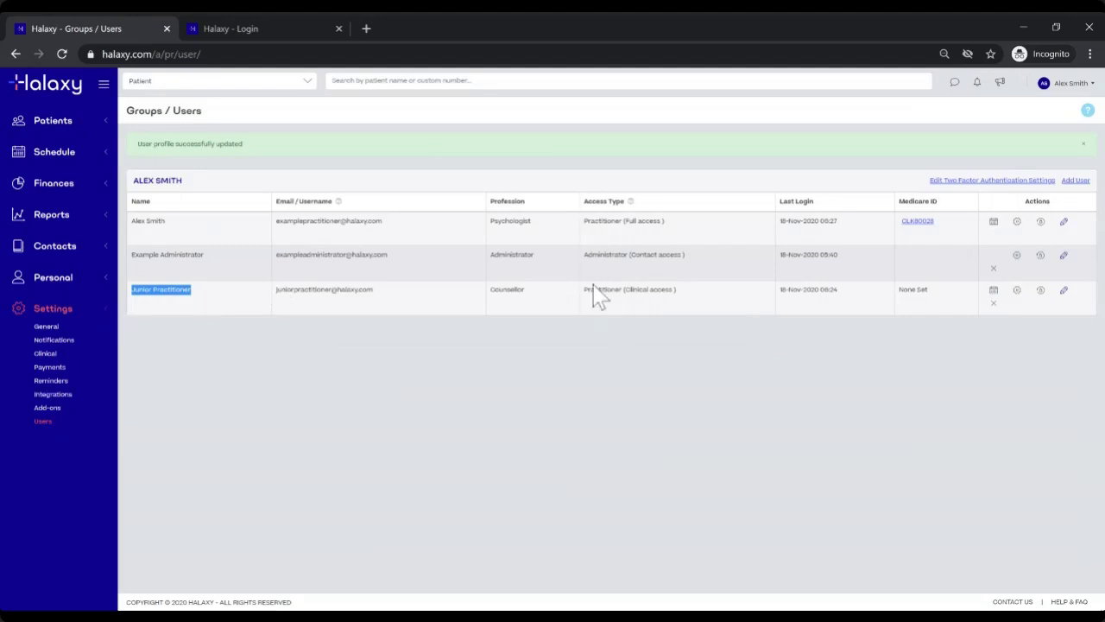
drag(586, 290, 698, 302)
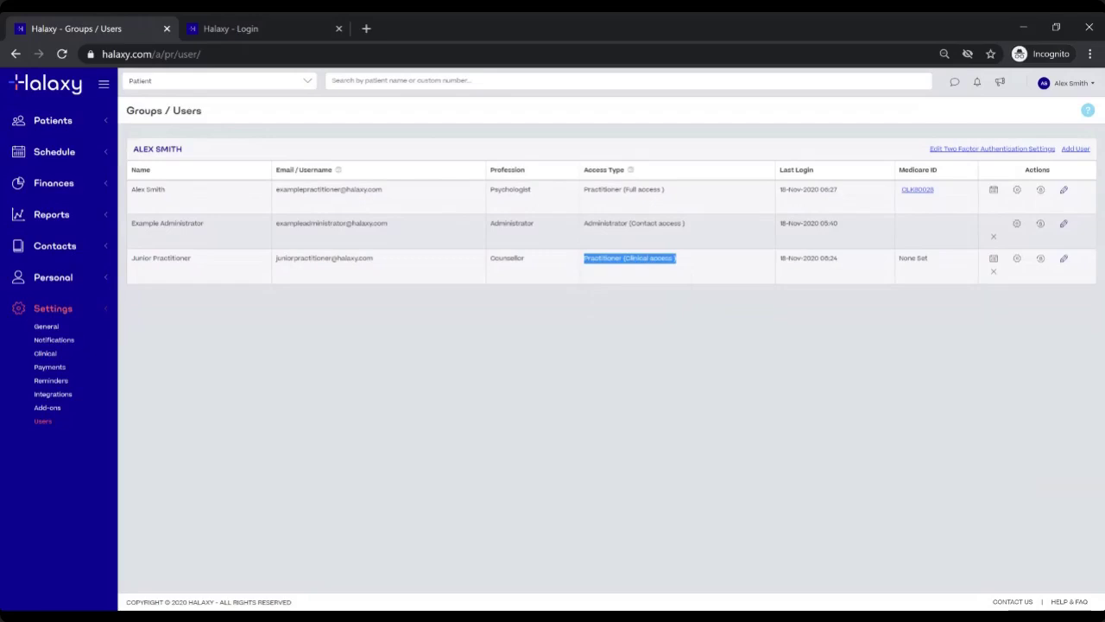
click(833, 312)
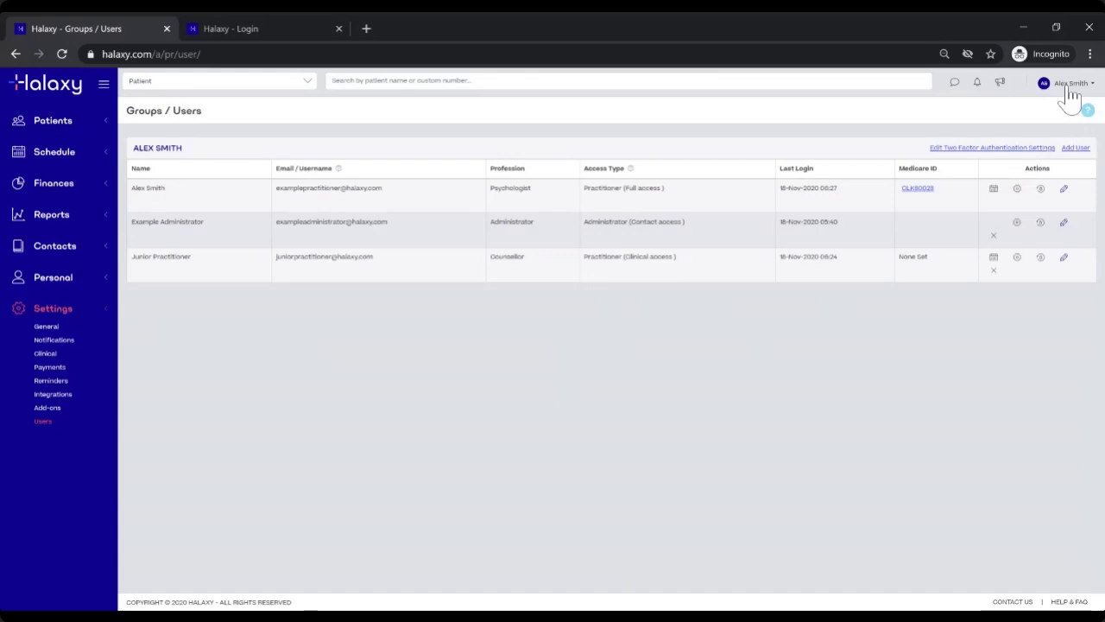
click(1067, 86)
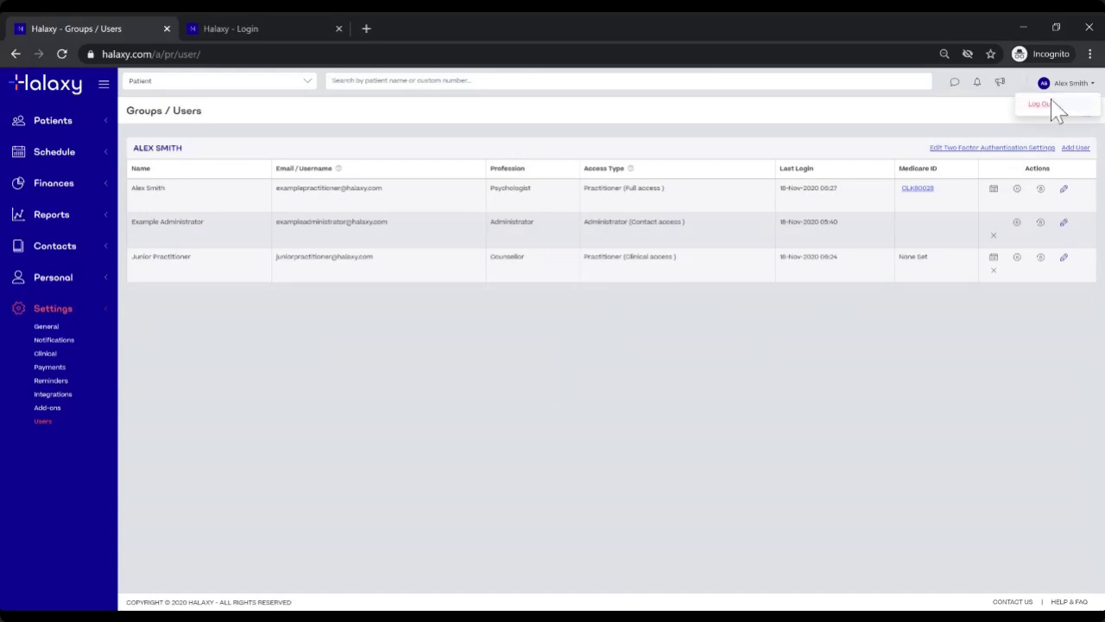
click(1042, 114)
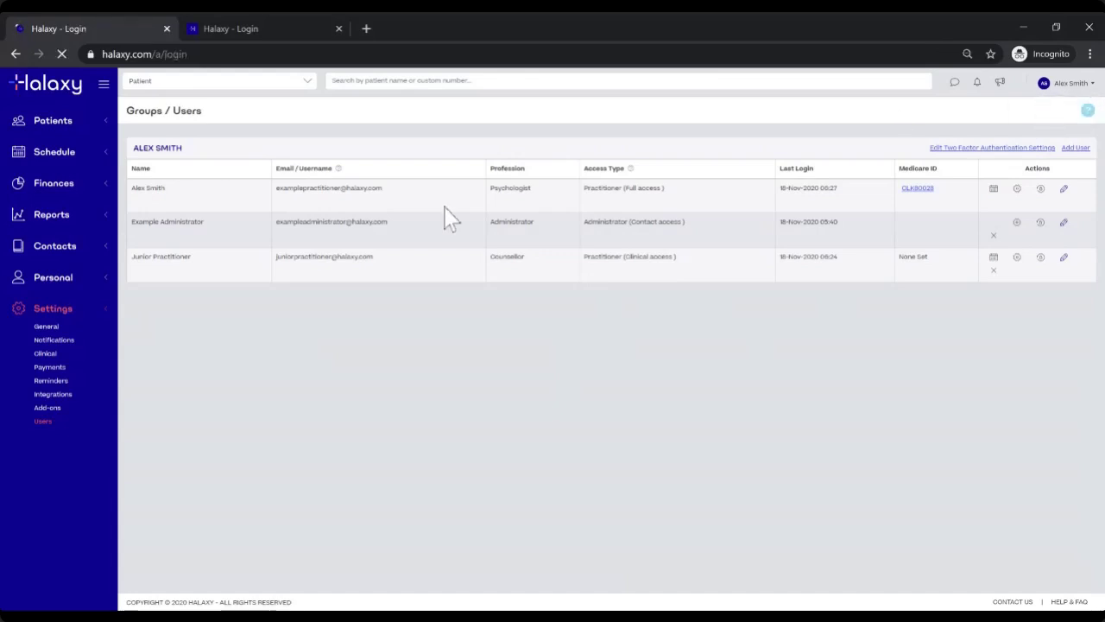
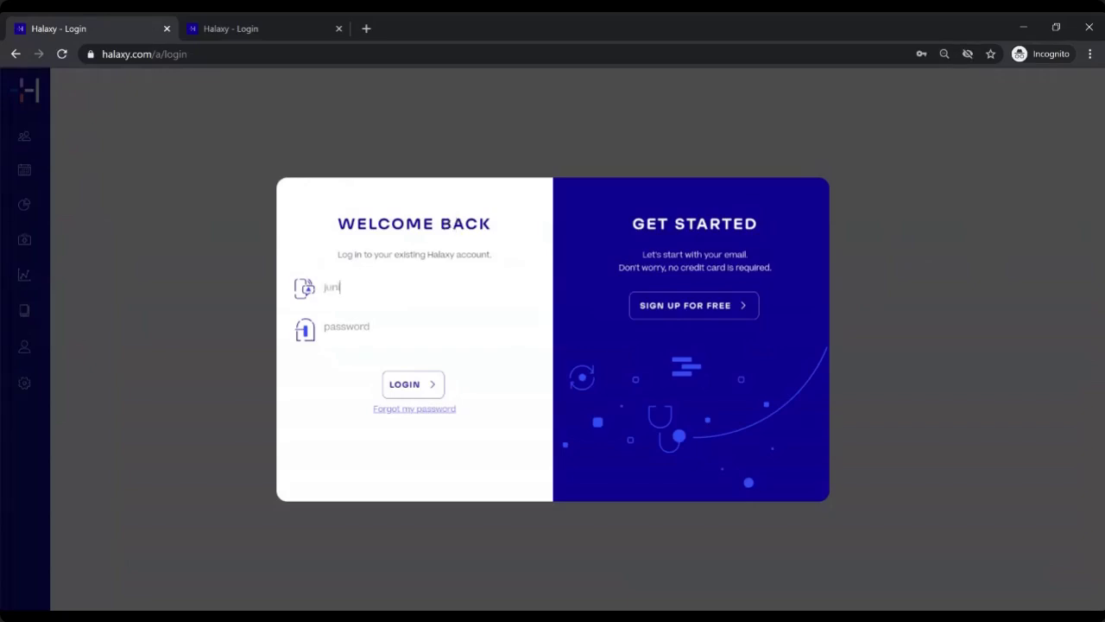
key(Tab)
text(*************)
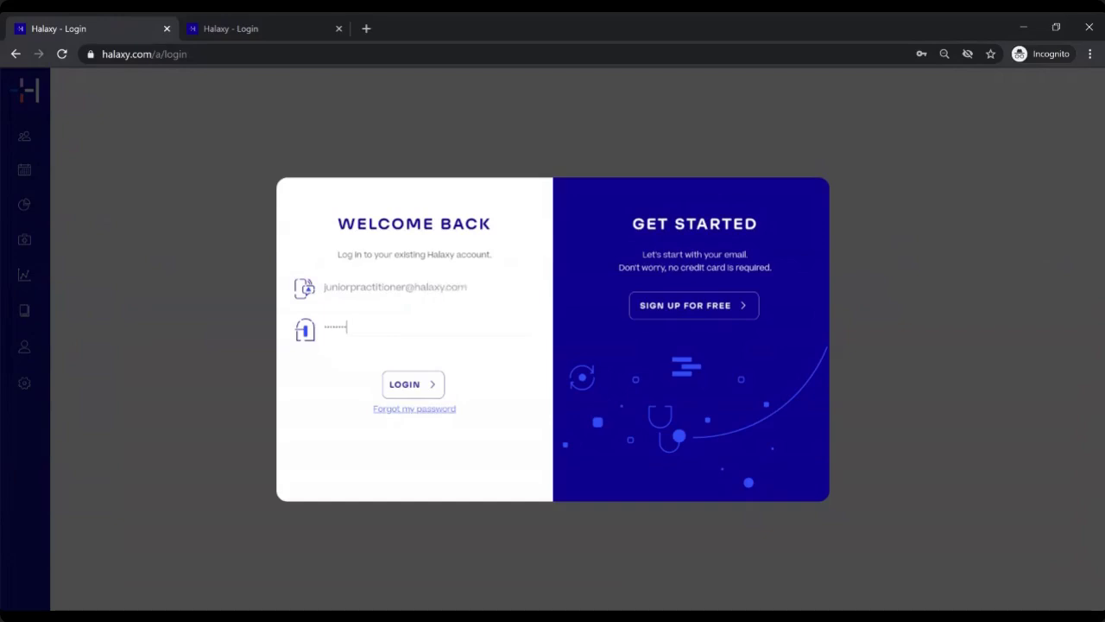
key(Return)
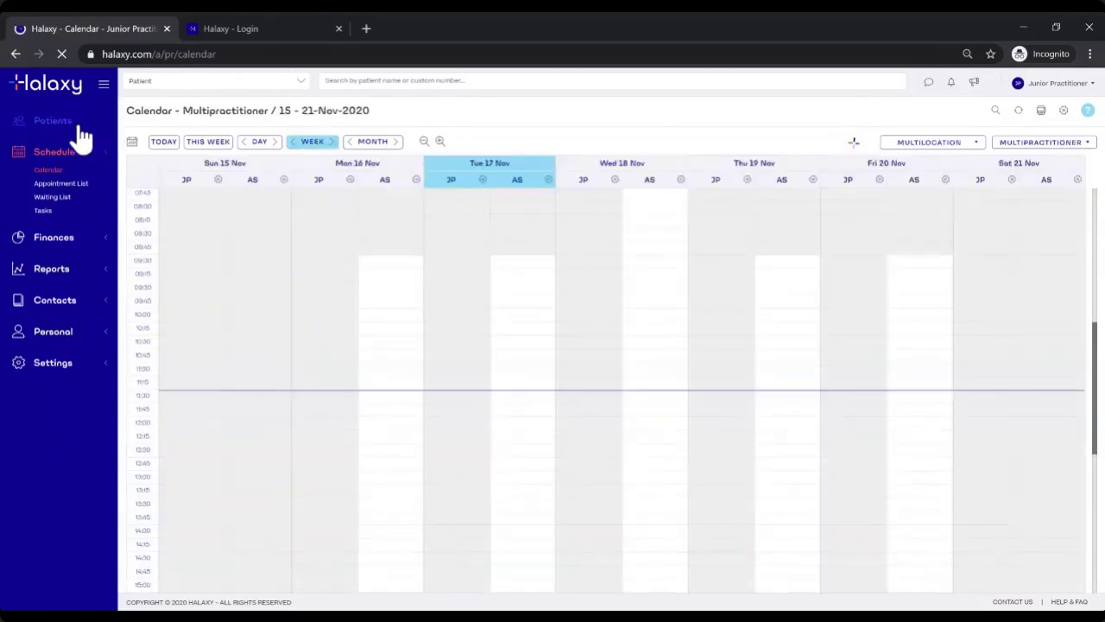
Step: As the Junior Practitioner, open Second Patient's Clinical Notes from the Patient List
click(65, 128)
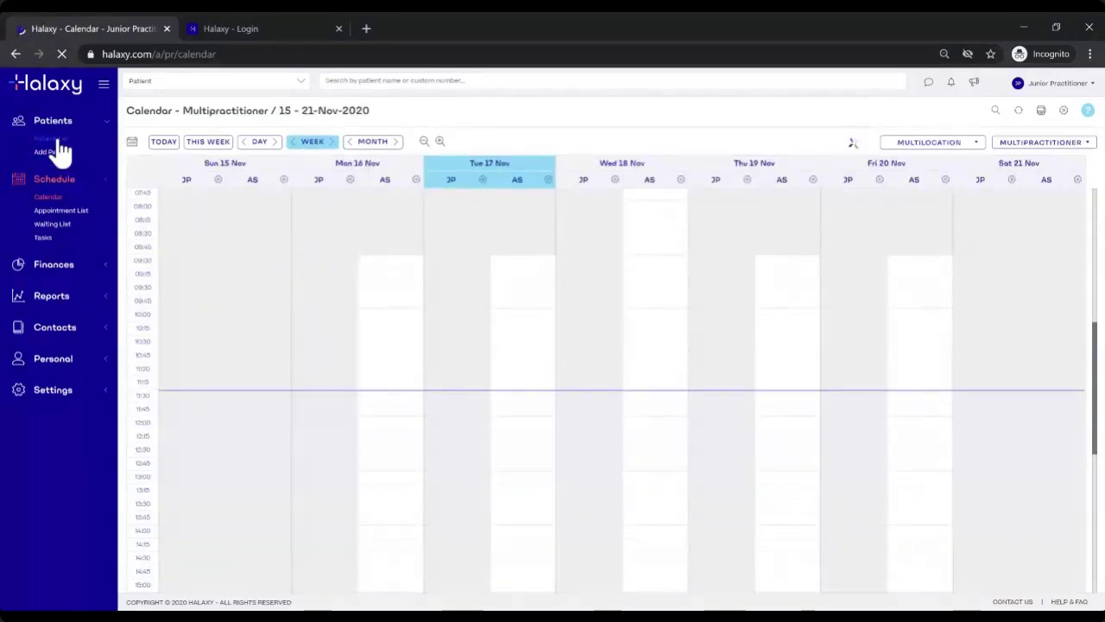
click(54, 140)
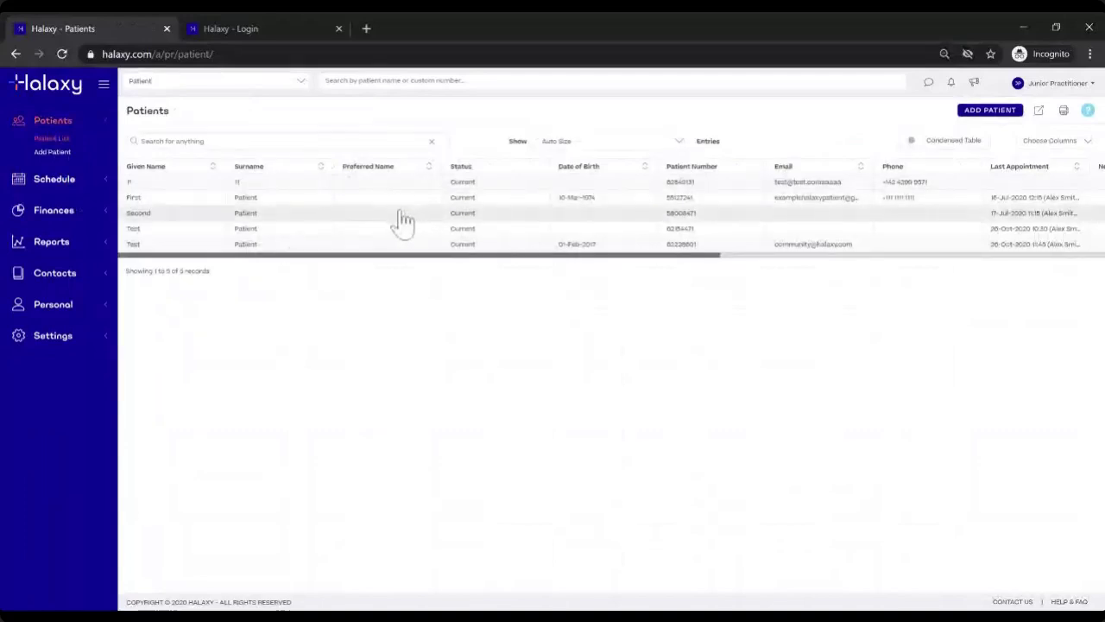
click(398, 217)
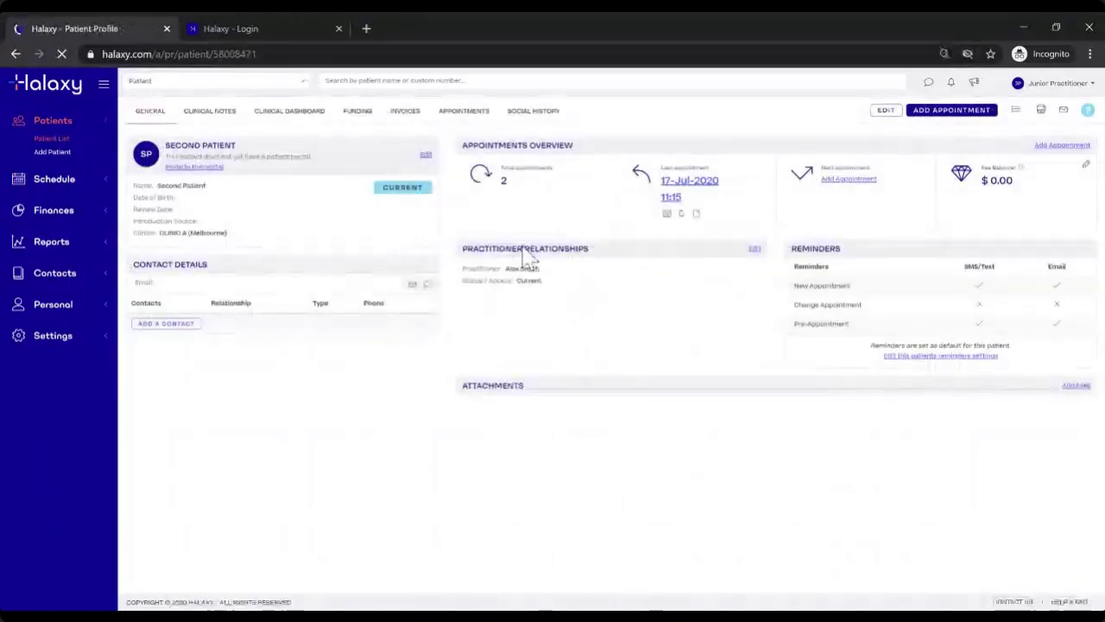
click(231, 120)
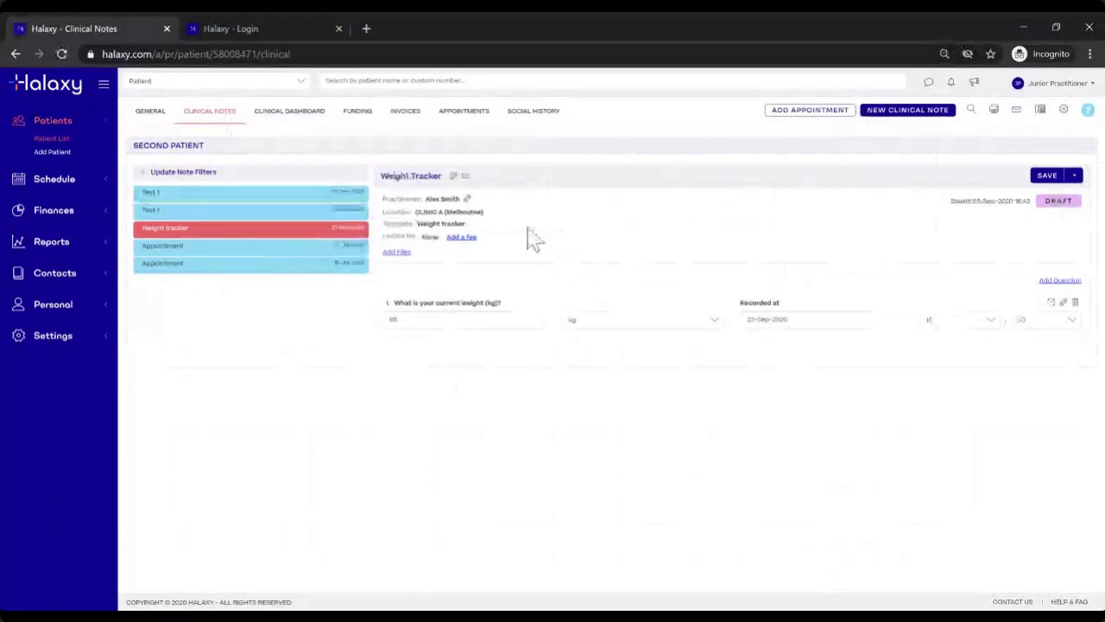
click(62, 337)
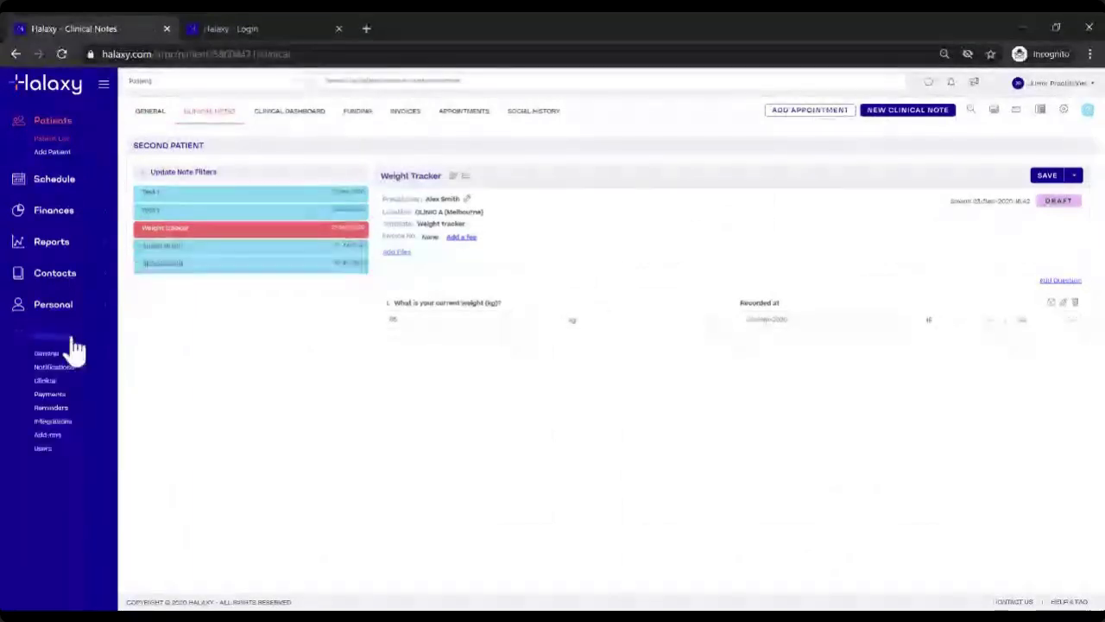
Step: Open Settings > Users and check the Junior Practitioner's Clinical access level
click(42, 448)
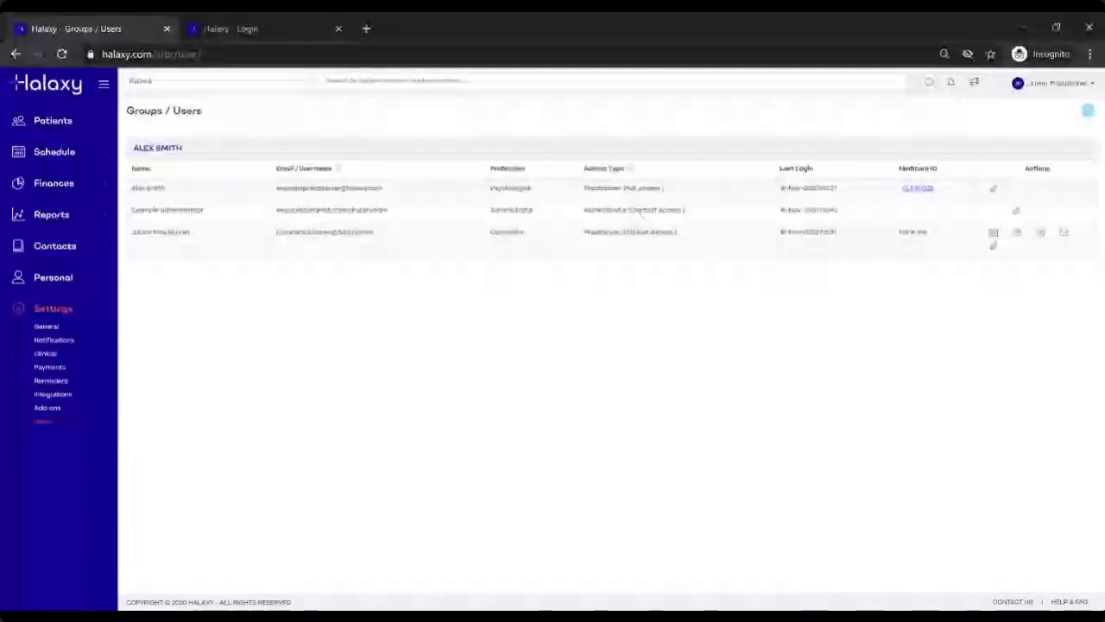
drag(625, 232, 676, 231)
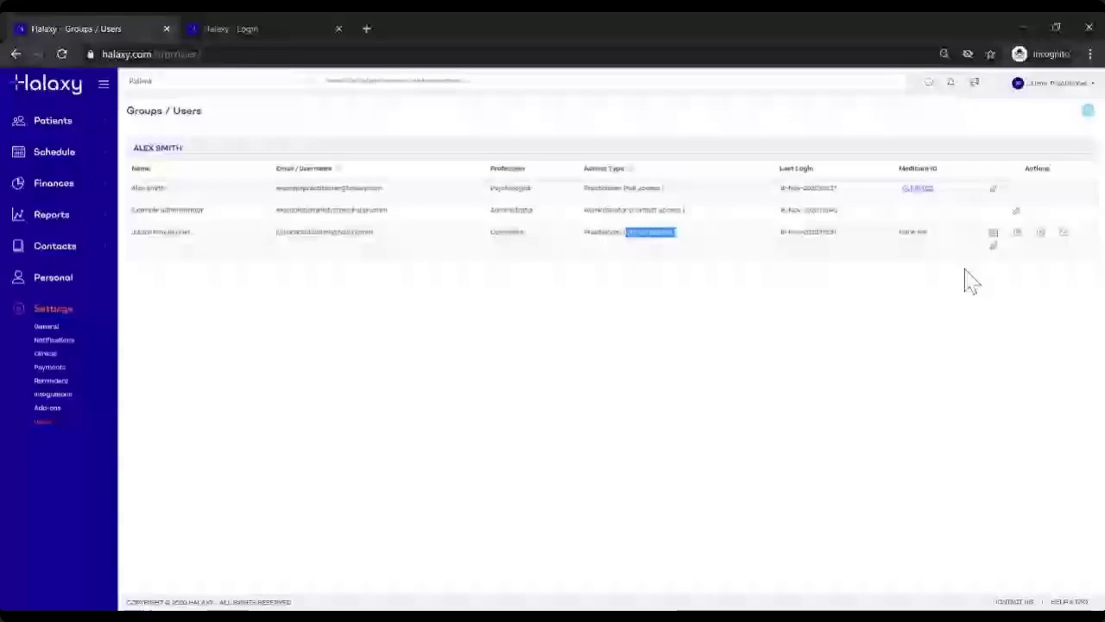
click(970, 280)
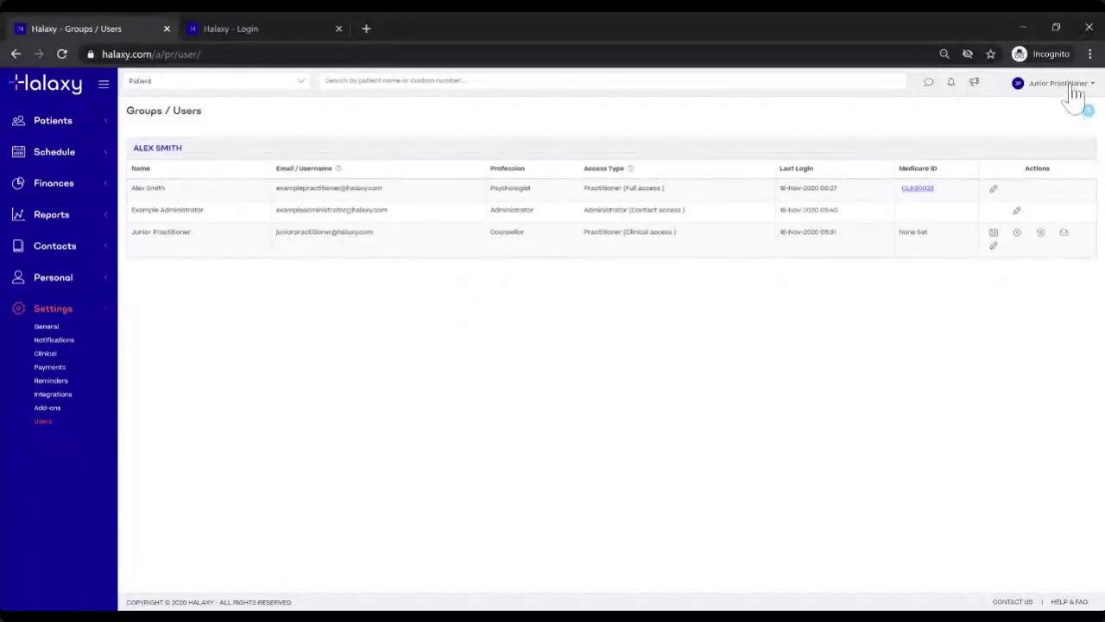
Step: Log out, sign back in with the saved practitioner credentials, and open Settings > Users
click(1073, 89)
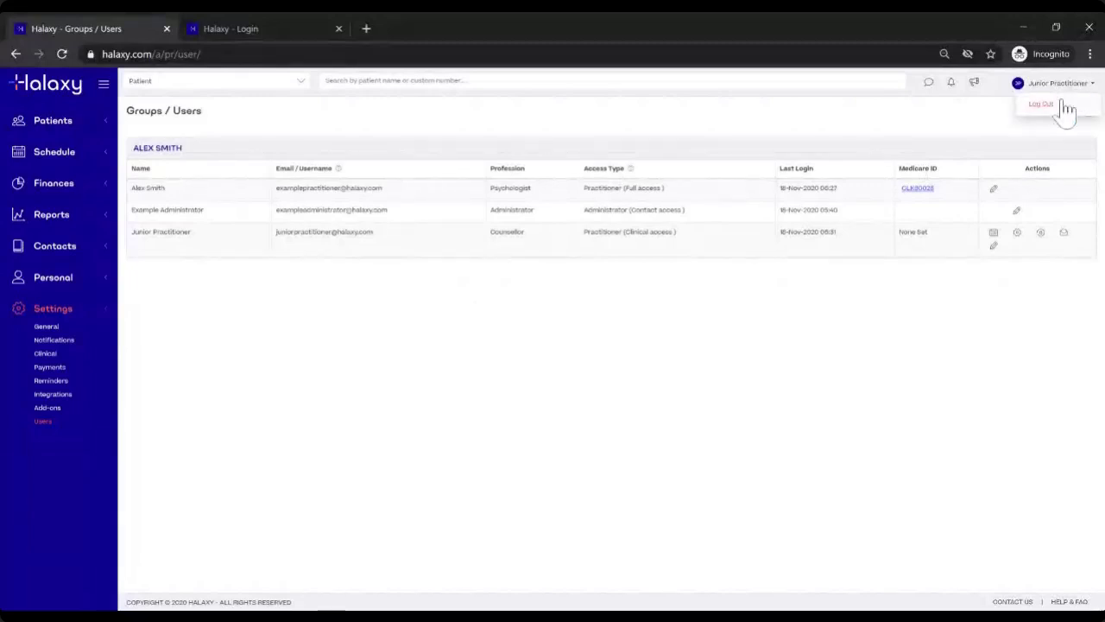
click(1067, 107)
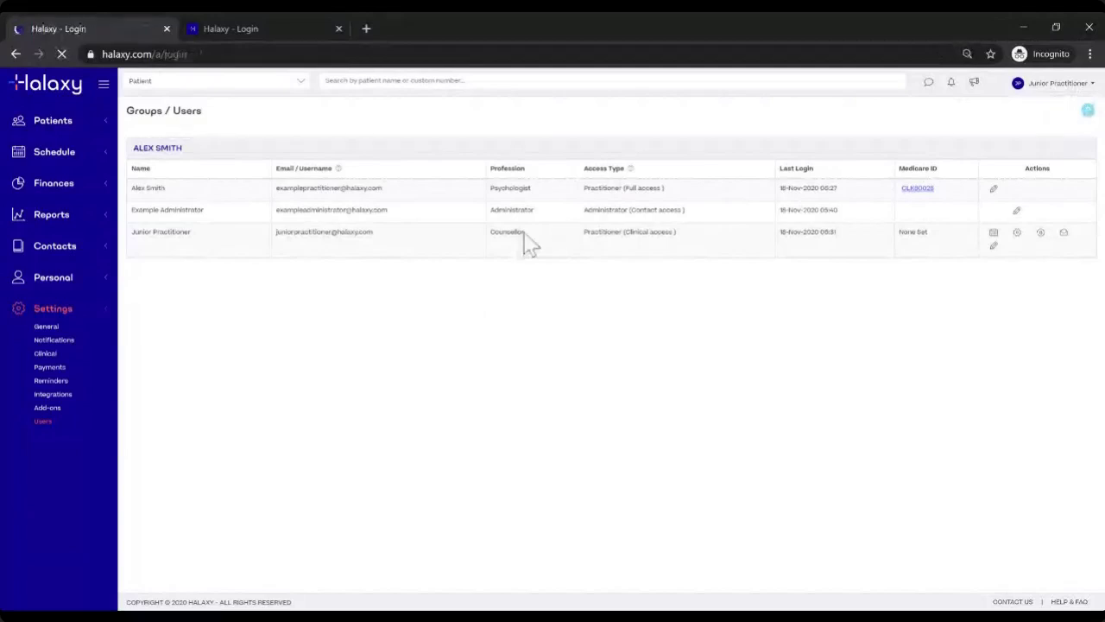
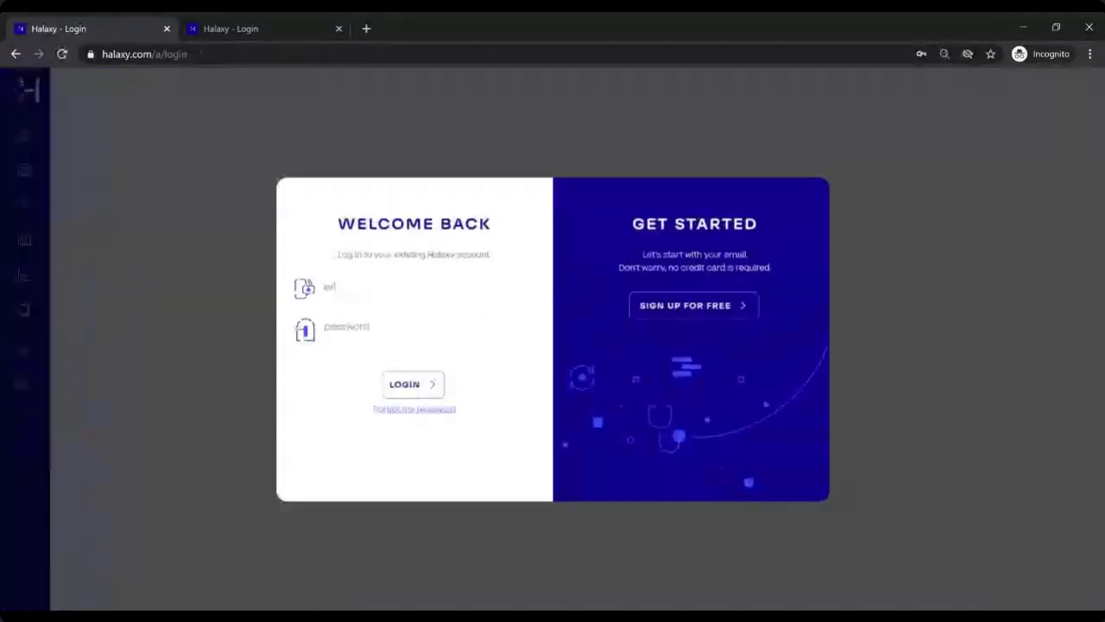
key(Down)
key(Return)
click(406, 386)
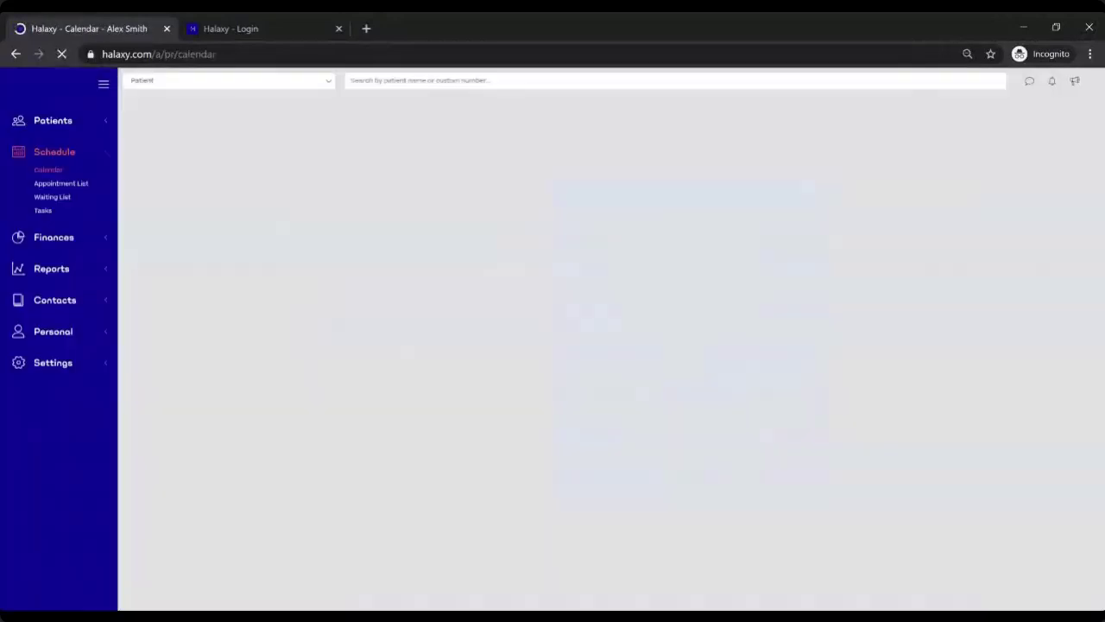
click(52, 366)
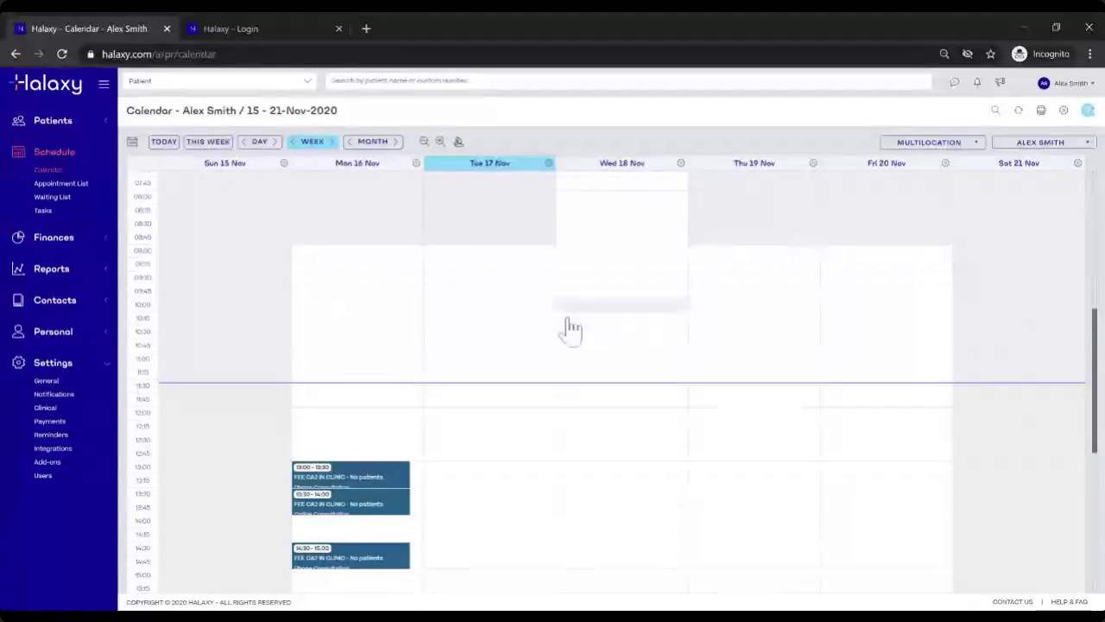
click(42, 476)
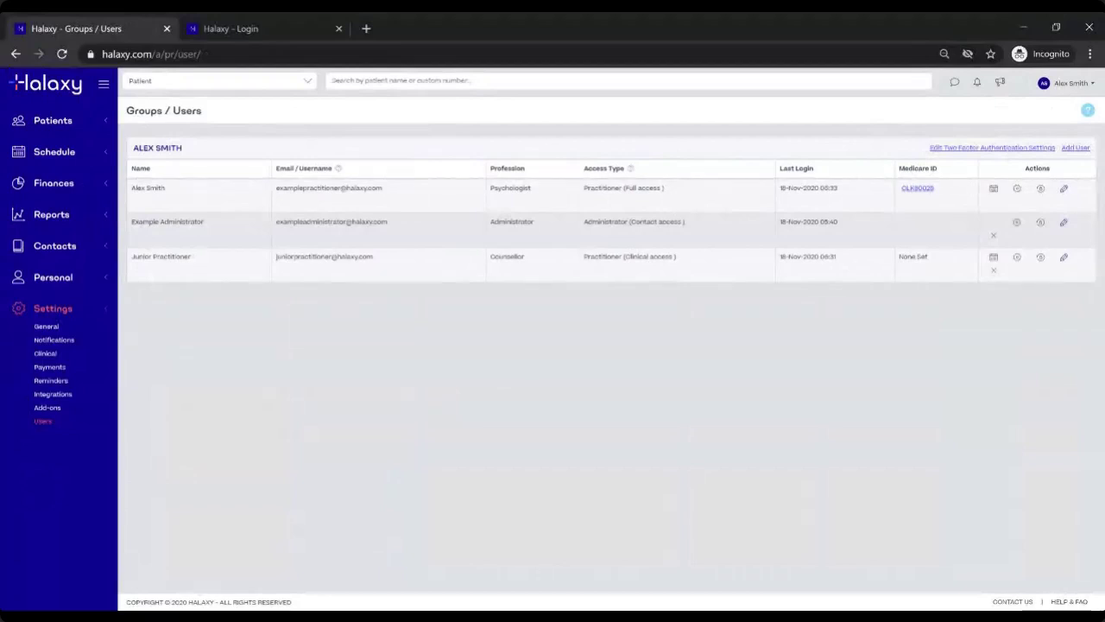
drag(583, 188, 690, 186)
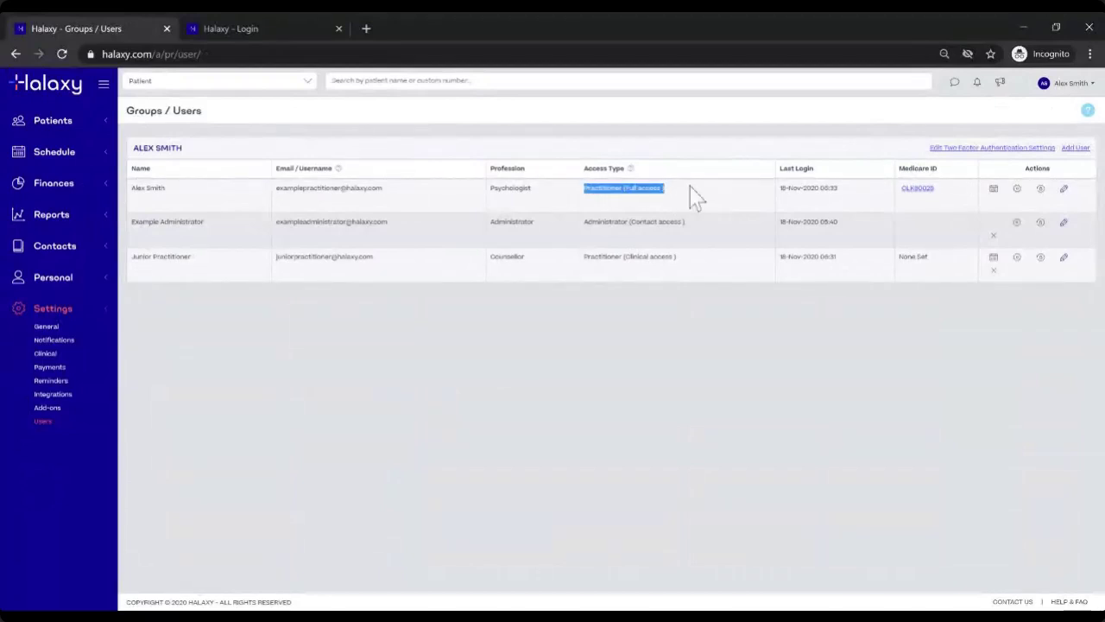
click(584, 257)
drag(623, 257, 679, 258)
click(739, 338)
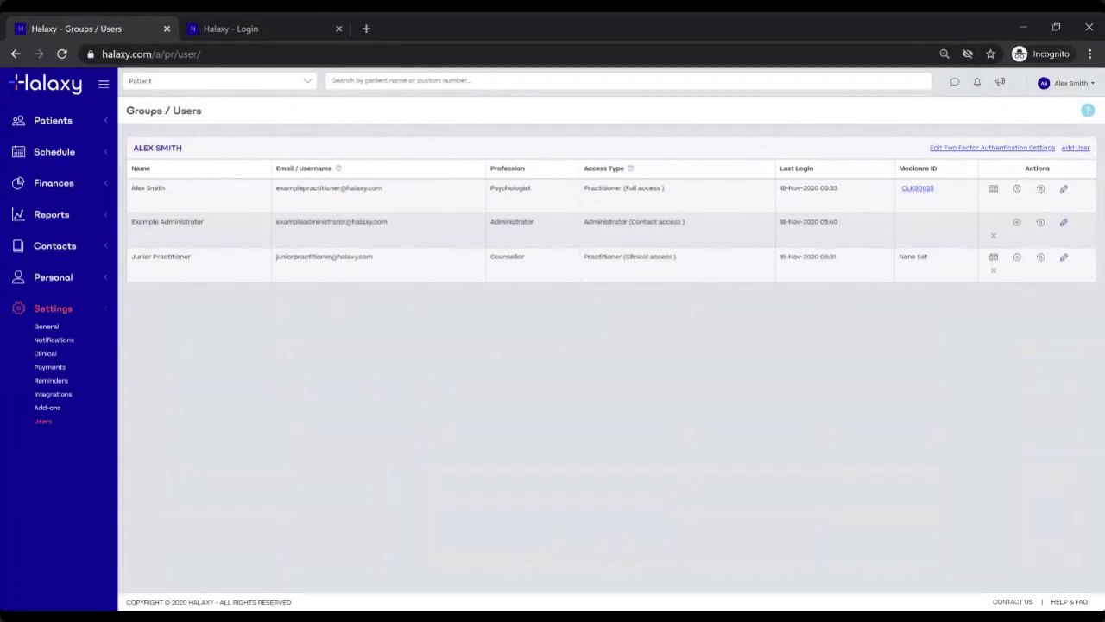
drag(623, 188, 732, 192)
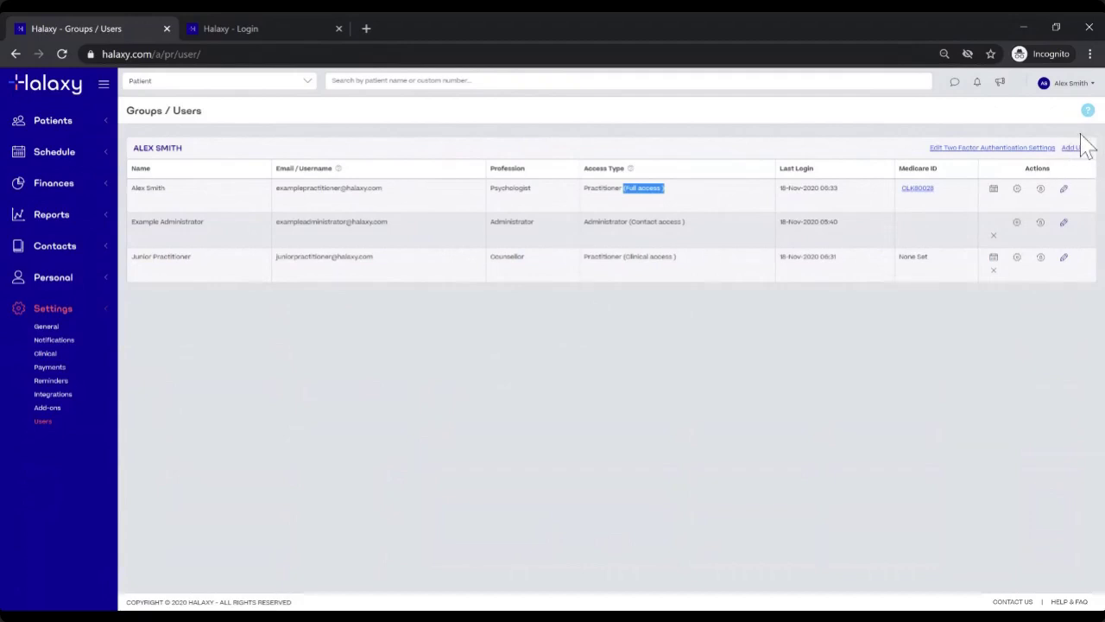
click(691, 298)
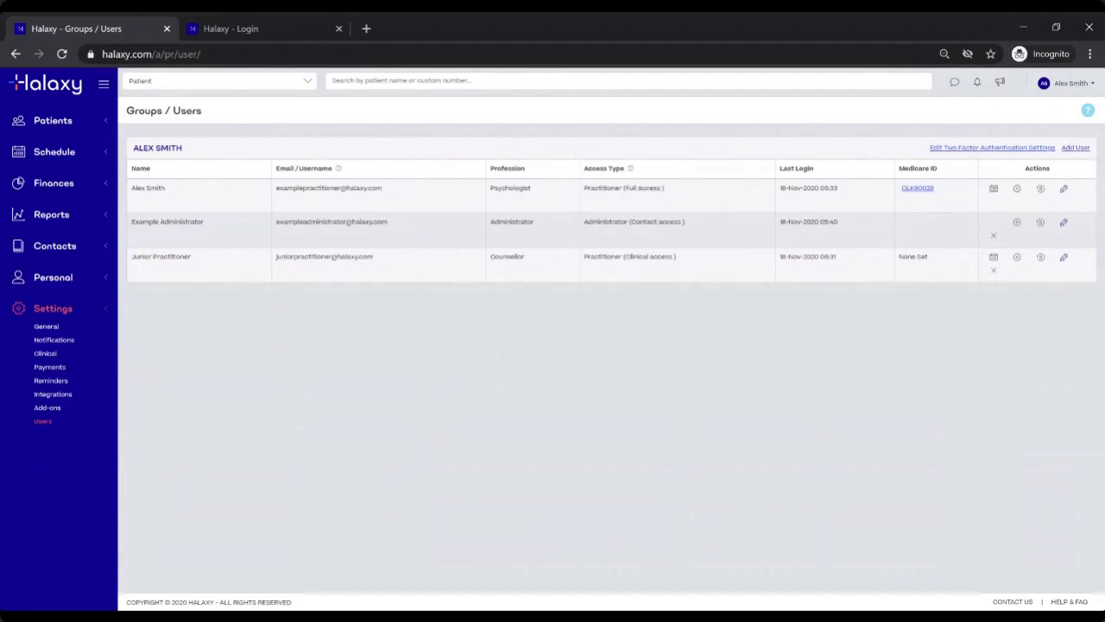
drag(620, 256, 694, 257)
click(701, 267)
Step: Open the New User form and cancel it without saving
click(1076, 151)
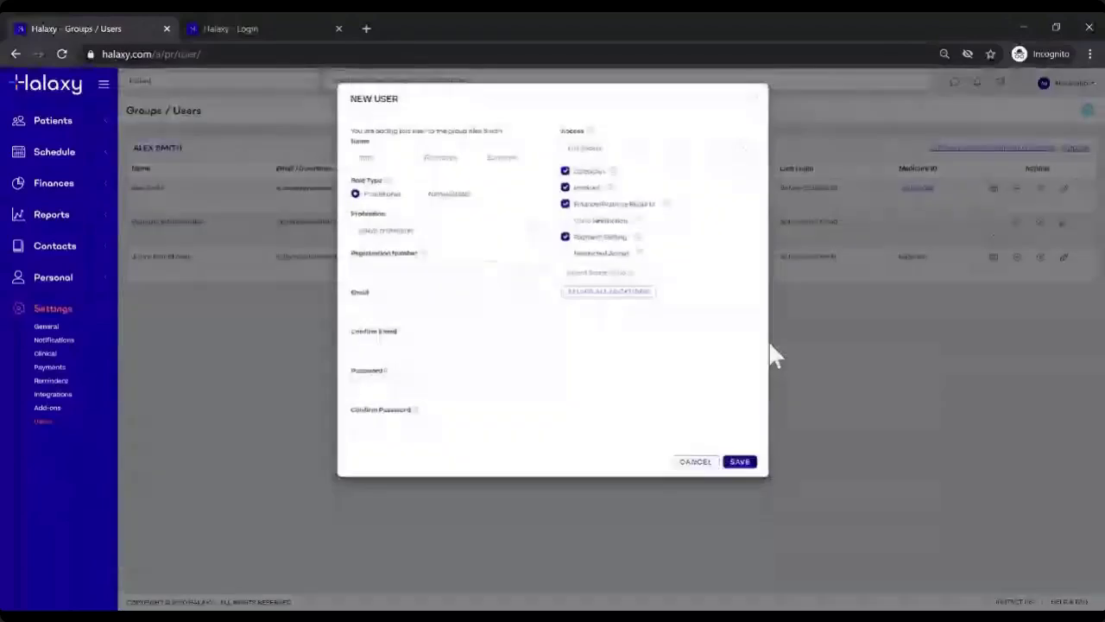
click(773, 354)
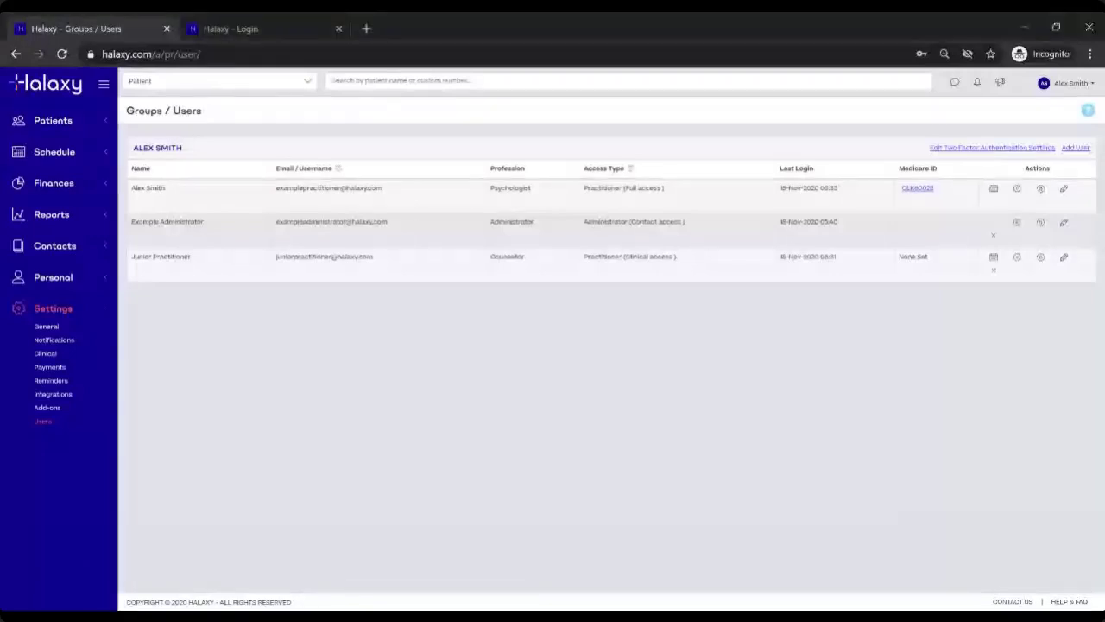
Step: Edit the Junior Practitioner and compare Full, Clinical, Own records/contact and Personal access levels
click(1063, 259)
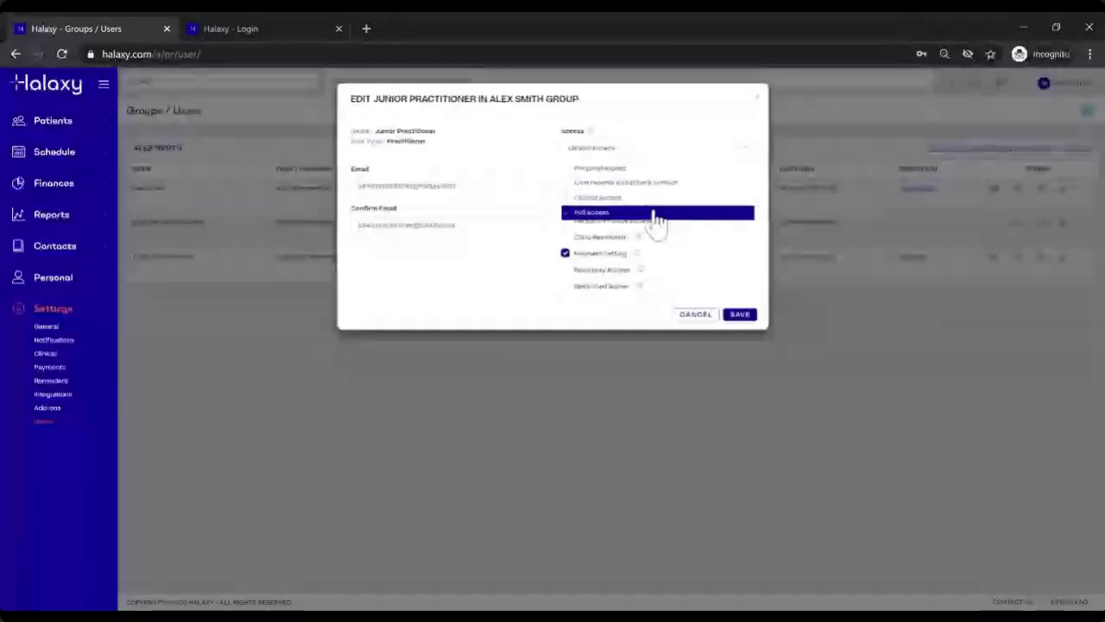
click(596, 211)
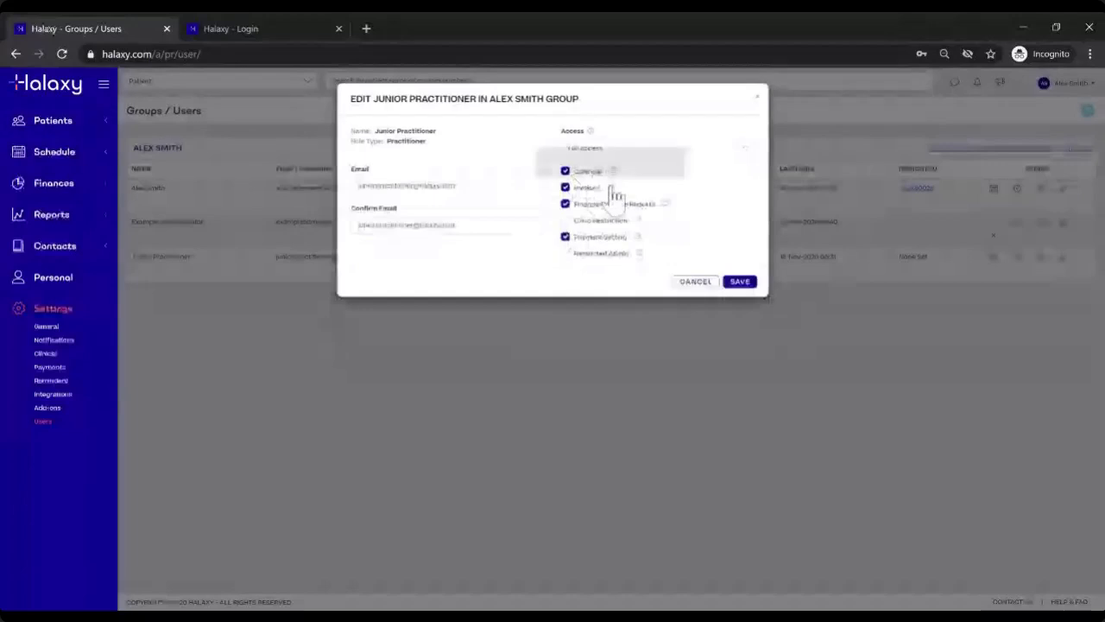
click(617, 155)
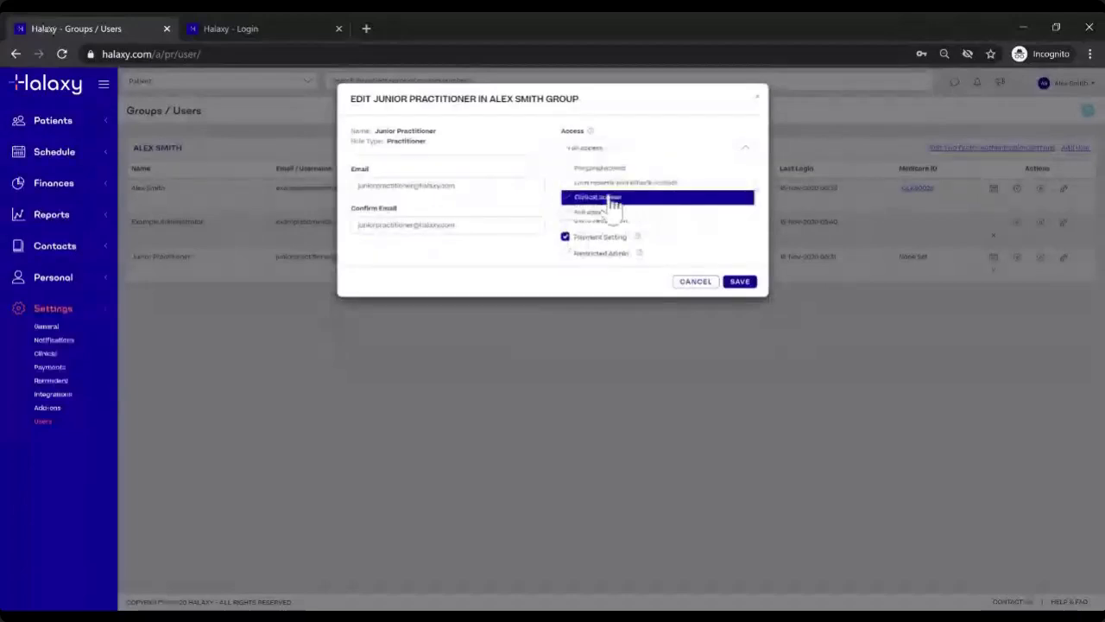
click(610, 198)
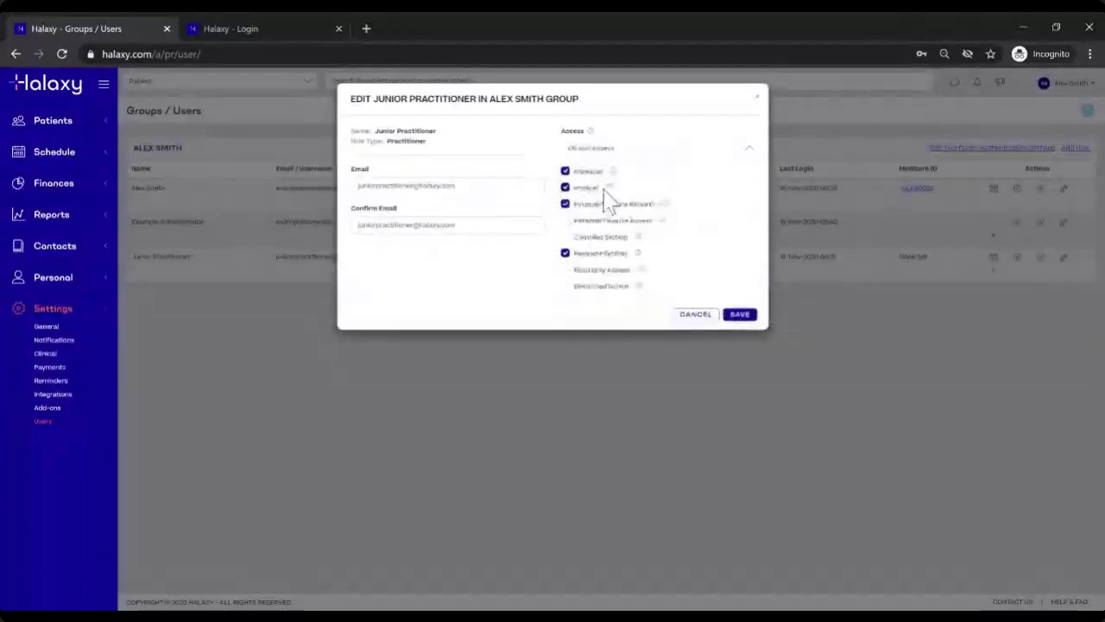
click(647, 157)
click(633, 194)
click(663, 158)
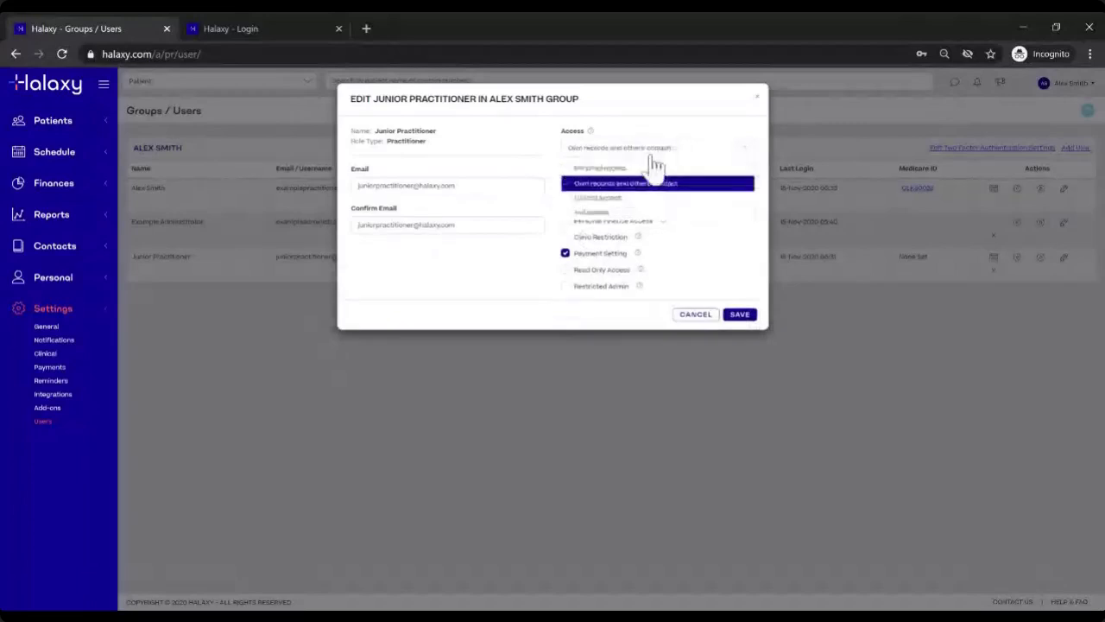
click(620, 170)
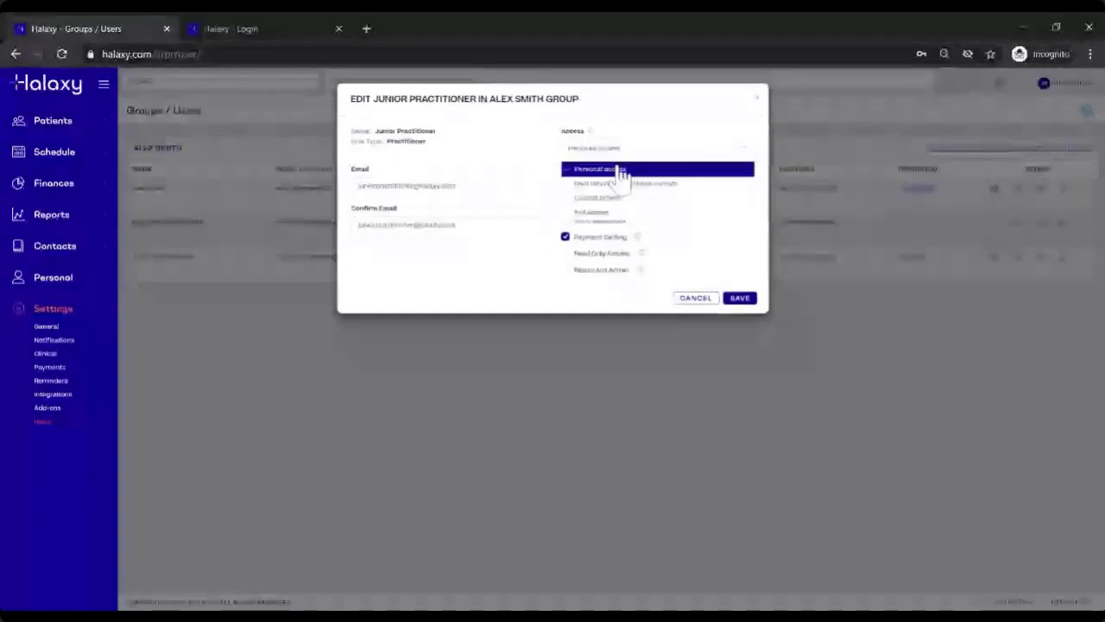
click(606, 210)
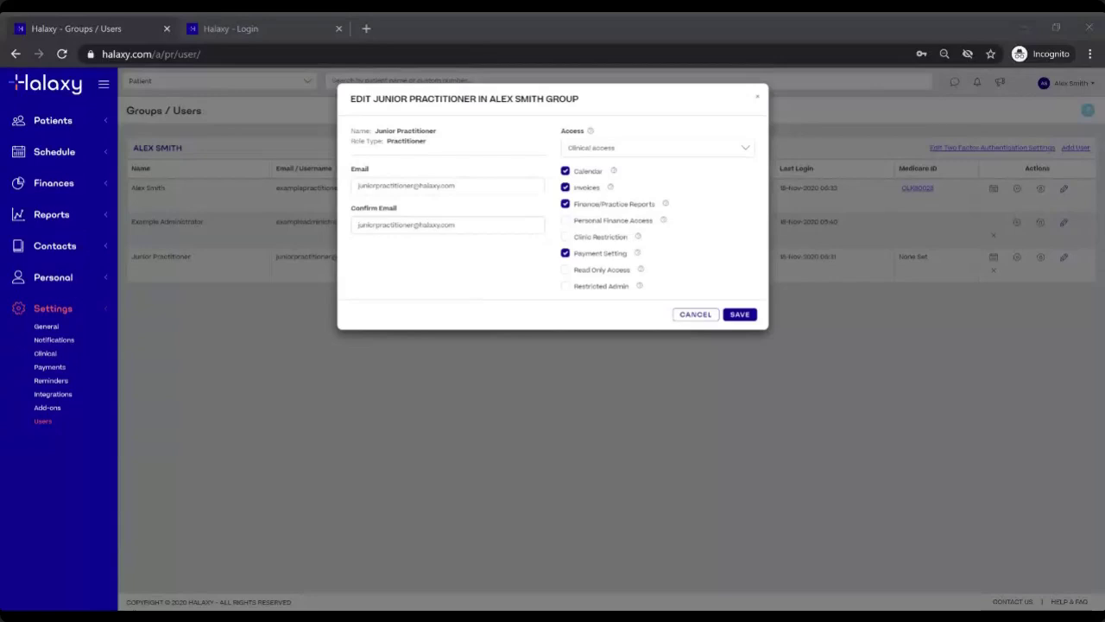
Step: Set the Junior Practitioner to Own records and others' contact access with Calendar unticked
click(604, 148)
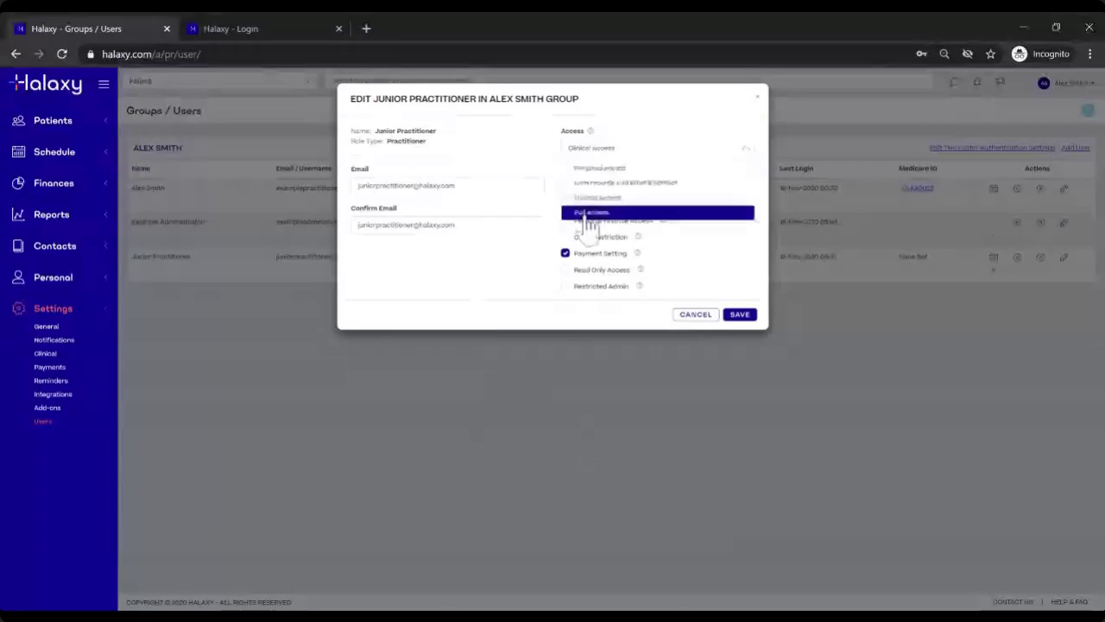
click(596, 212)
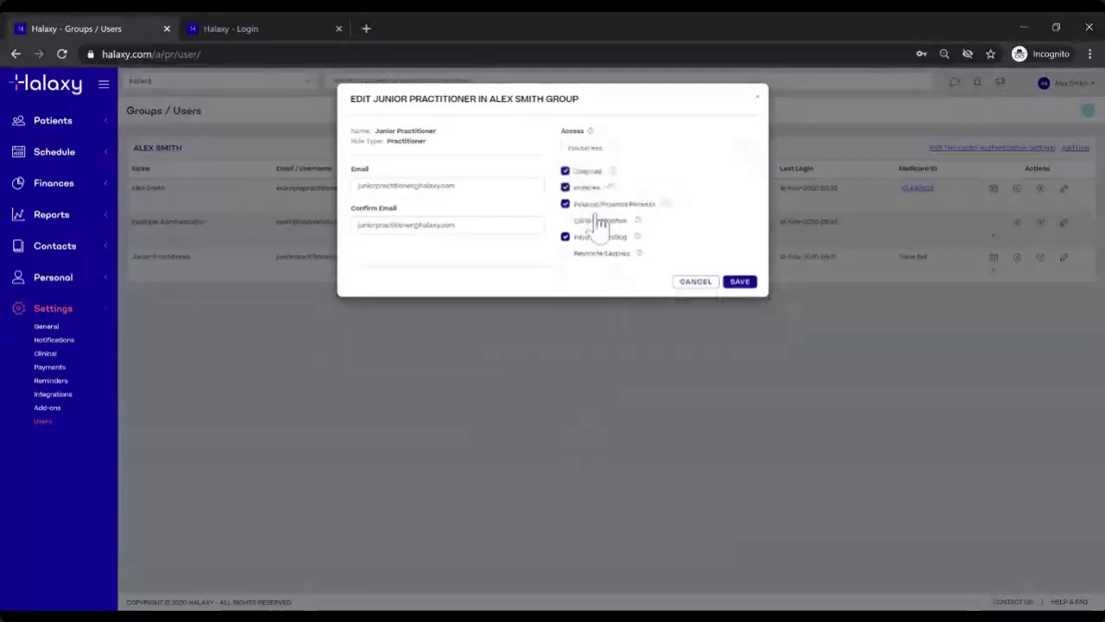
click(610, 156)
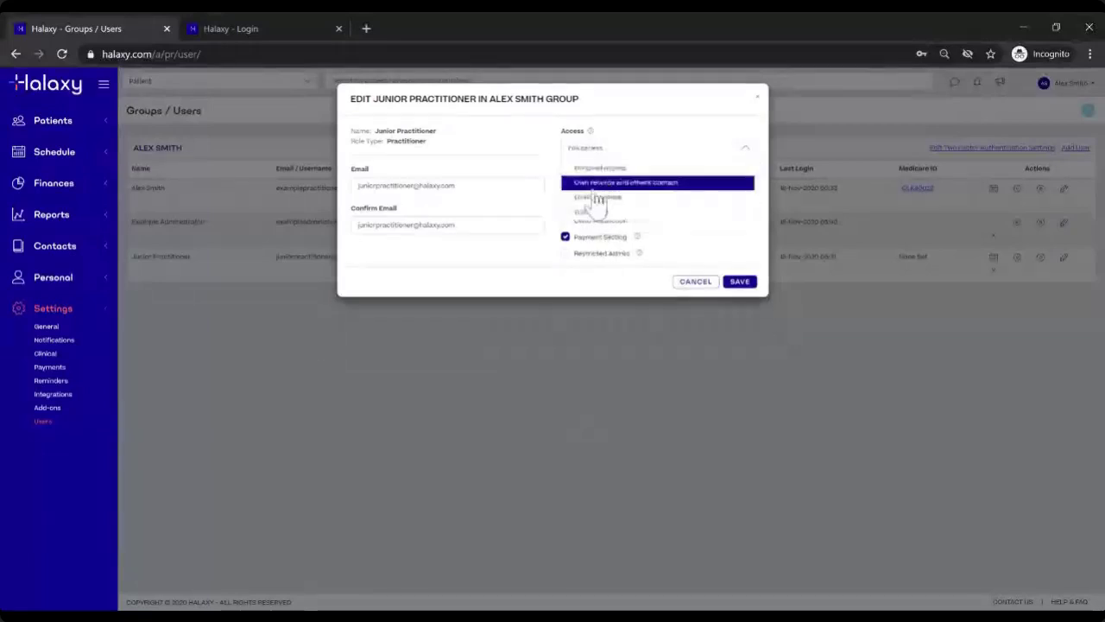
click(596, 183)
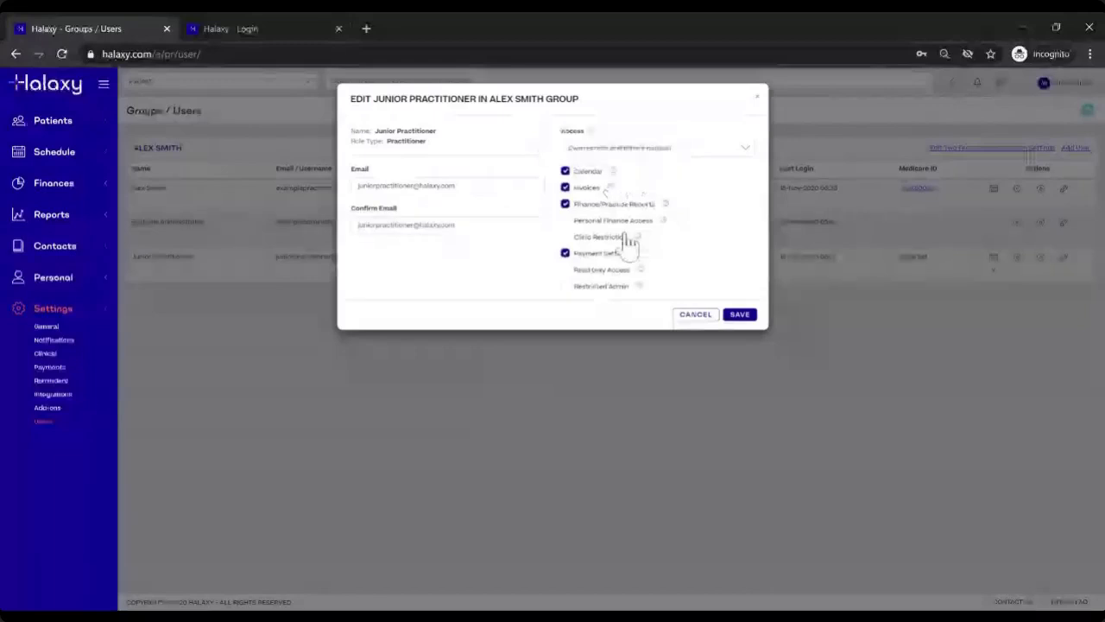
click(605, 175)
mouse_move(618, 175)
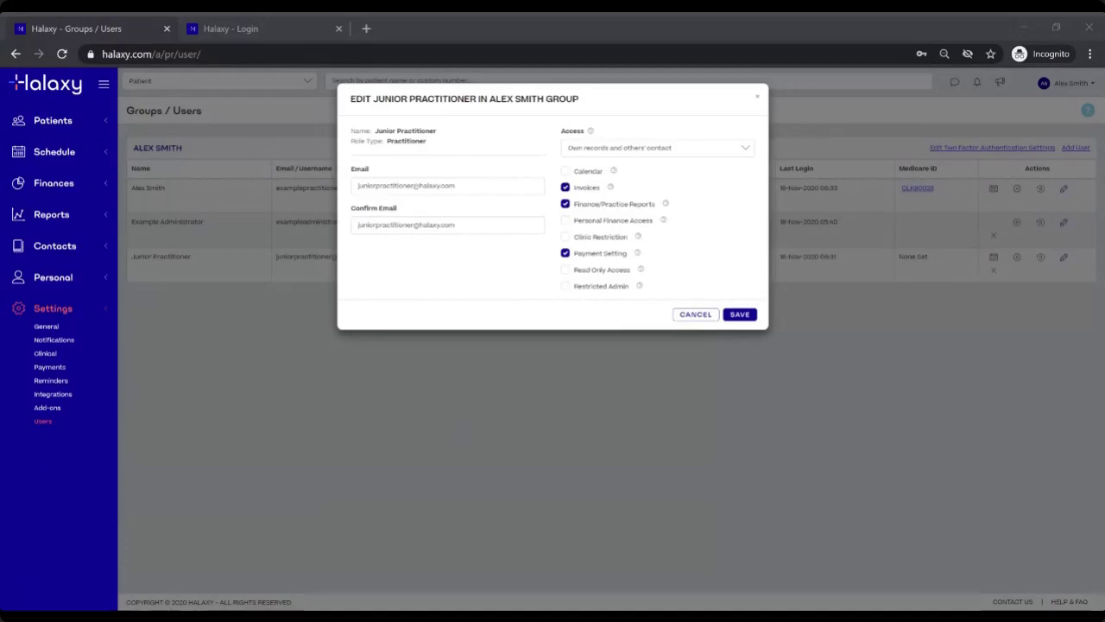
Step: Untick Invoices and Finance/Practice Reports, tick Clinic Restriction, and save the Junior Practitioner
click(566, 187)
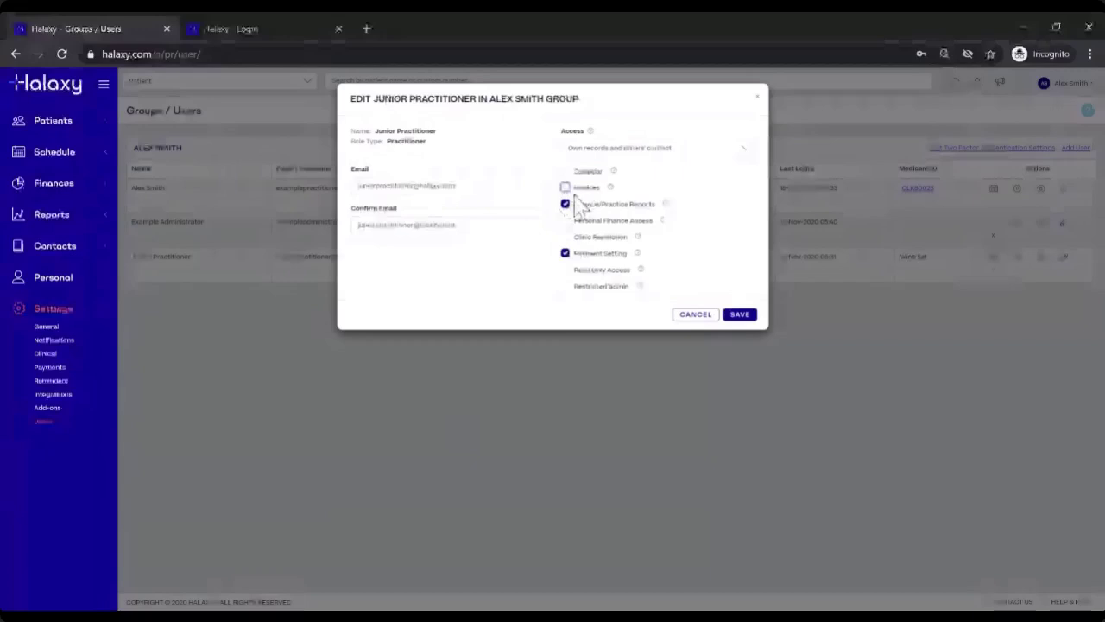
click(566, 203)
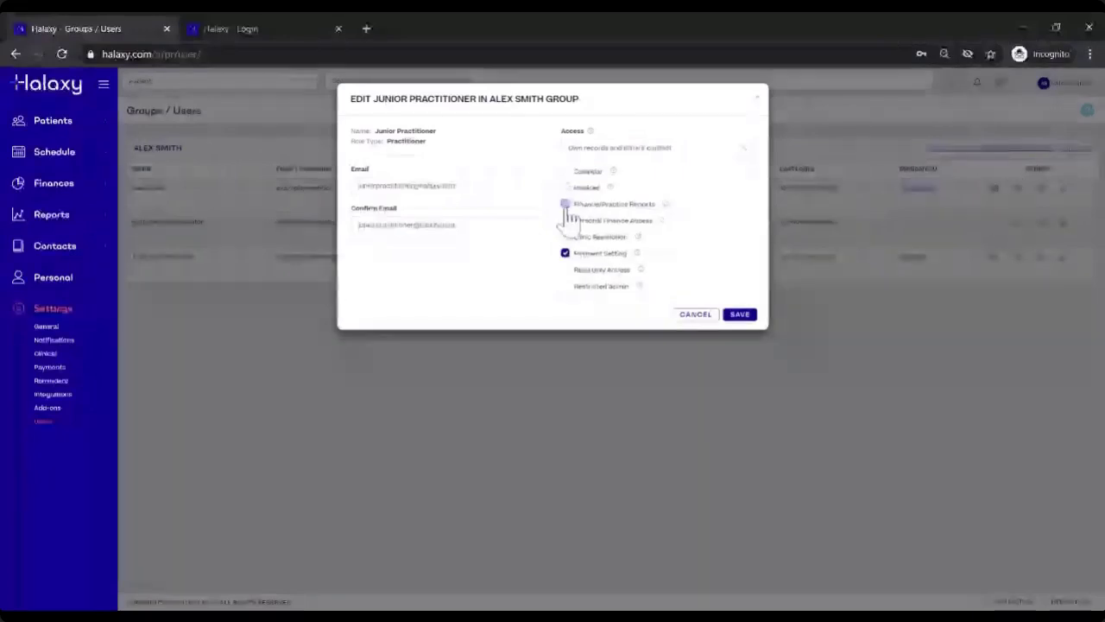
mouse_move(641, 255)
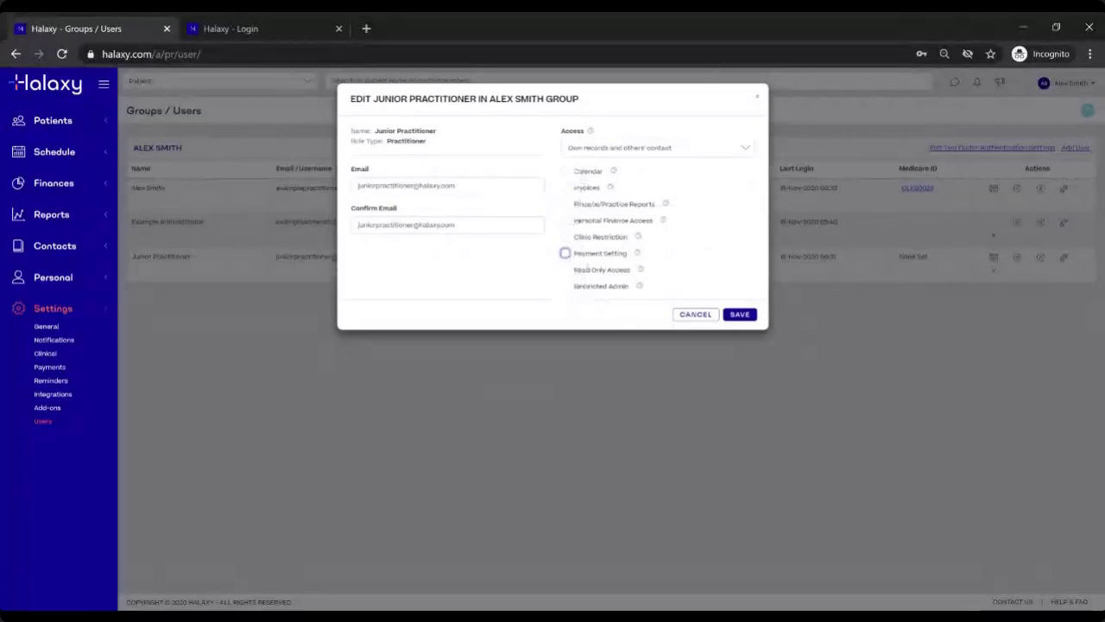
click(566, 237)
mouse_move(636, 240)
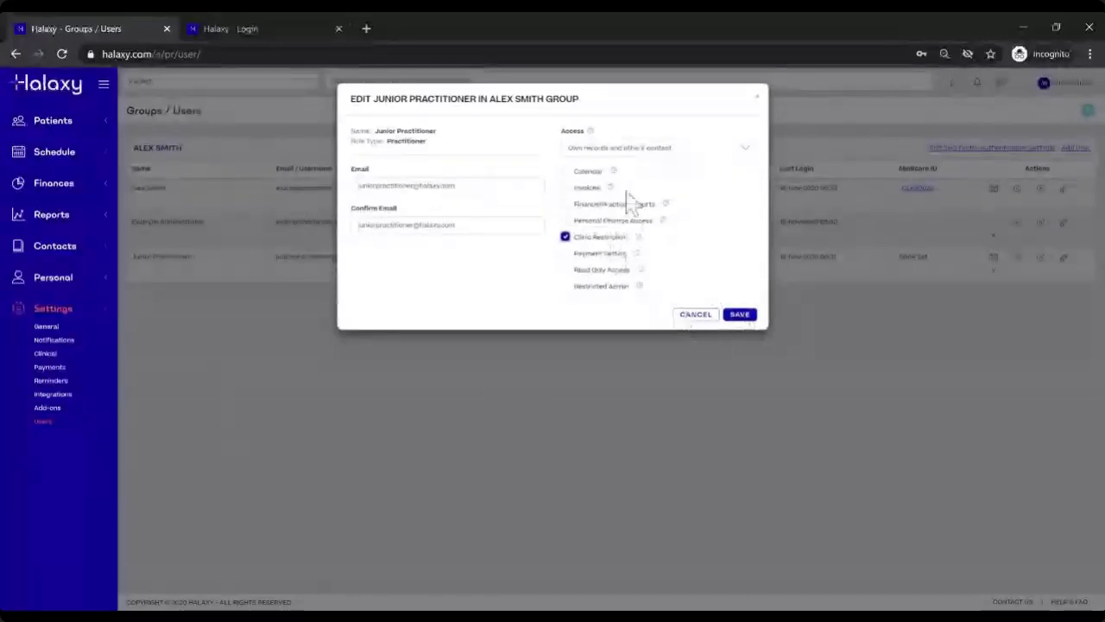
click(740, 316)
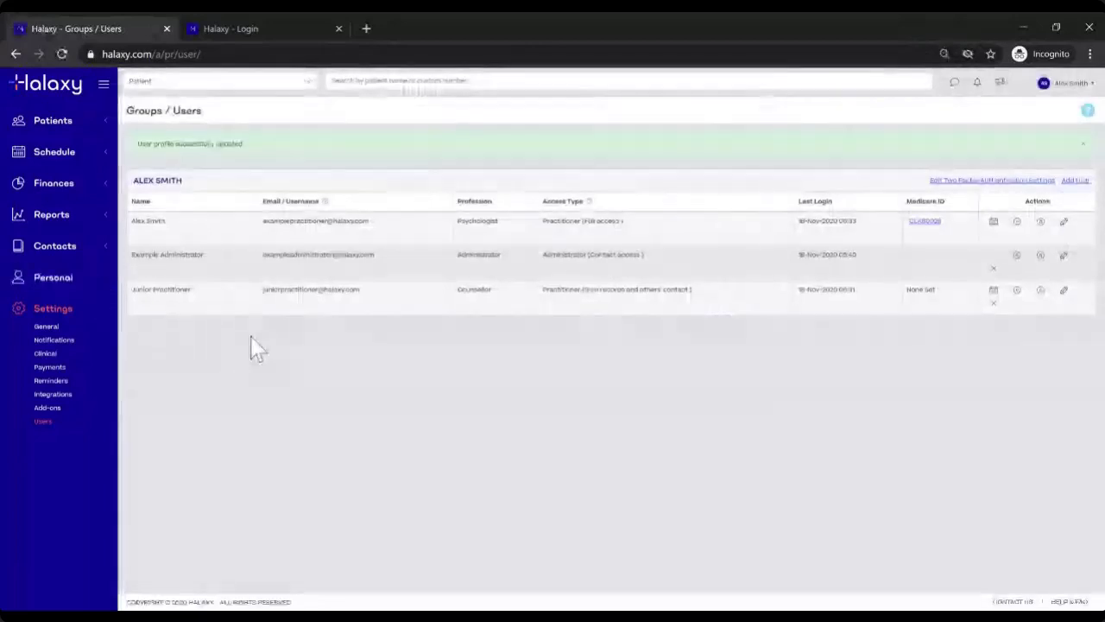
click(37, 280)
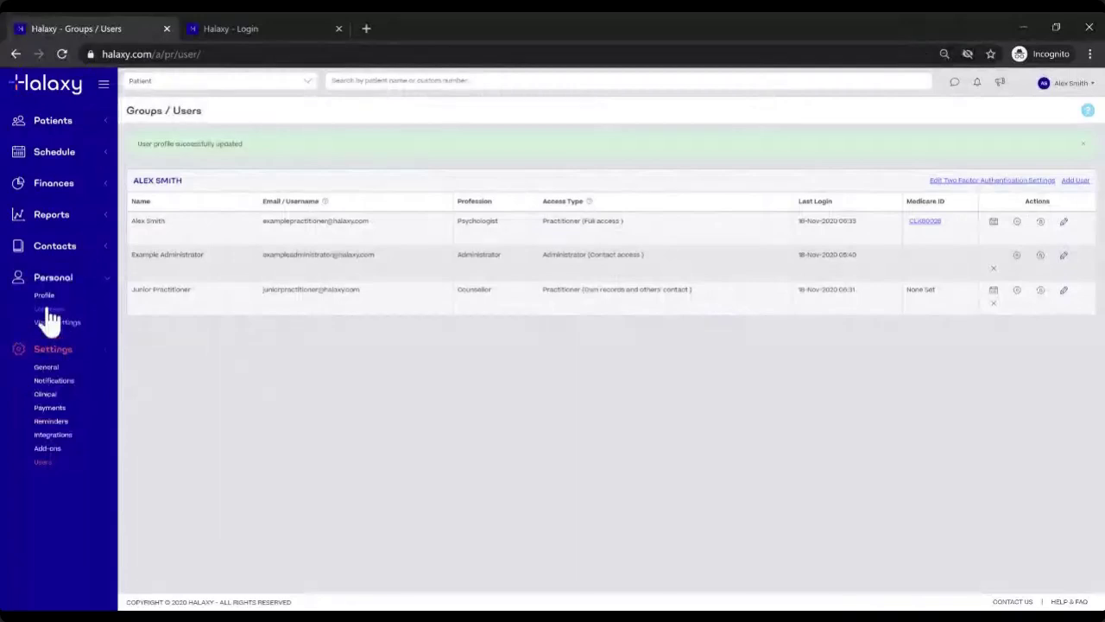
Step: Add practice location LOCATION 2 with city Melbourne and region VIC (Victoria)
click(49, 308)
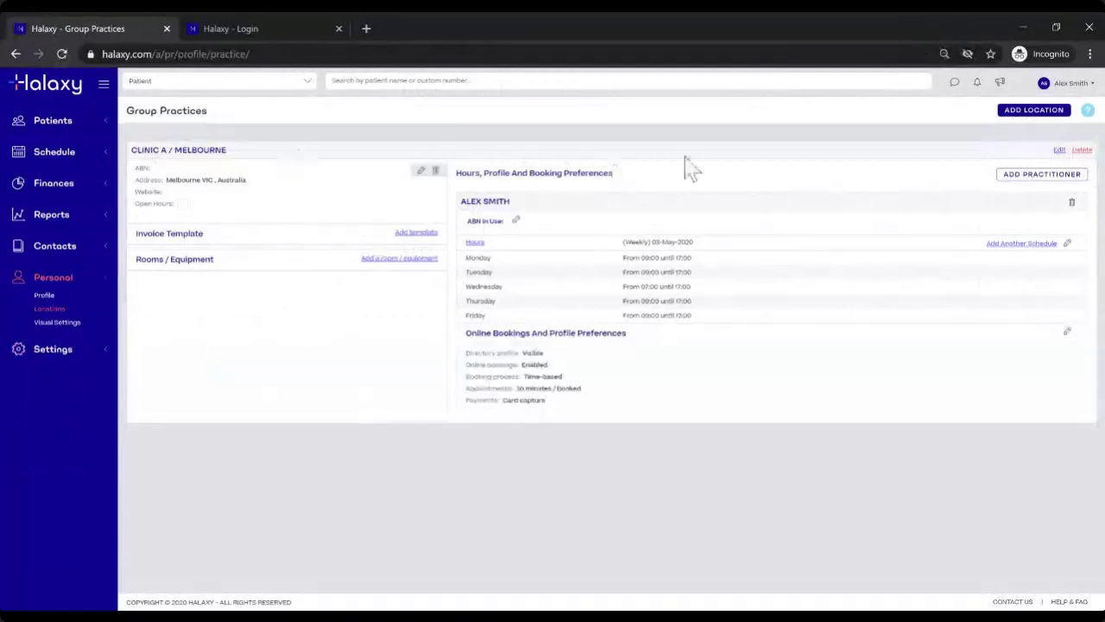
click(1018, 118)
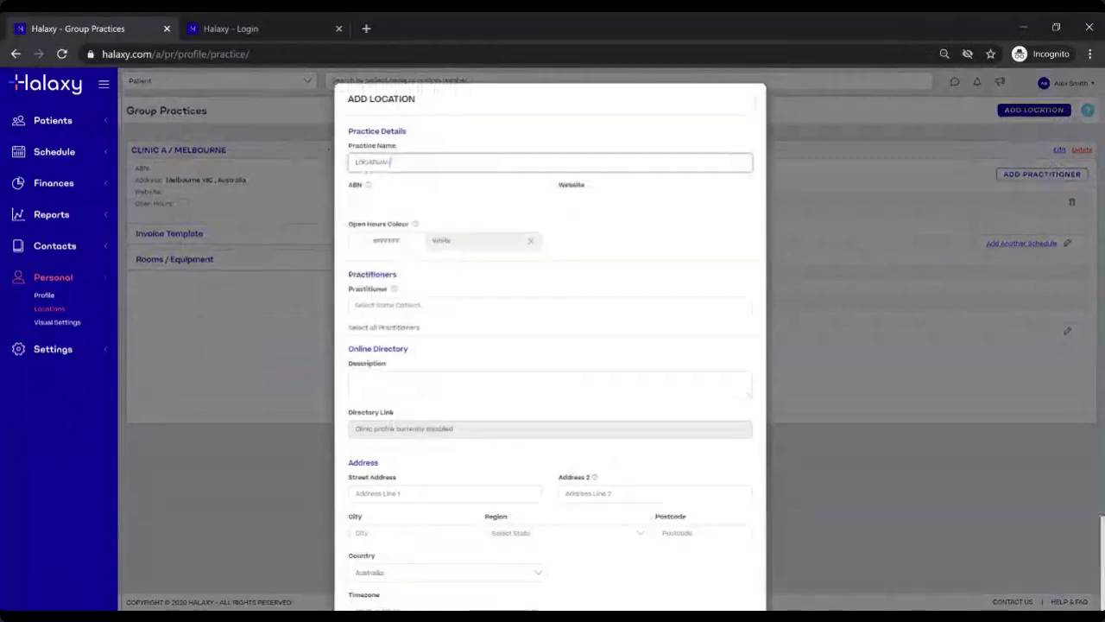
click(417, 533)
text(Melbourne)
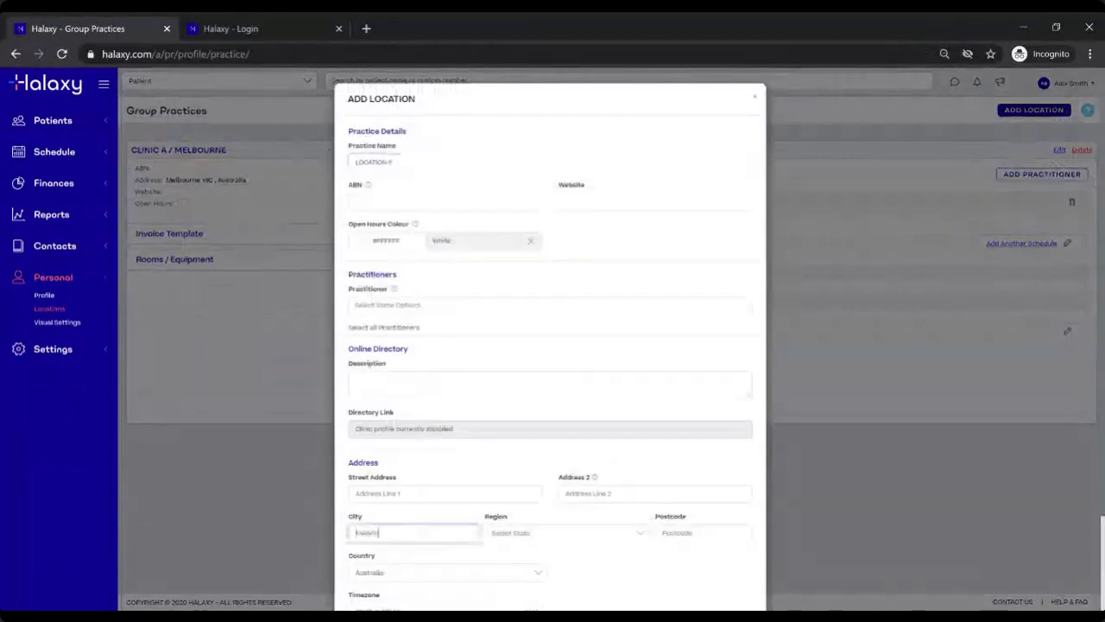
click(498, 536)
text(vic)
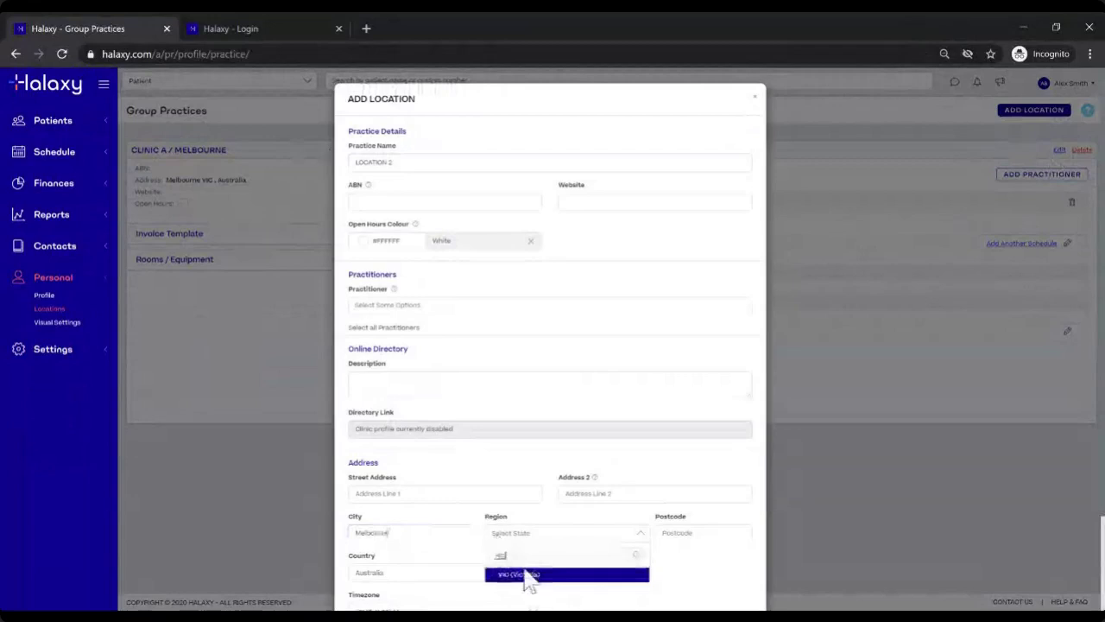
click(524, 575)
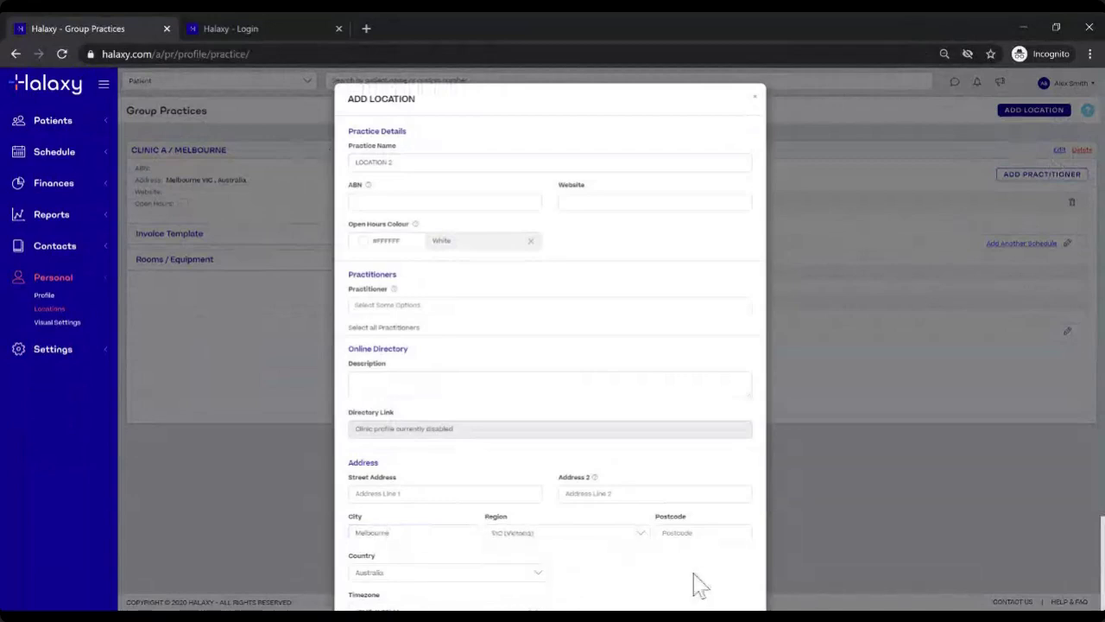
drag(731, 481, 738, 244)
scroll(741, 259, down, 1)
click(738, 259)
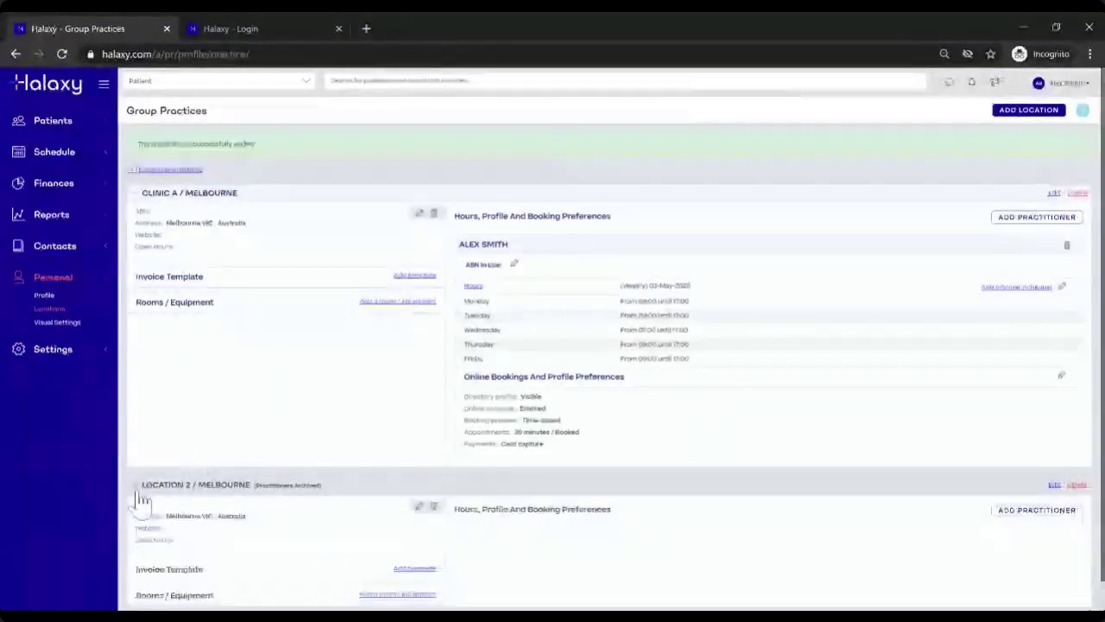
Step: Add a practitioner to the Location 2 / Melbourne location
scroll(333, 481, down, 1)
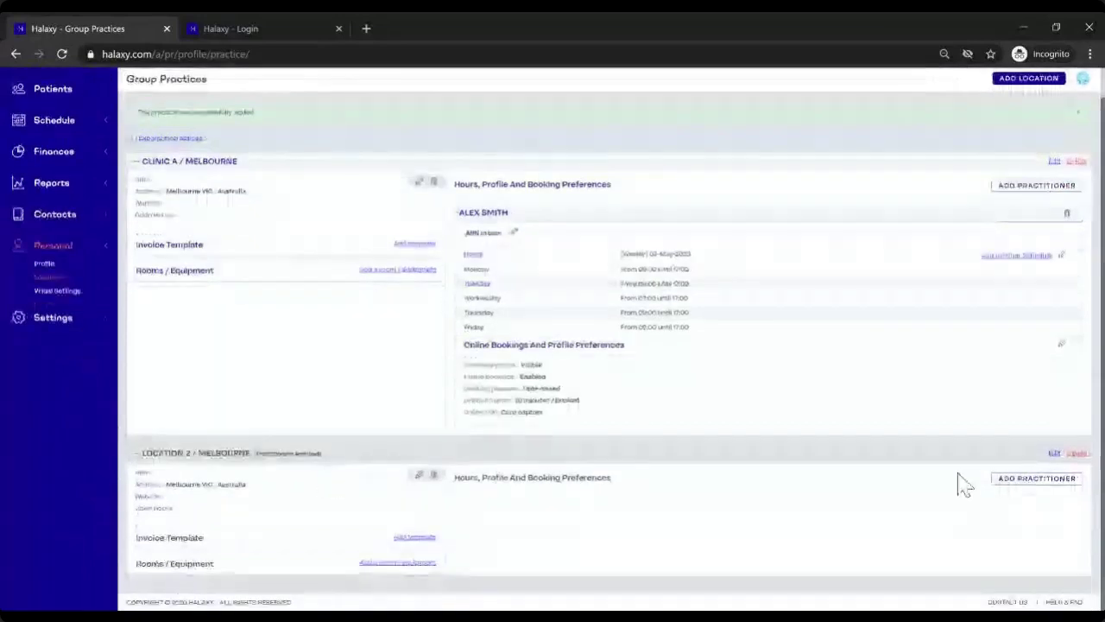
click(1043, 480)
click(488, 156)
click(506, 180)
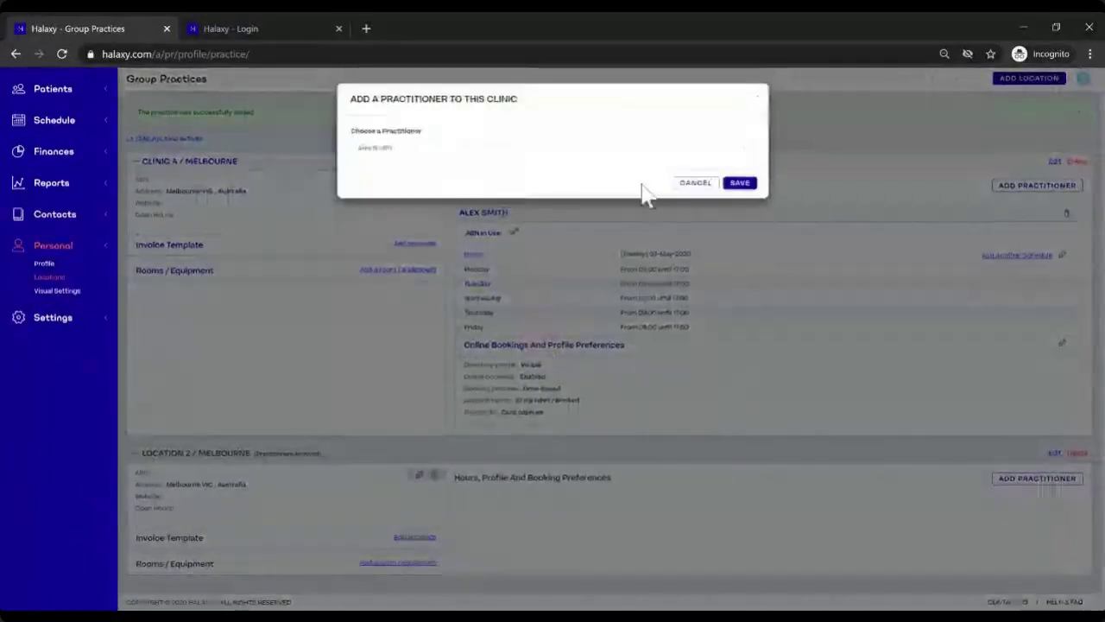
click(741, 183)
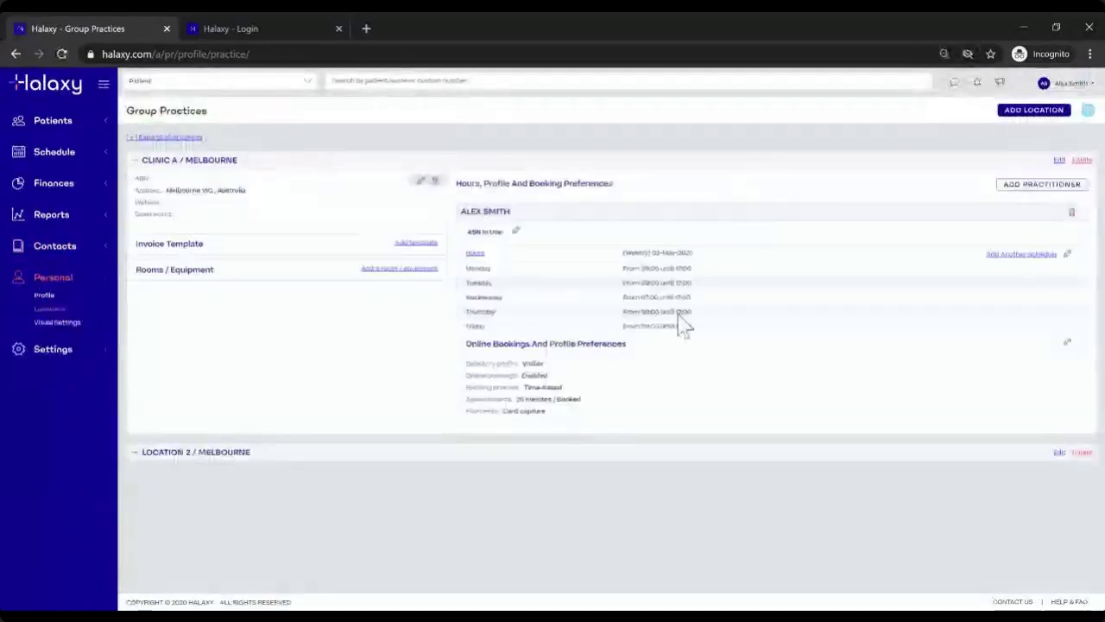
Step: Add Junior Practitioner to Clinic A and save it
click(1042, 188)
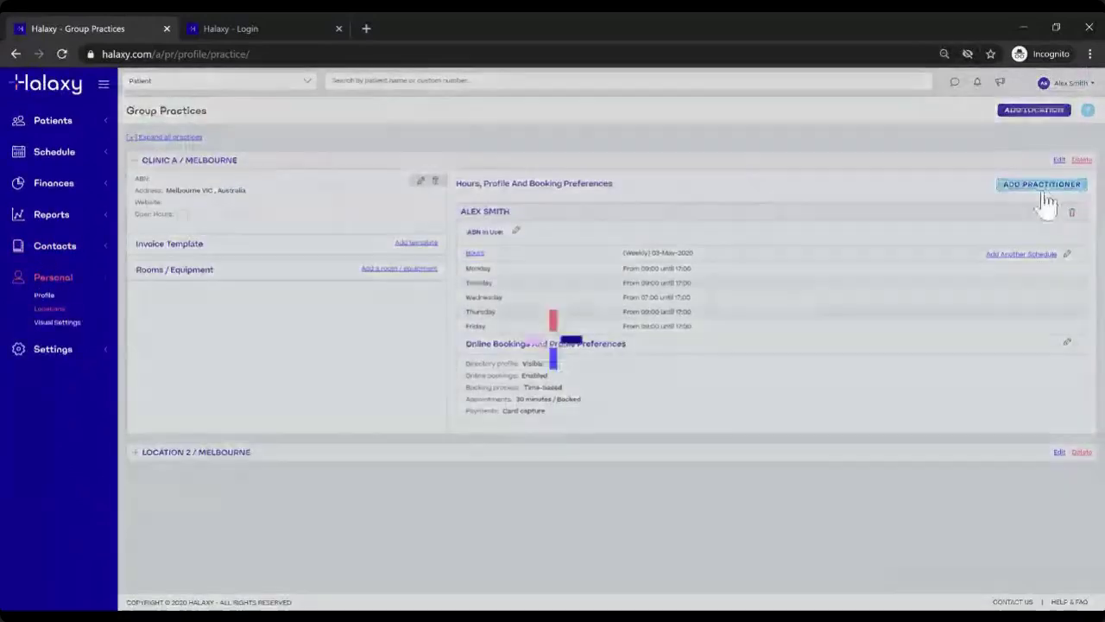
click(507, 150)
click(507, 183)
click(737, 184)
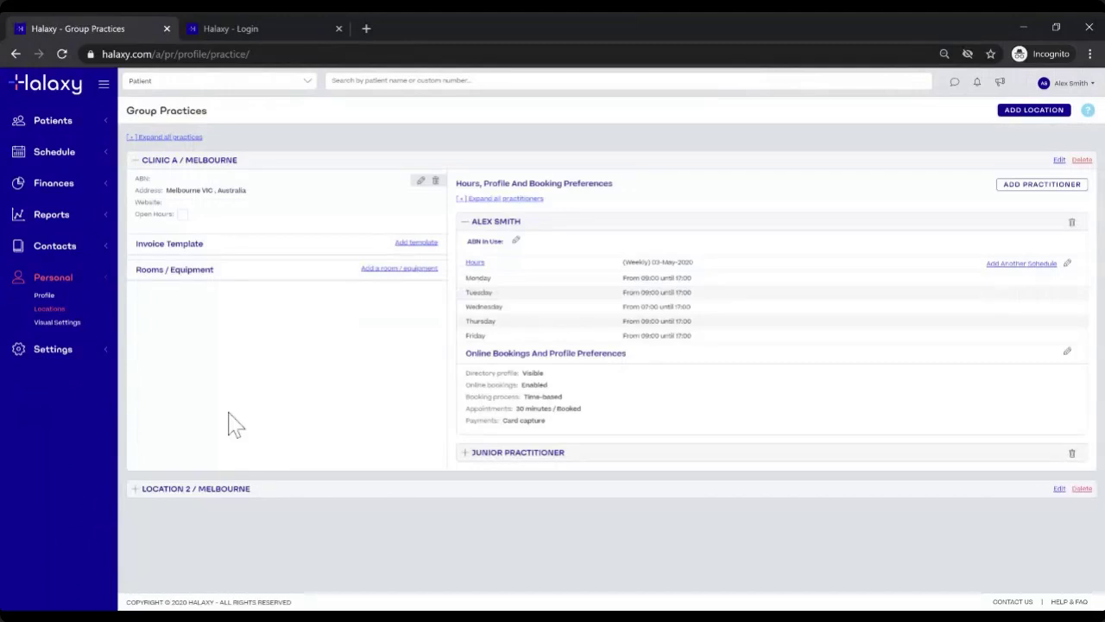
Step: Expand Location 2 / Melbourne to review its practitioners, then open the account menu to sign out
click(136, 488)
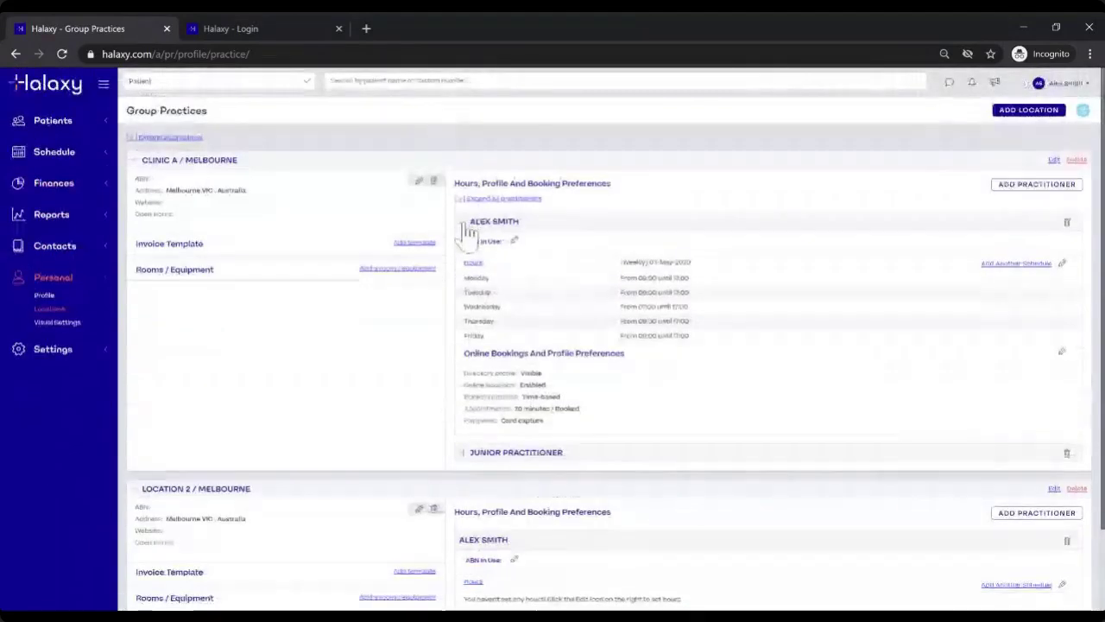
click(467, 231)
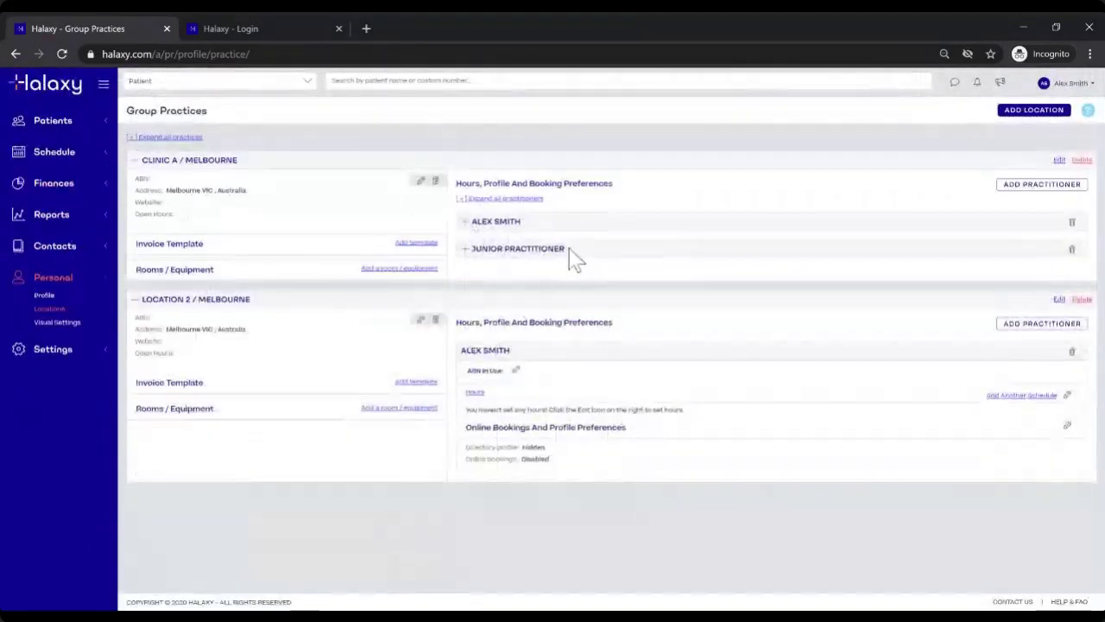
drag(573, 252, 496, 248)
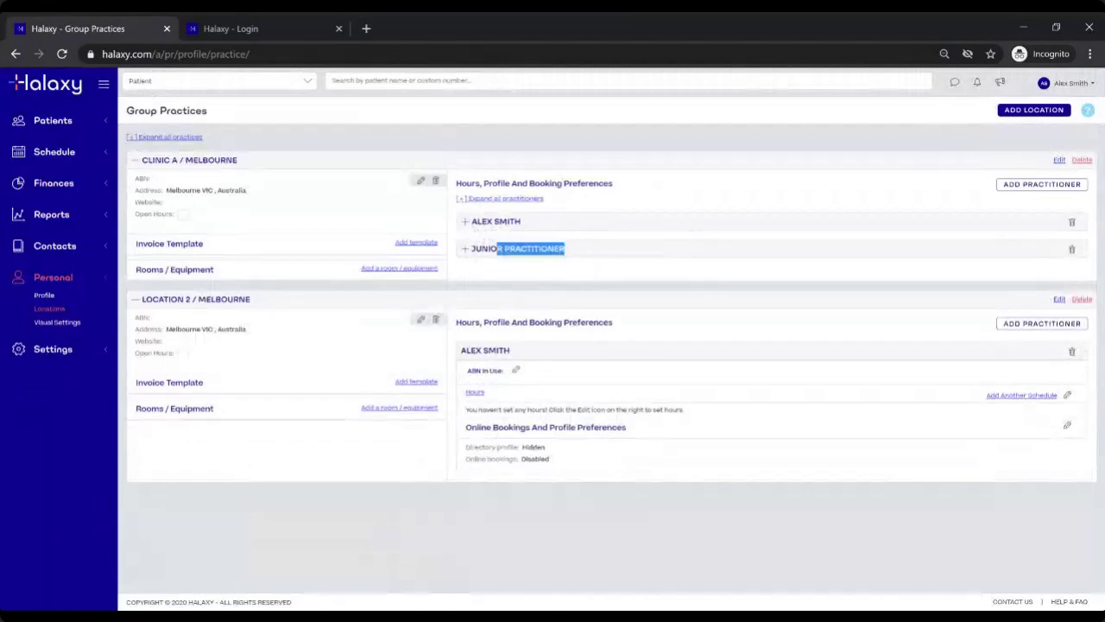
drag(464, 350, 536, 357)
click(536, 357)
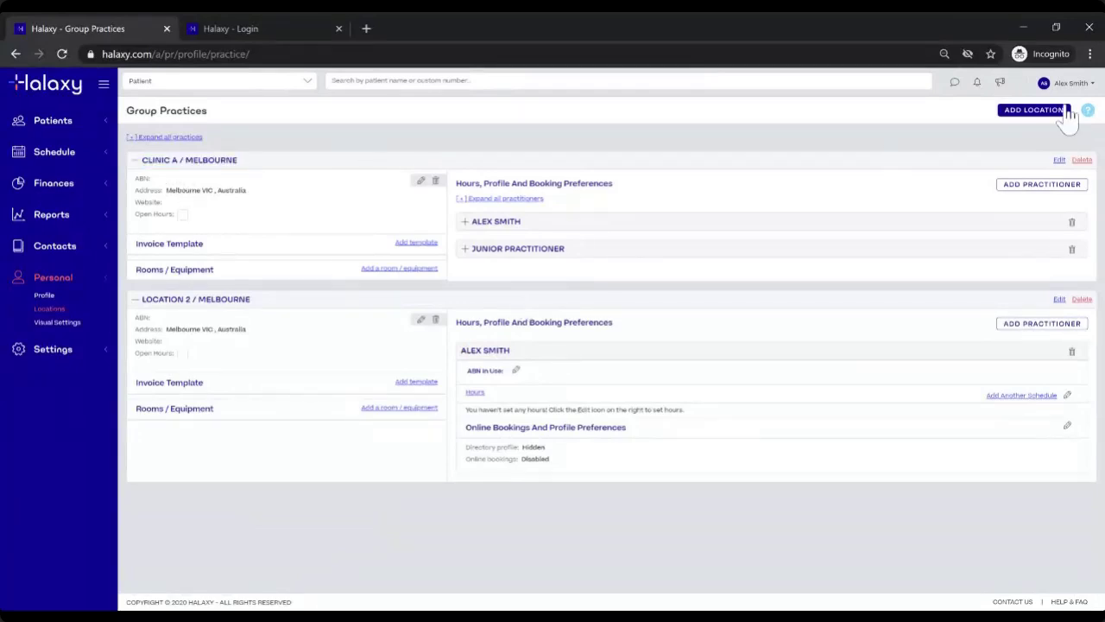
click(1084, 86)
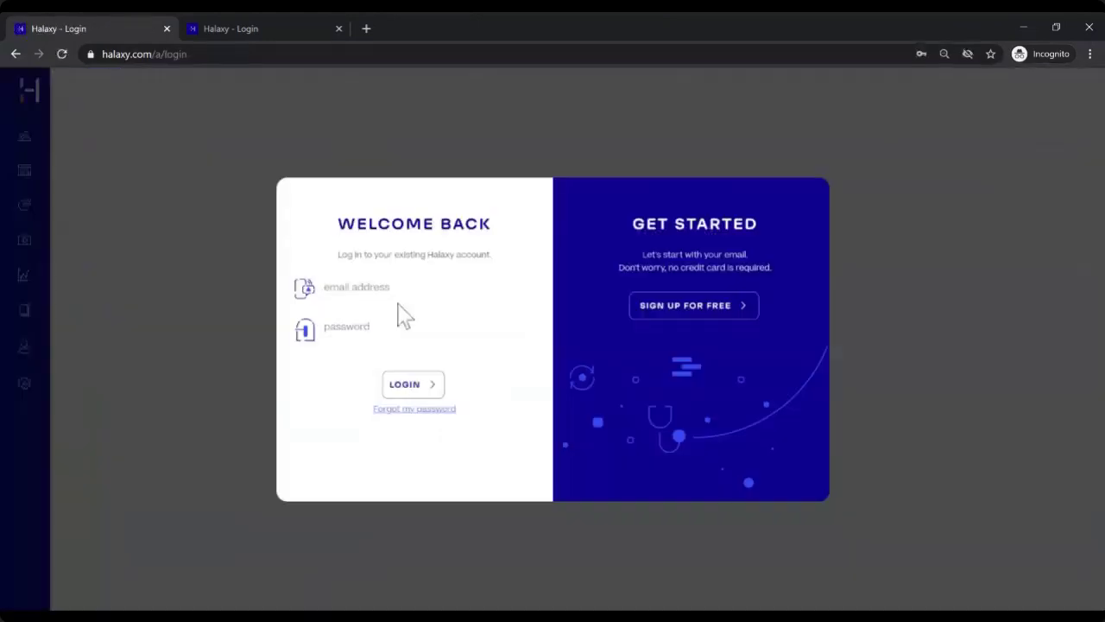
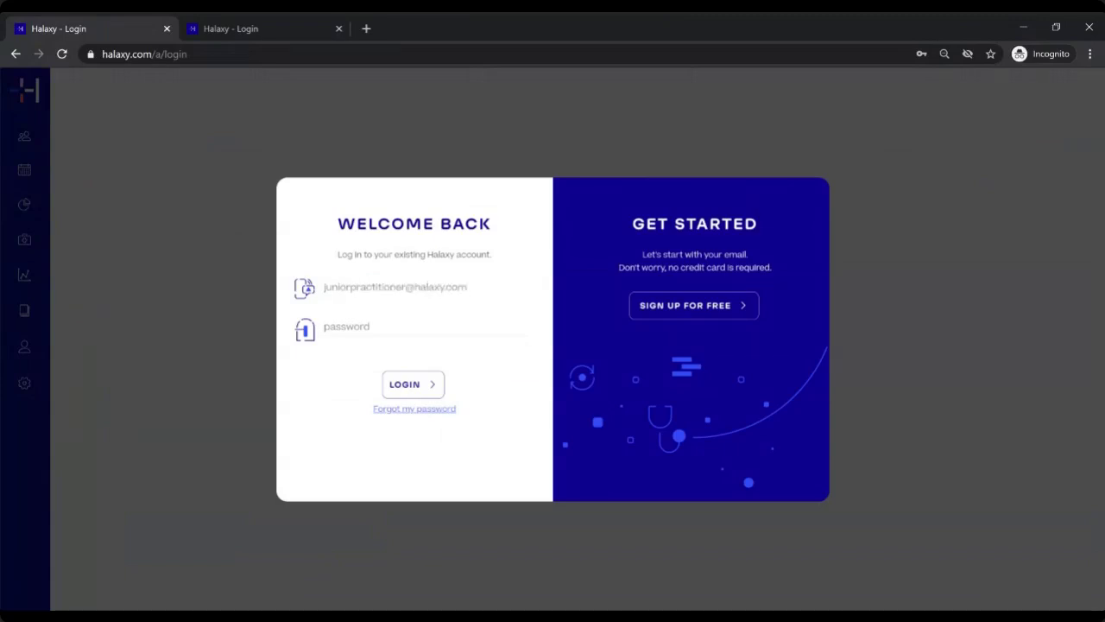
Step: Sign in with the junior practitioner's credentials, arriving on the Calendar page
text(p)
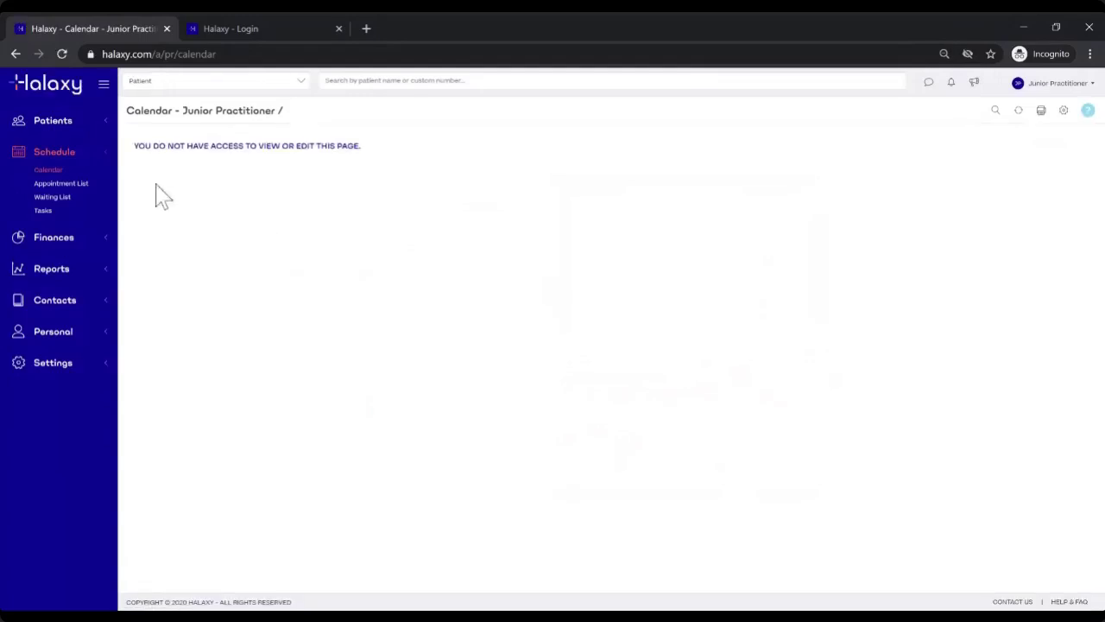
drag(127, 111, 180, 111)
Step: Open Patients > Patient List, then return to Schedule > Calendar, which reports access denied
click(67, 126)
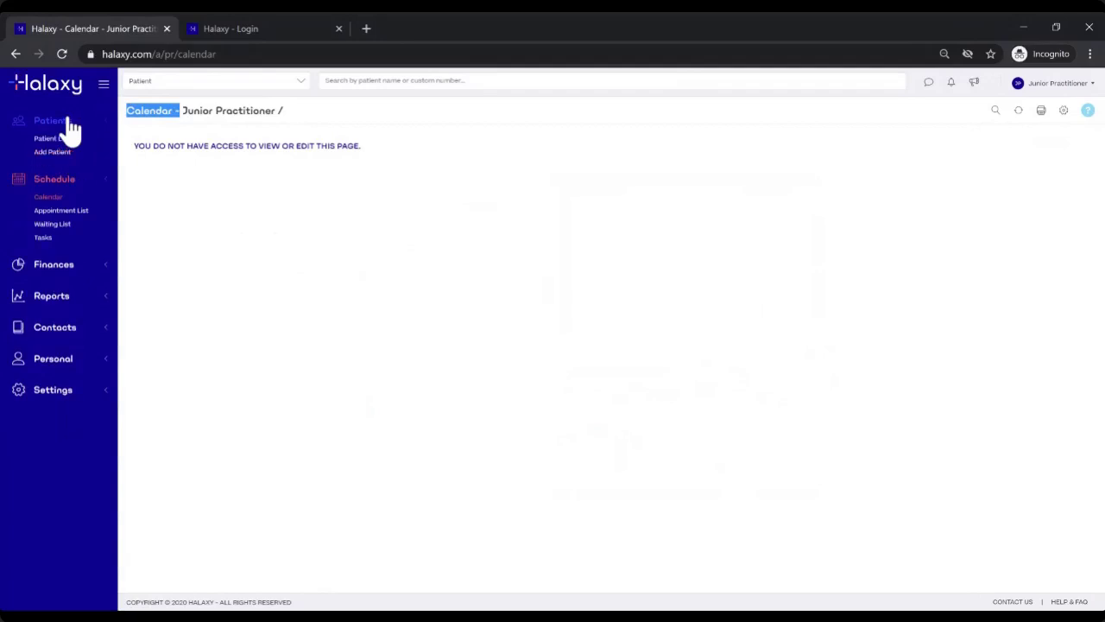
click(63, 138)
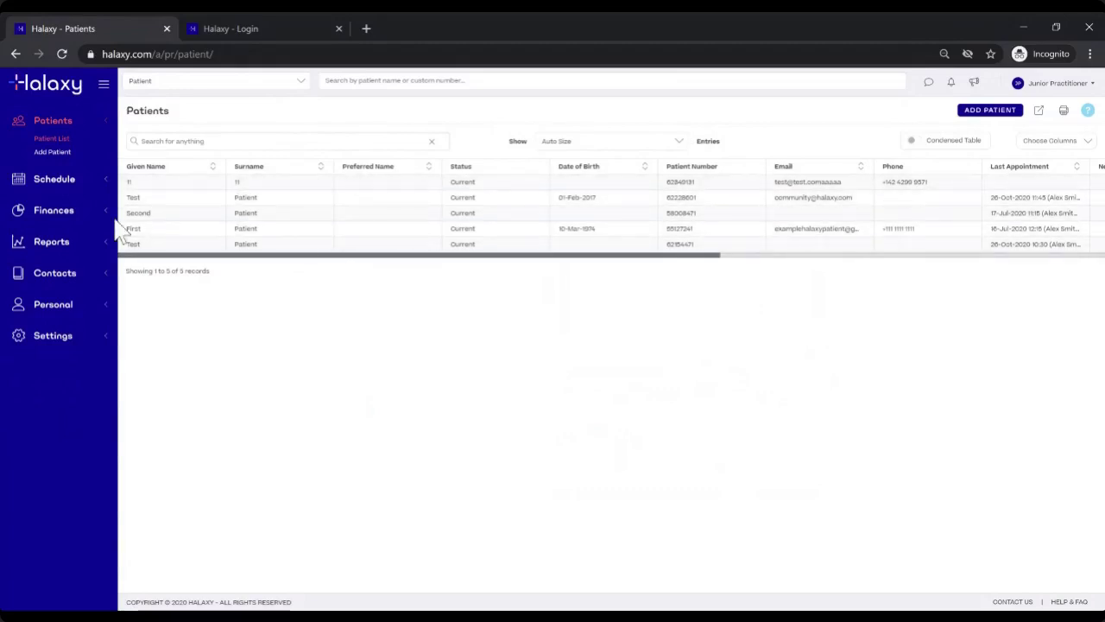
click(76, 182)
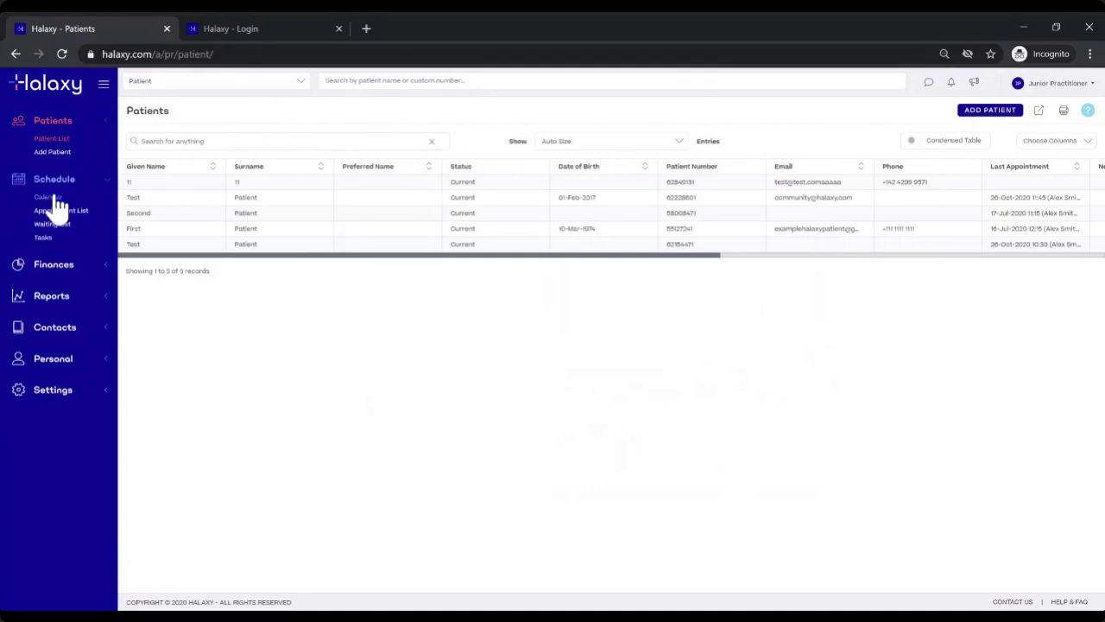
click(52, 197)
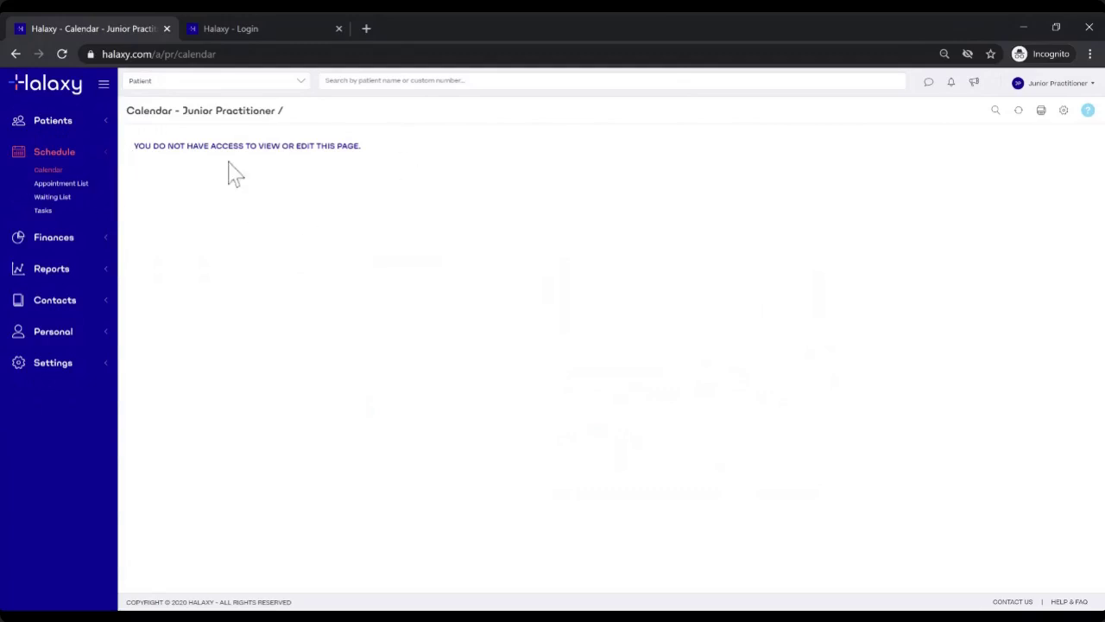
Step: Check the Invoices and Fees pages under Finances, both showing the access-denied message
click(68, 240)
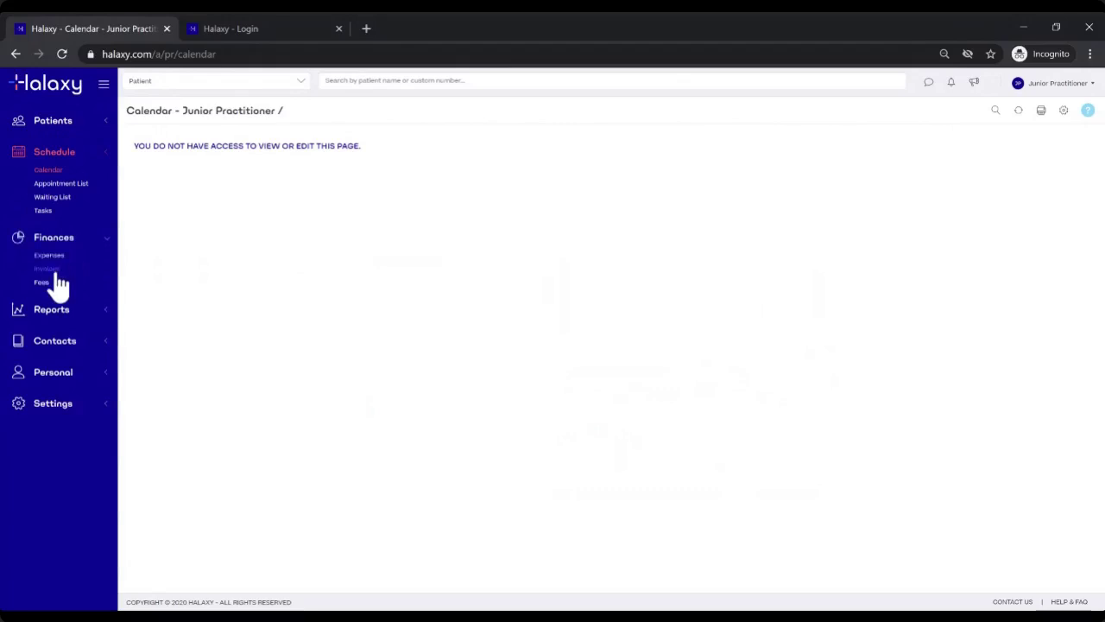
click(52, 270)
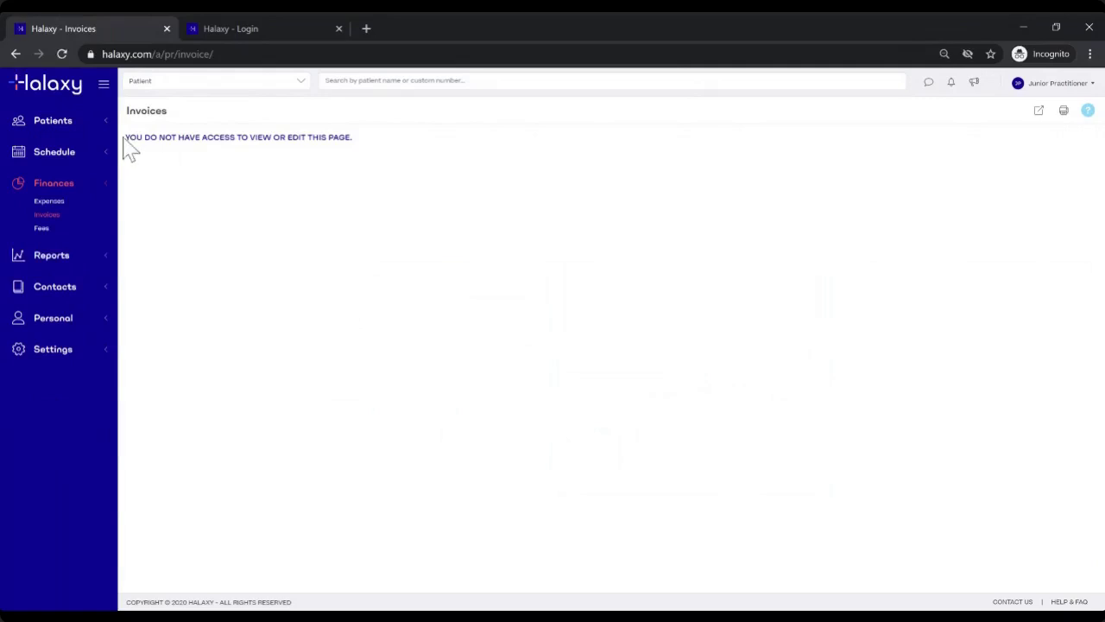
drag(124, 145, 352, 163)
click(363, 164)
click(51, 229)
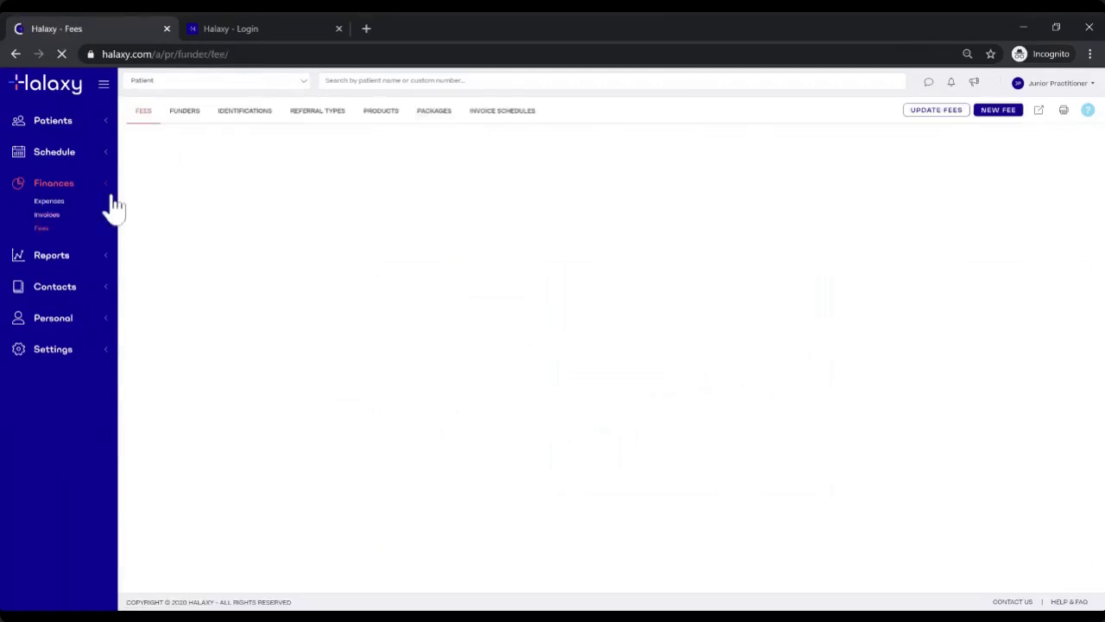
drag(124, 144, 383, 147)
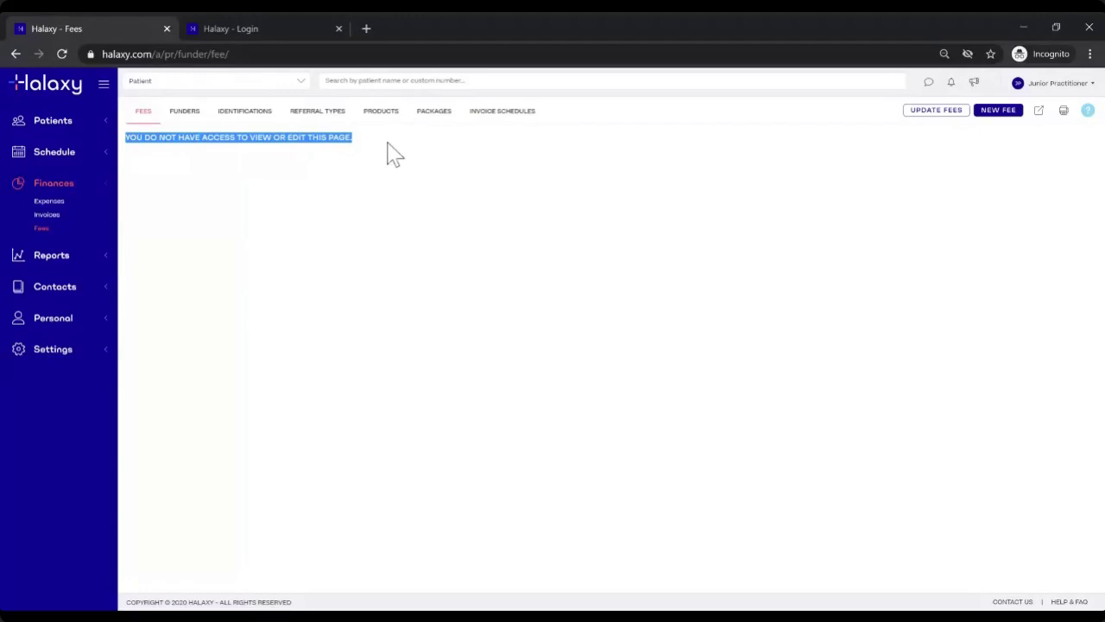
click(214, 189)
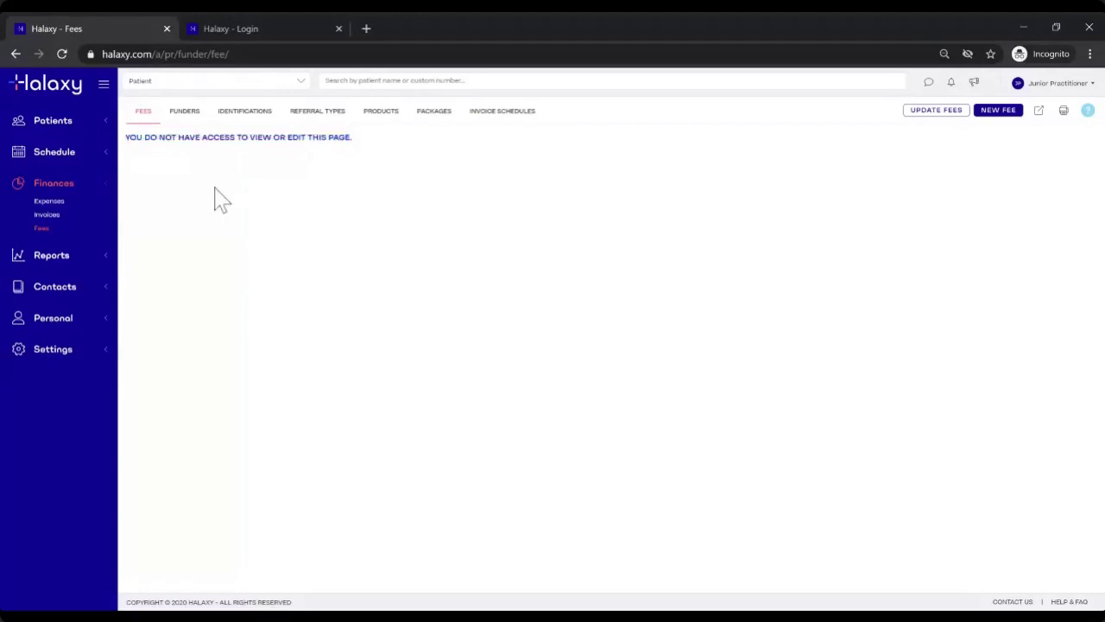
Step: Open Reports > Finance and confirm its access-denied message
click(63, 266)
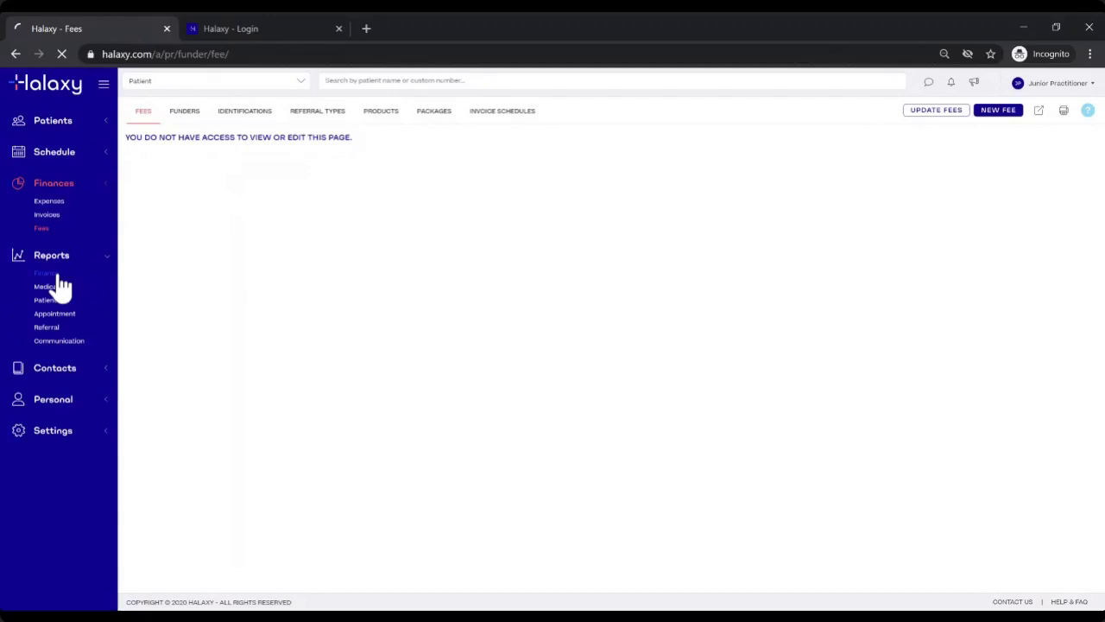
click(60, 277)
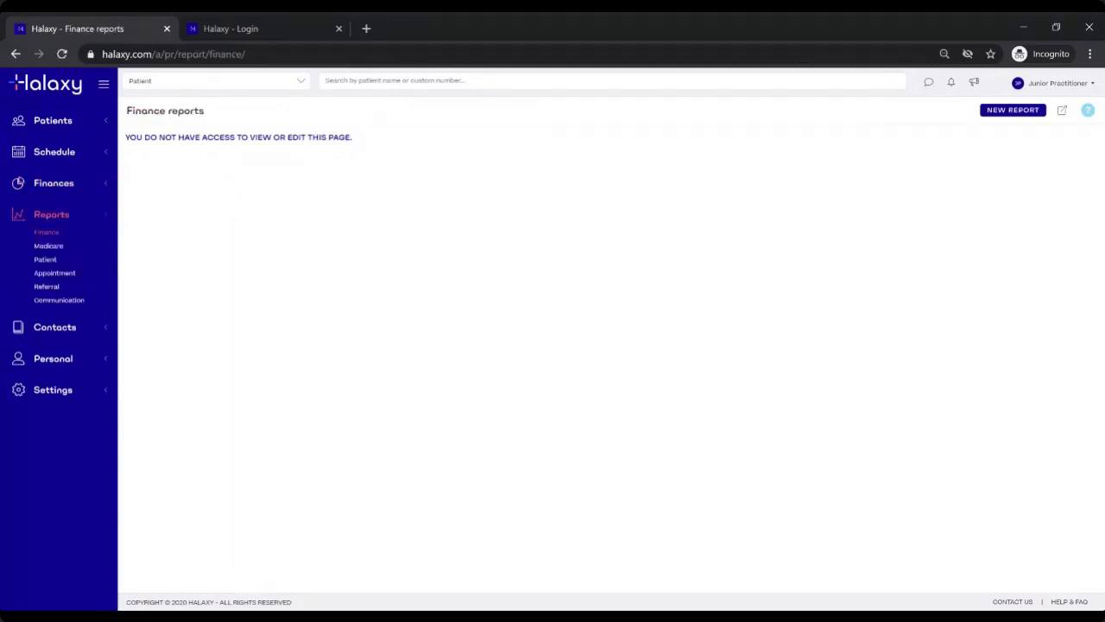
drag(125, 136, 407, 178)
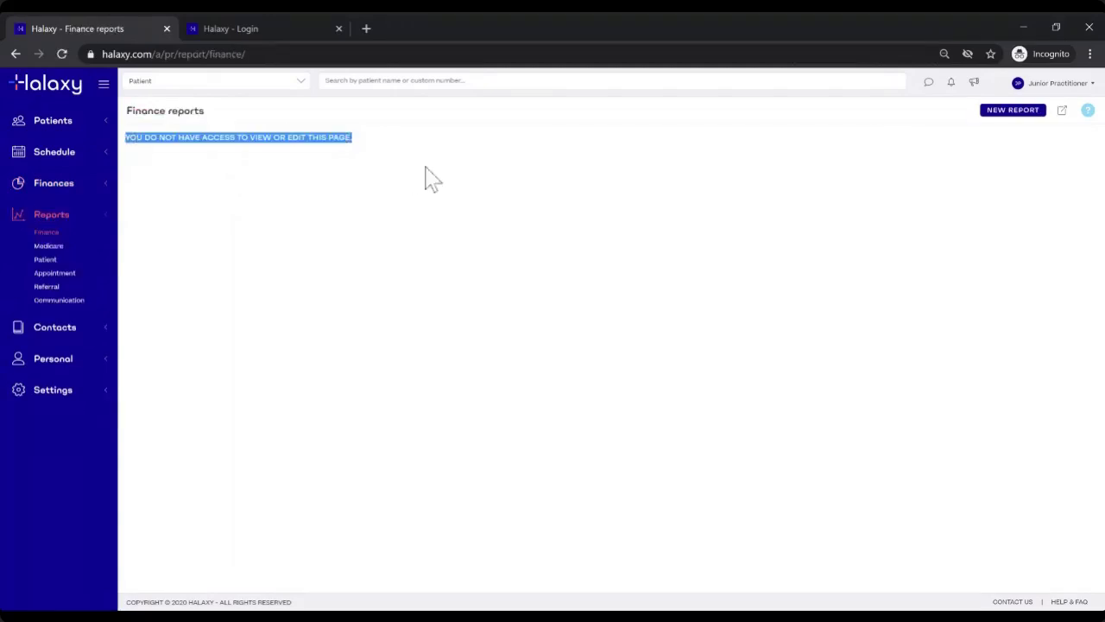
click(252, 269)
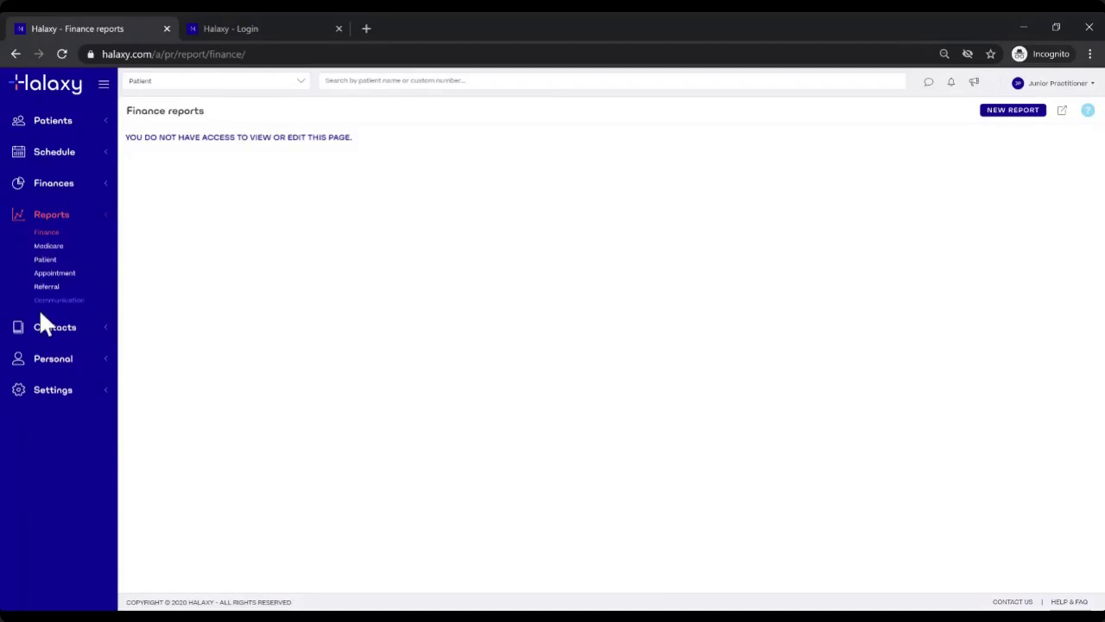
Step: Expand Personal and Settings, viewing the Notification and Clinical Template settings pages
click(57, 359)
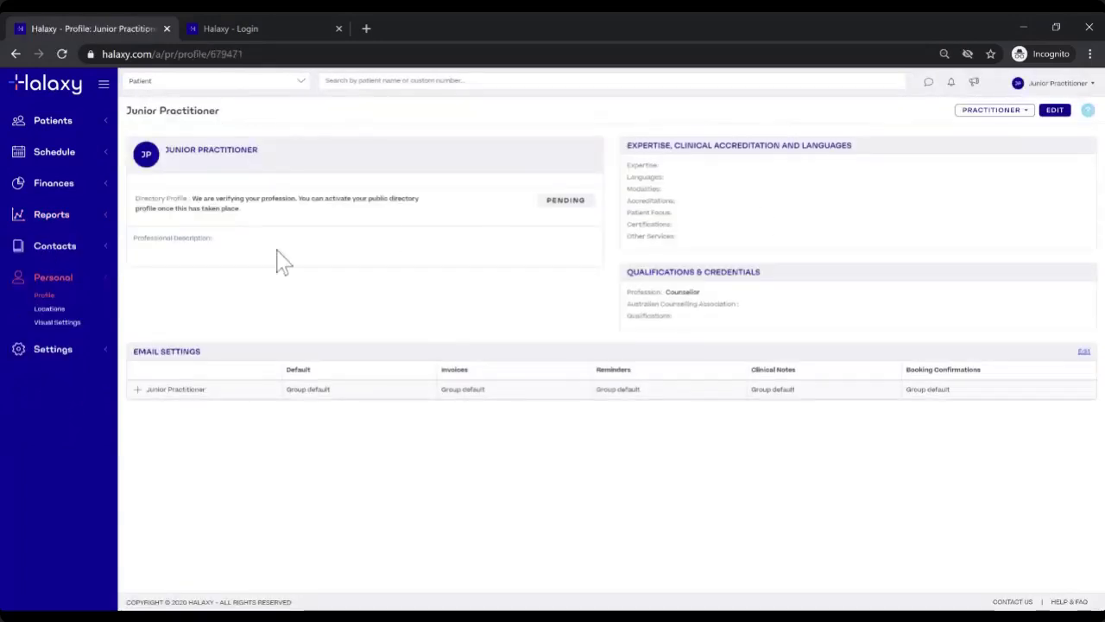
click(39, 352)
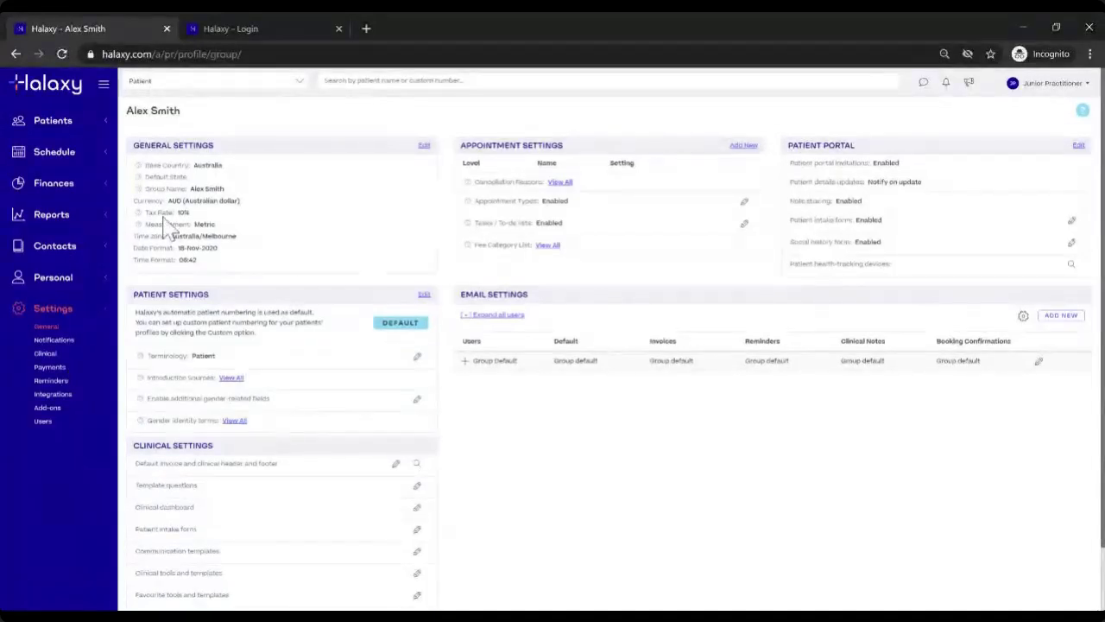
click(52, 342)
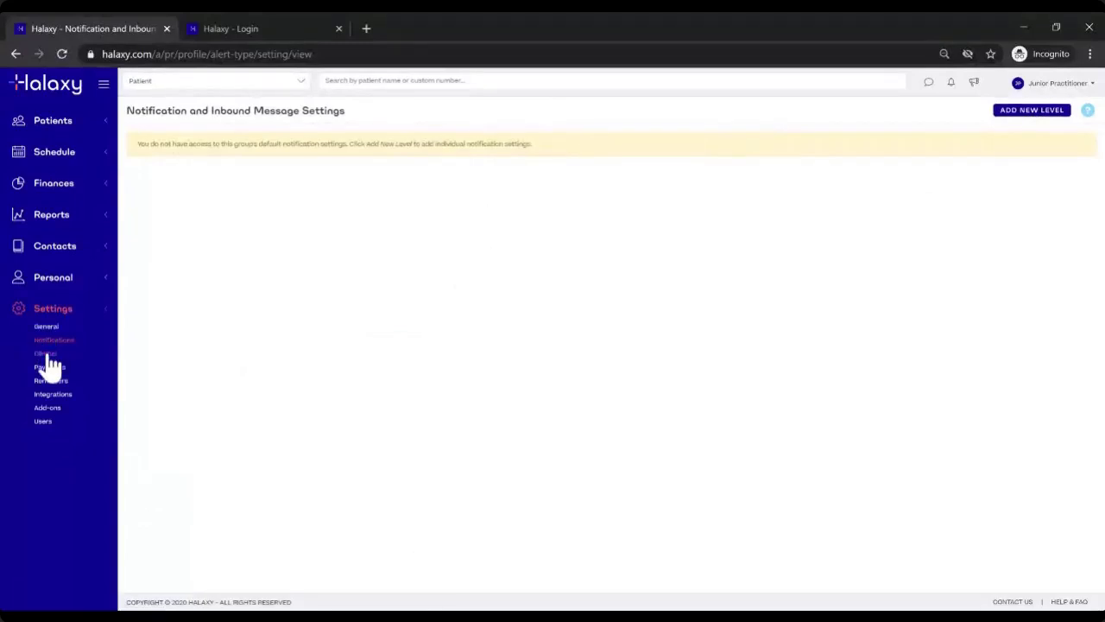
click(48, 356)
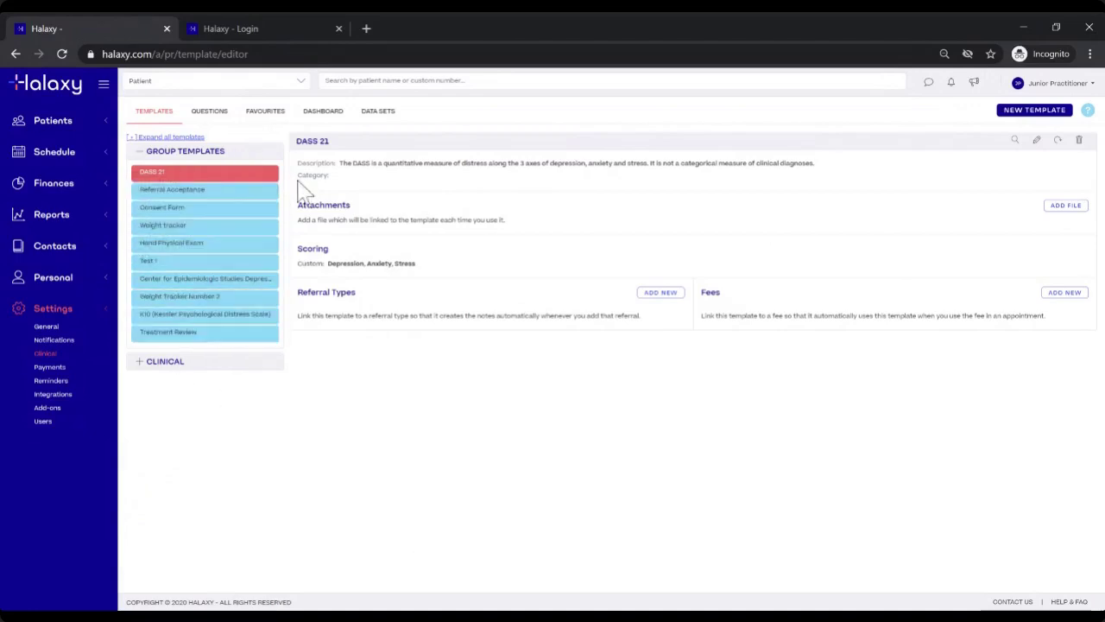
Step: Open Payment Settings, note its access-denied message, then open Reminder Settings
click(49, 367)
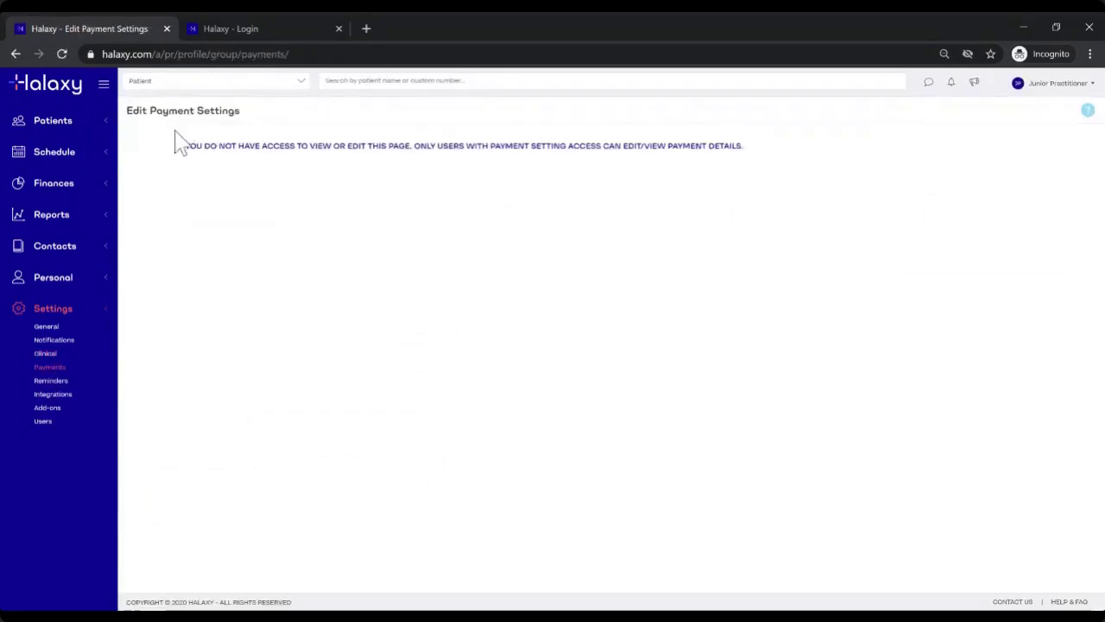
drag(183, 149, 569, 175)
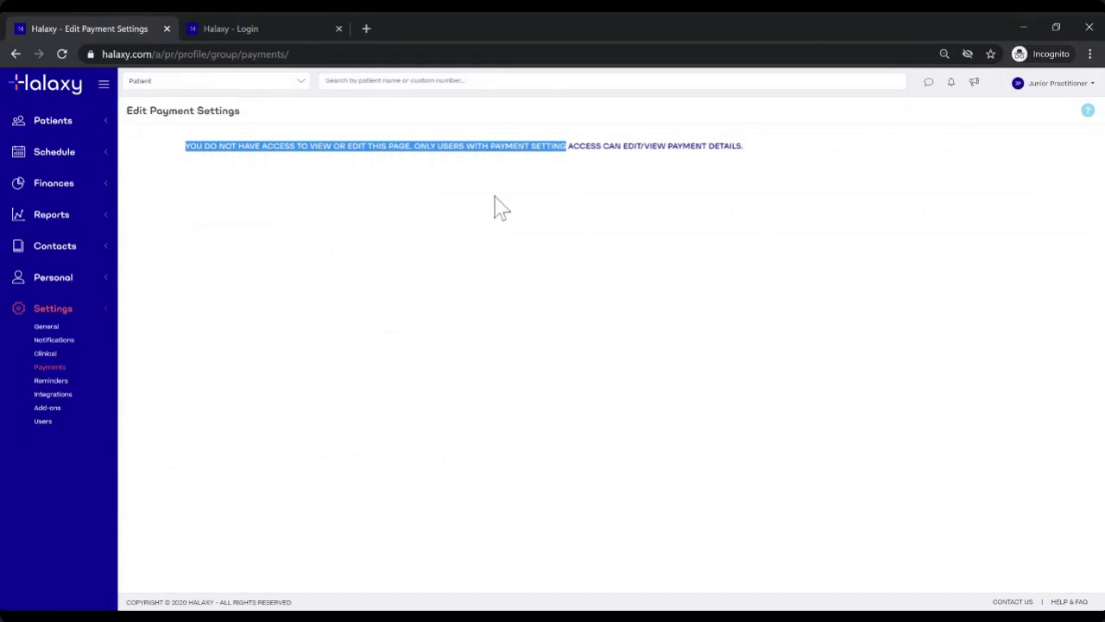
click(104, 377)
click(65, 380)
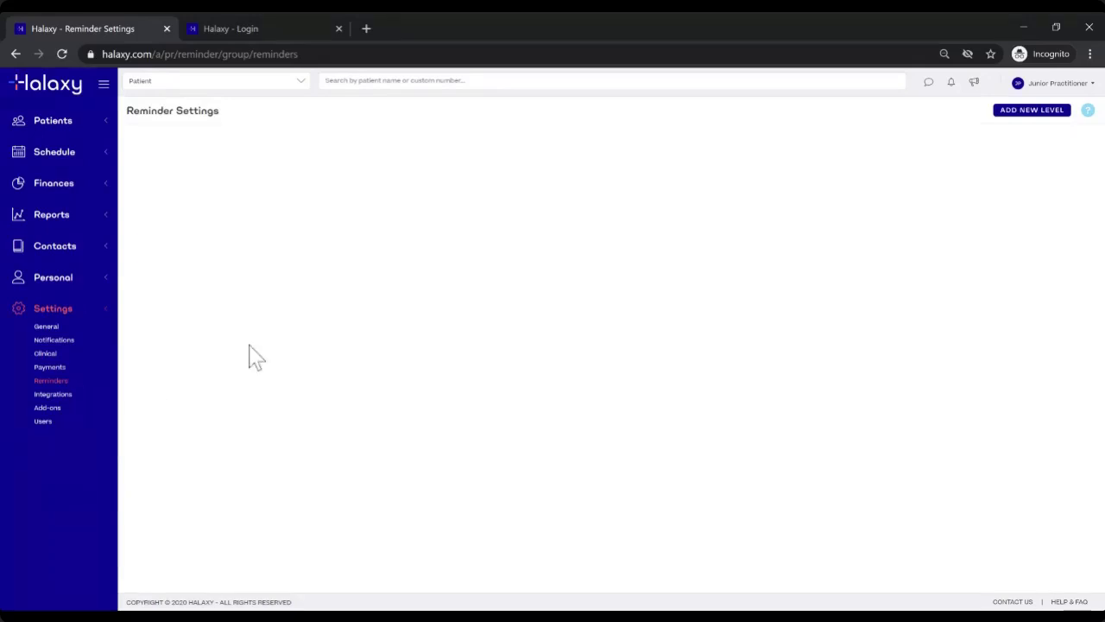
Step: View the Integrations settings page, then open Groups / Users under Settings
click(67, 397)
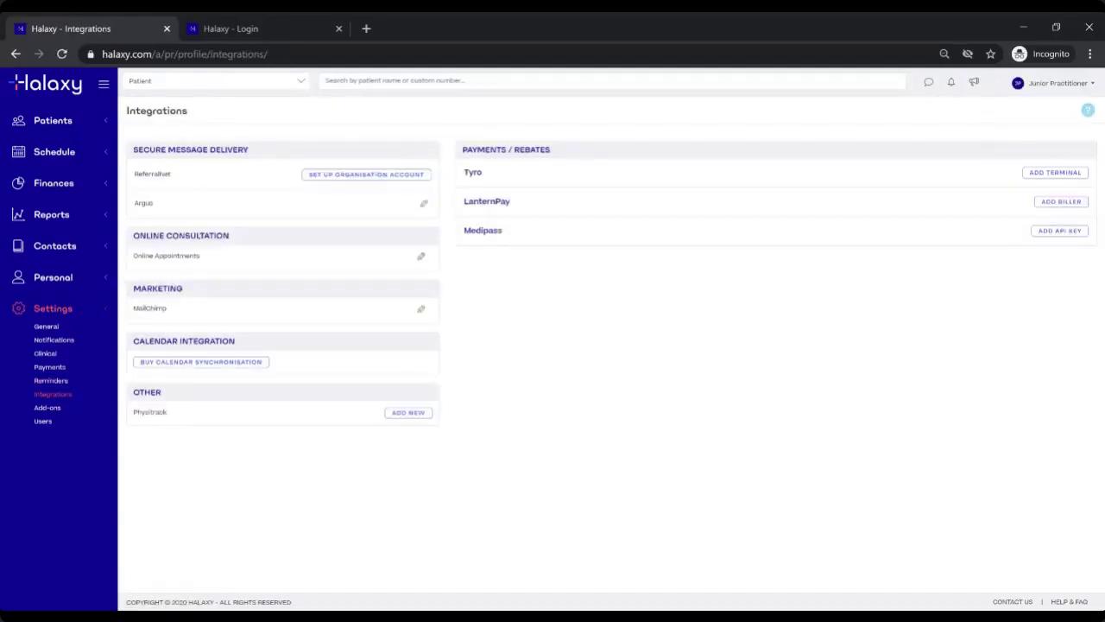
double_click(128, 113)
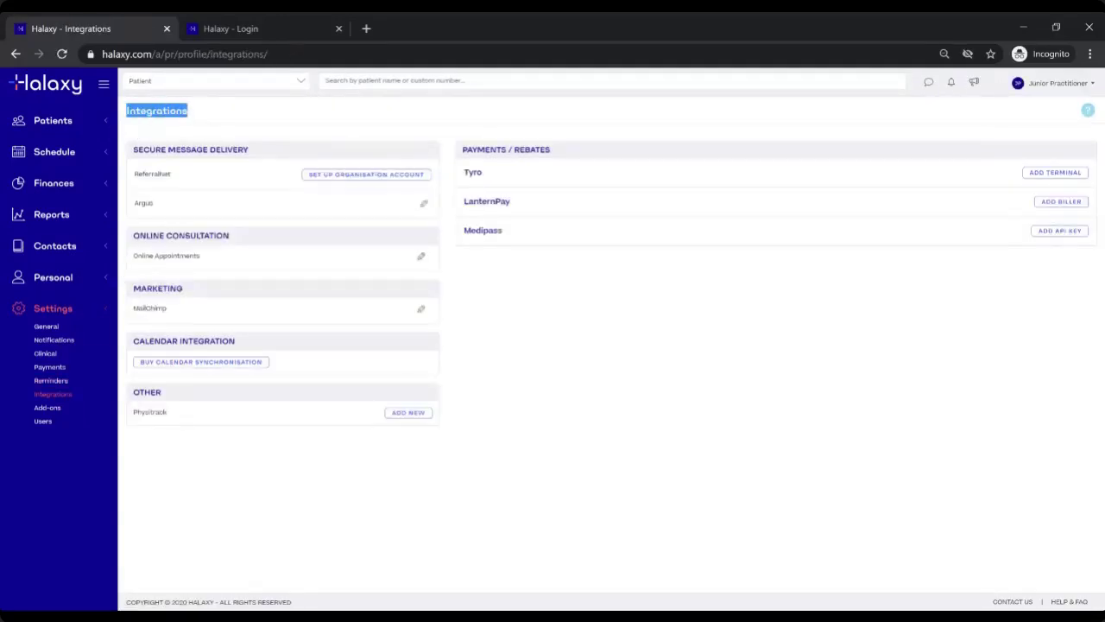
click(213, 113)
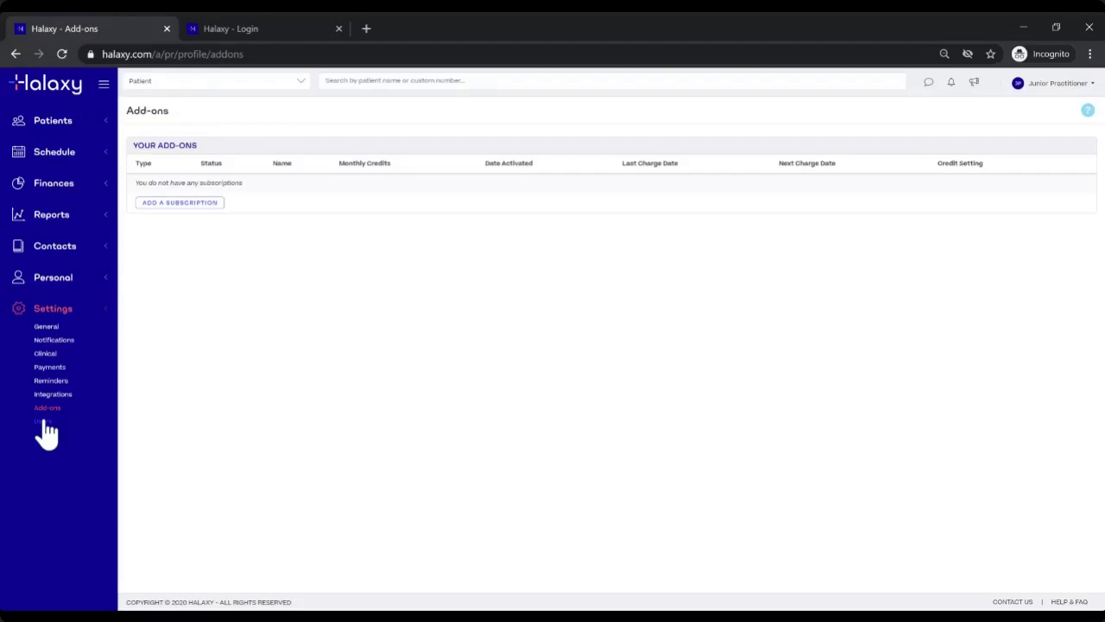
click(46, 423)
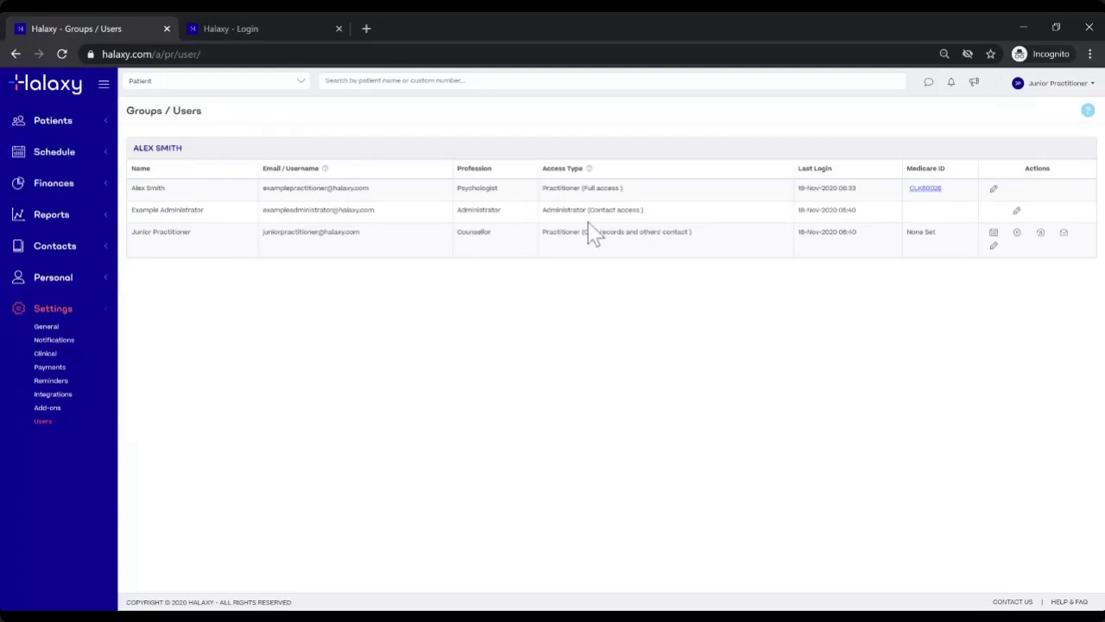
Step: Open the junior practitioner's access settings, cancel without saving, and go to Personal > Locations
click(994, 248)
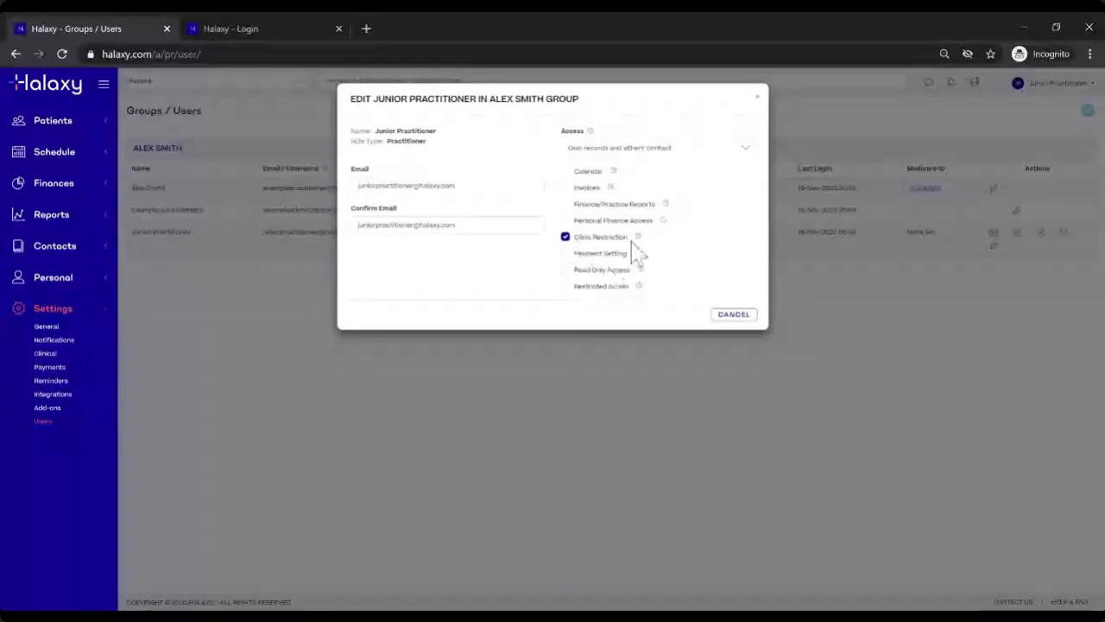
click(732, 315)
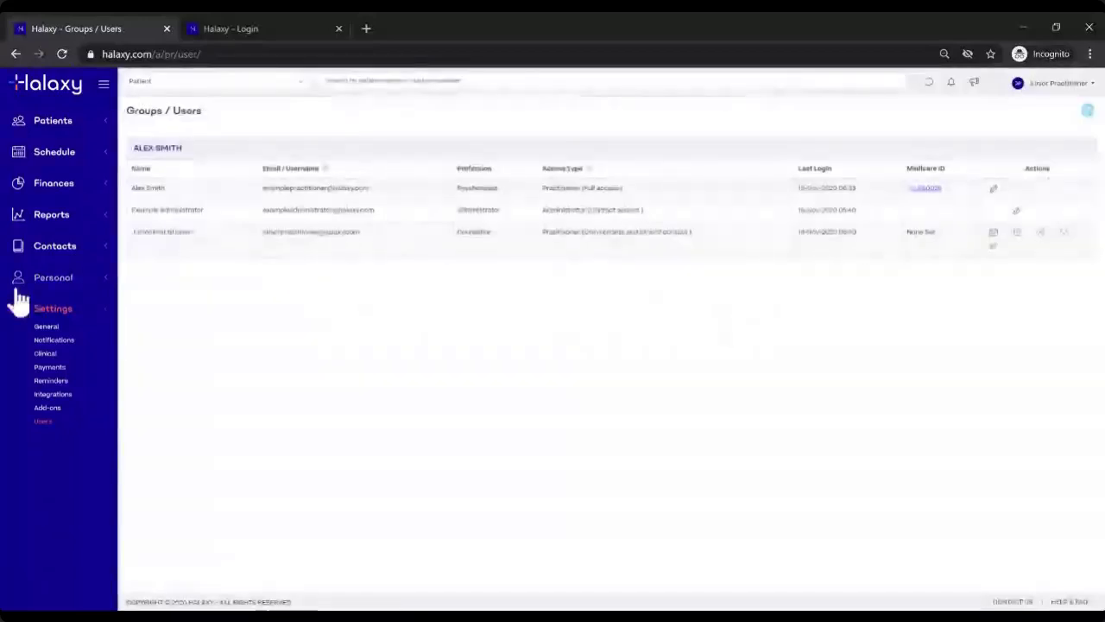
click(35, 283)
click(49, 313)
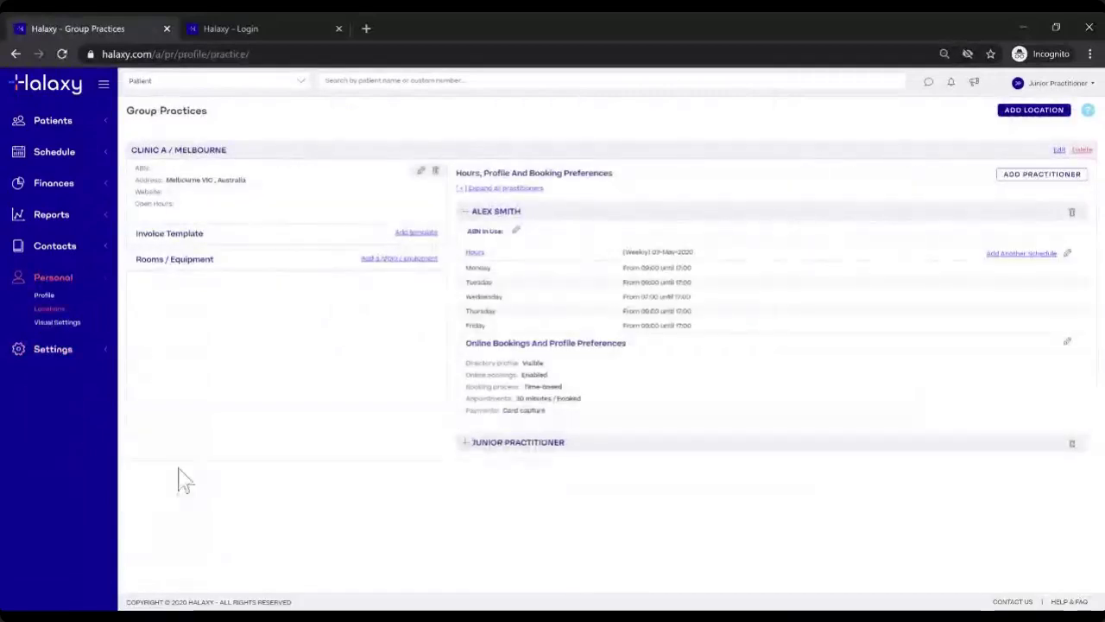
click(466, 214)
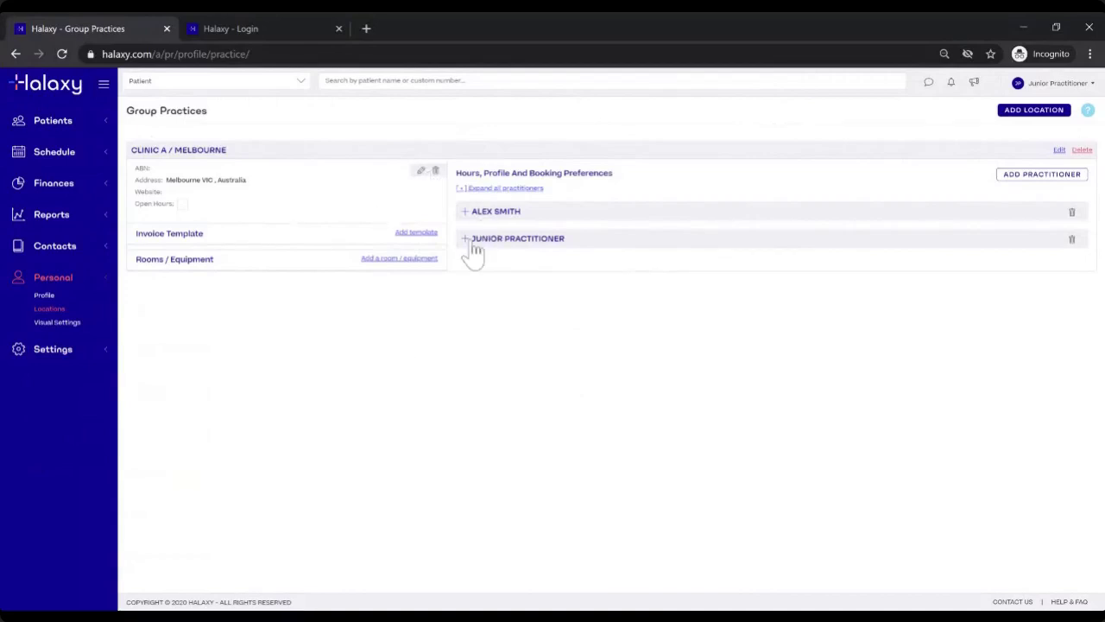
drag(471, 239, 579, 251)
click(581, 268)
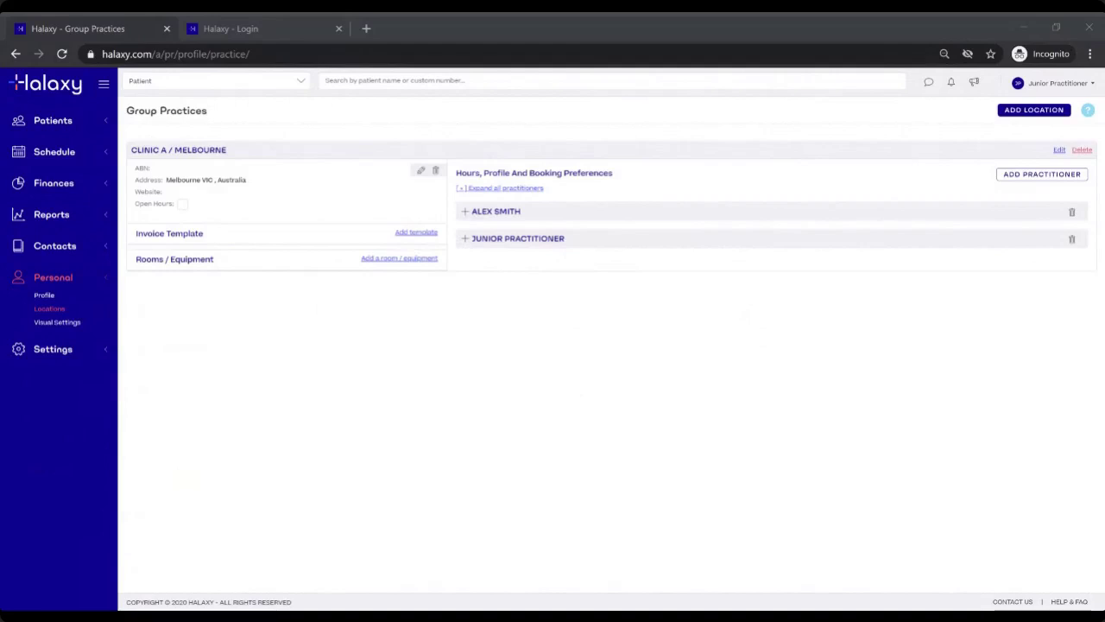
click(400, 318)
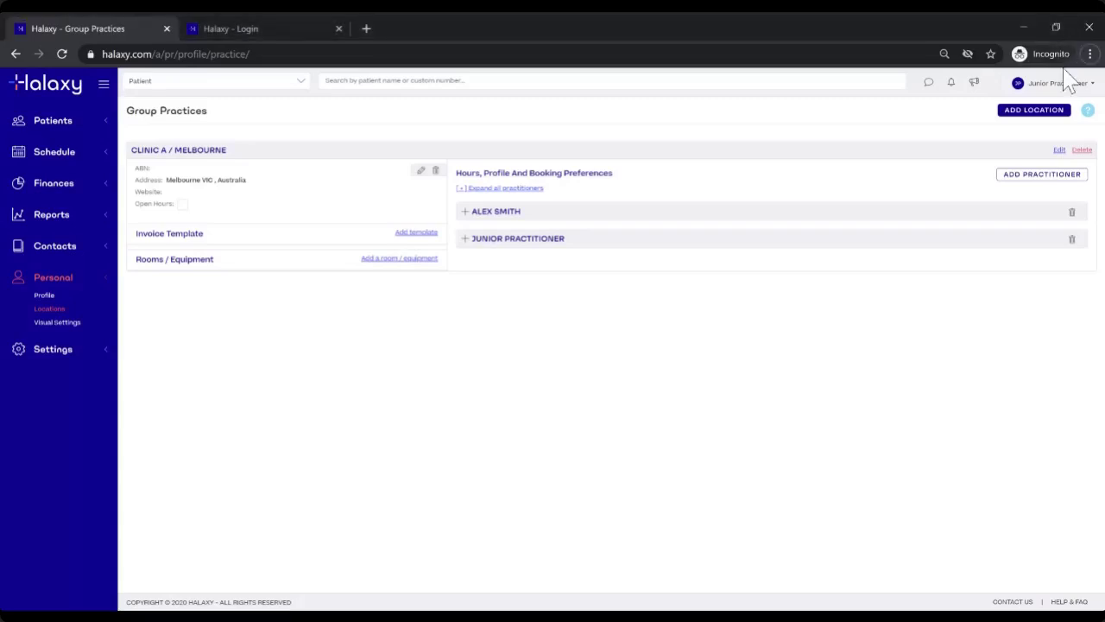
Step: Log out, sign in with the full-access practitioner's email, and open Settings > Users
click(1061, 96)
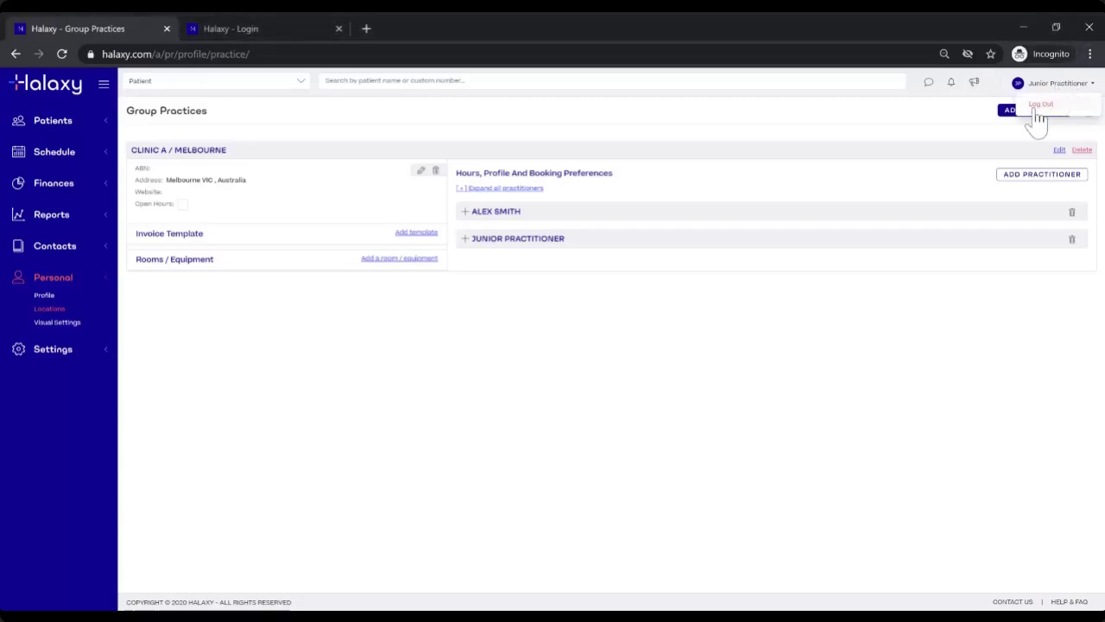
click(1036, 116)
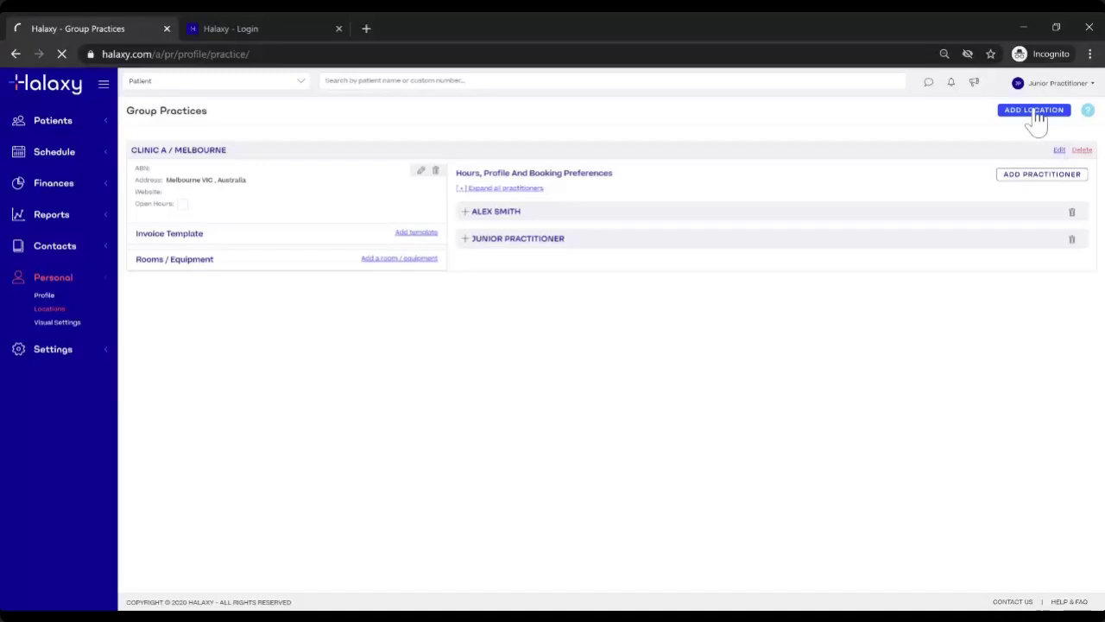
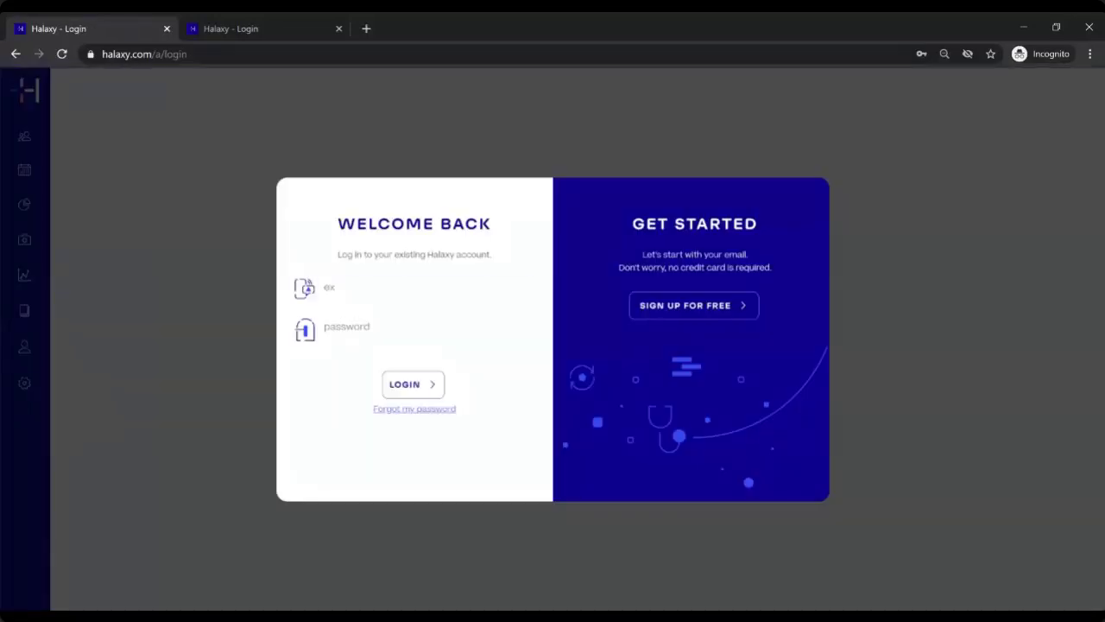
click(411, 313)
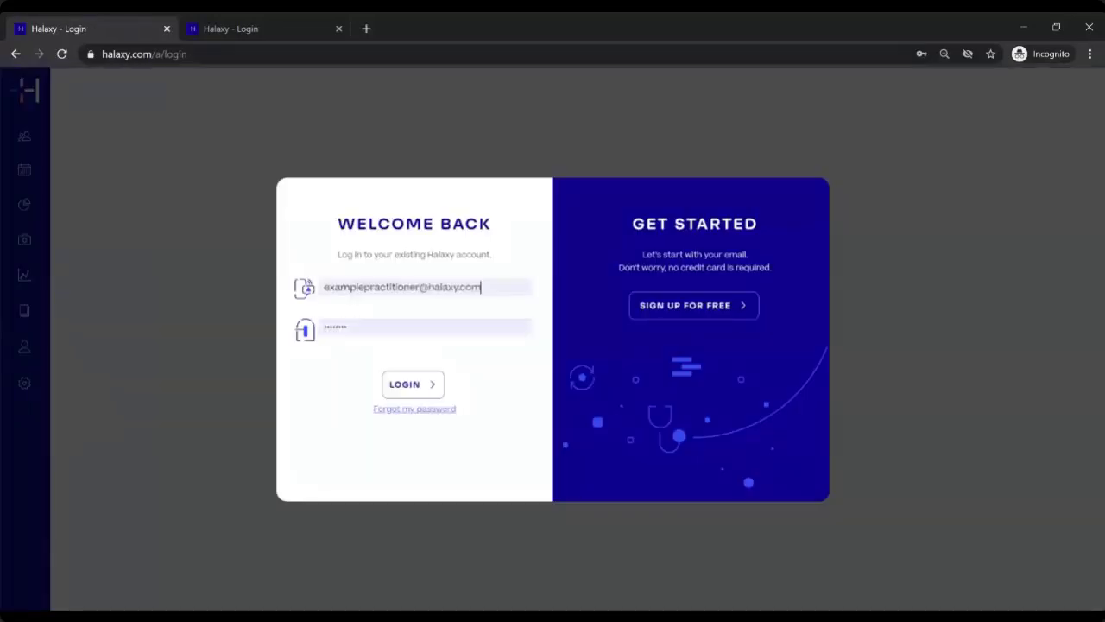
click(414, 386)
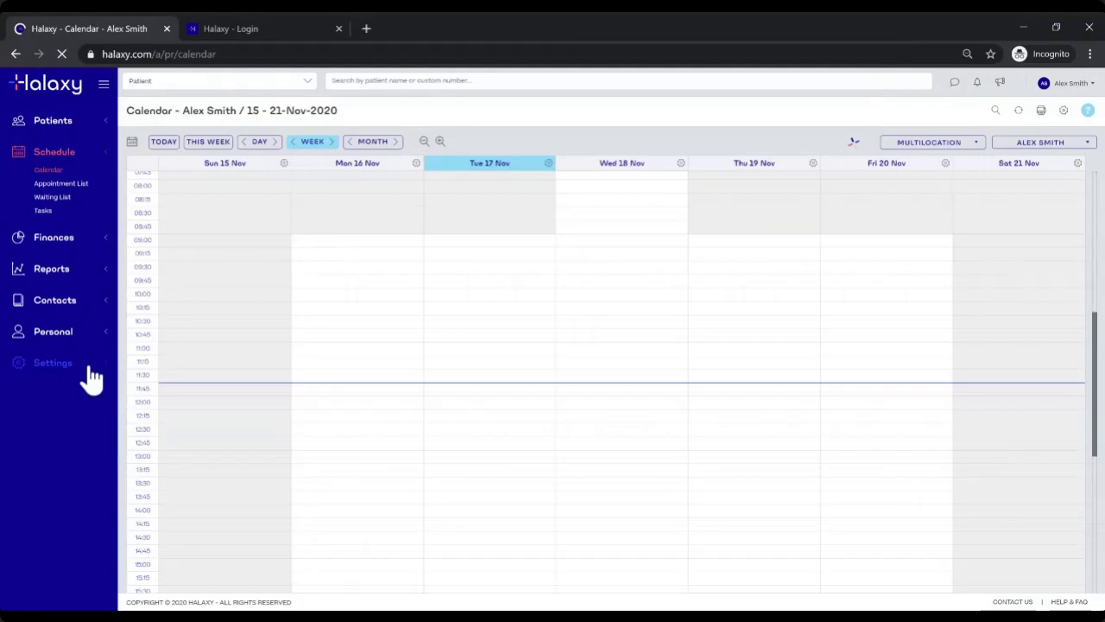
click(87, 372)
click(45, 476)
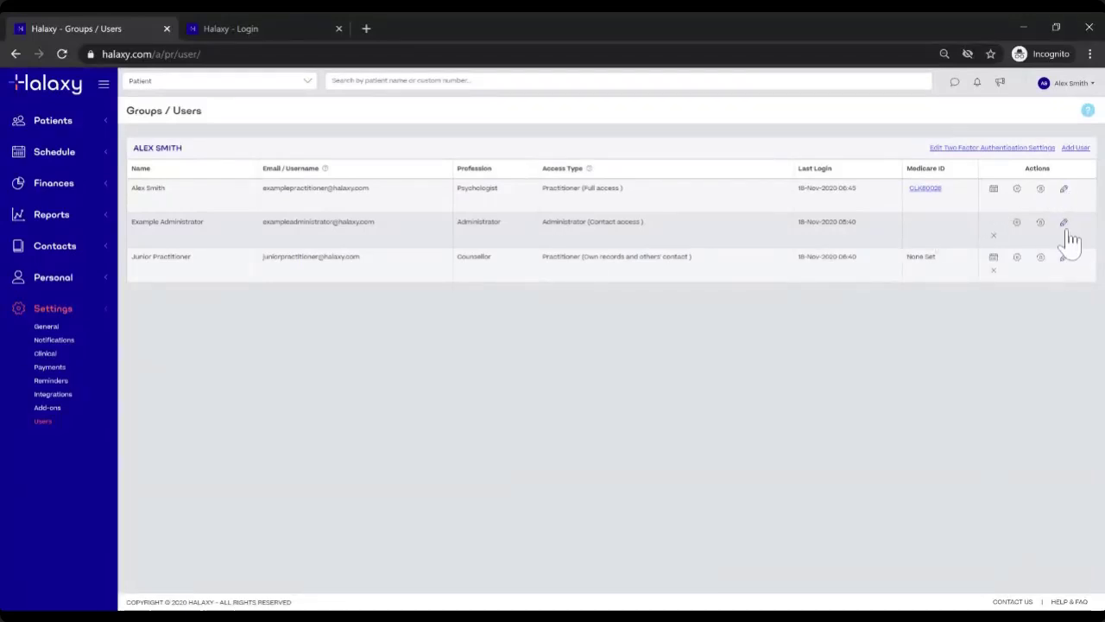
Step: Edit Example Administrator, tick Hide Access To Patient Names, and save the profile
click(1064, 223)
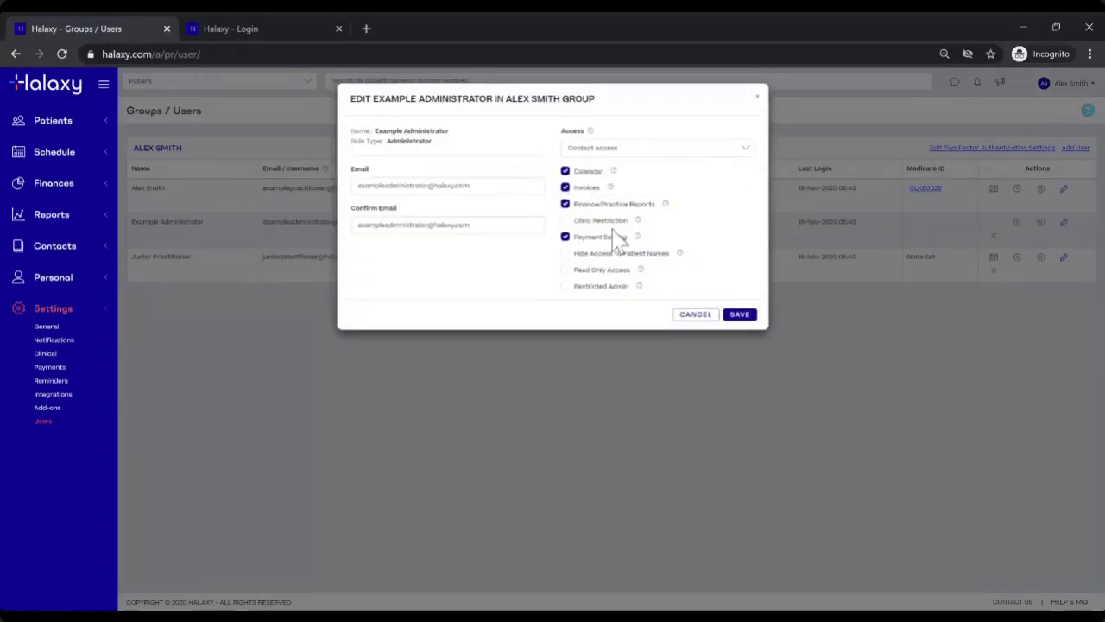
click(567, 256)
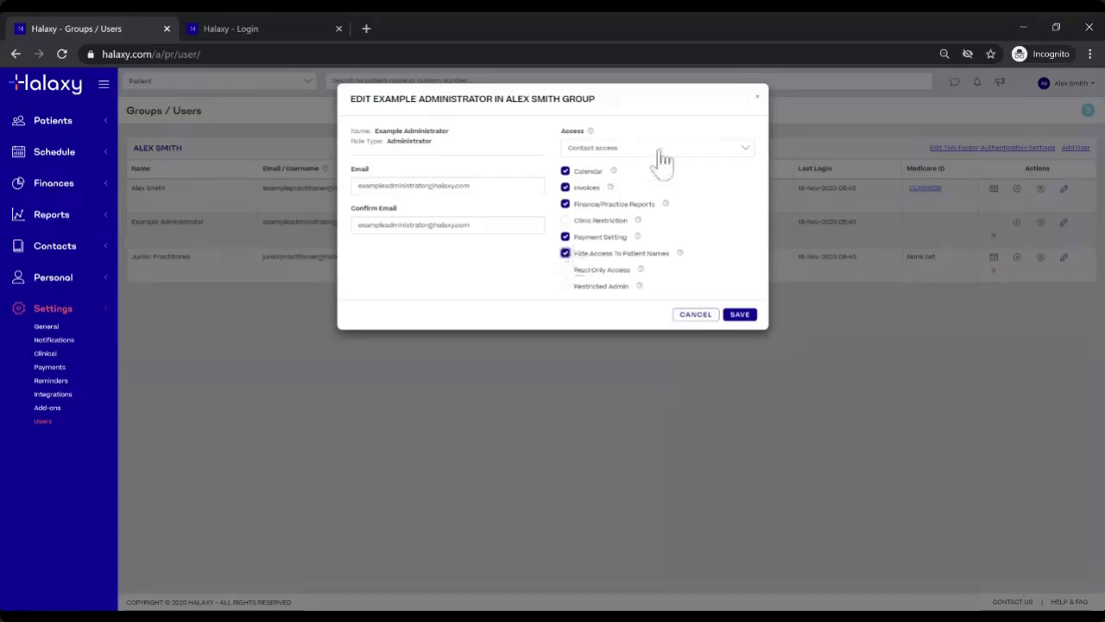
click(736, 315)
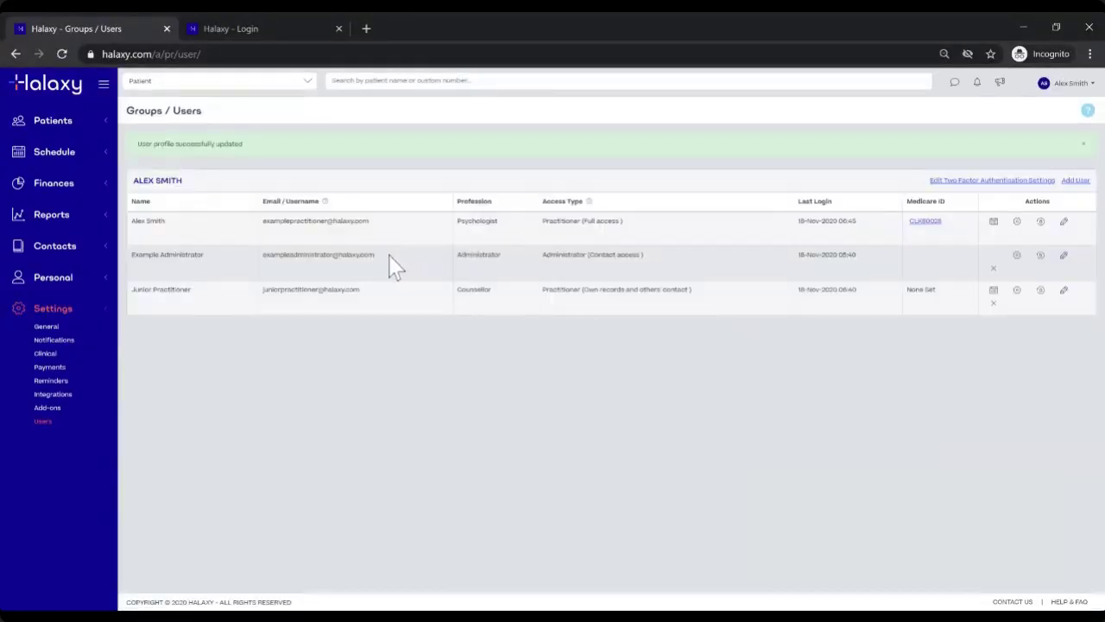
drag(387, 258, 262, 257)
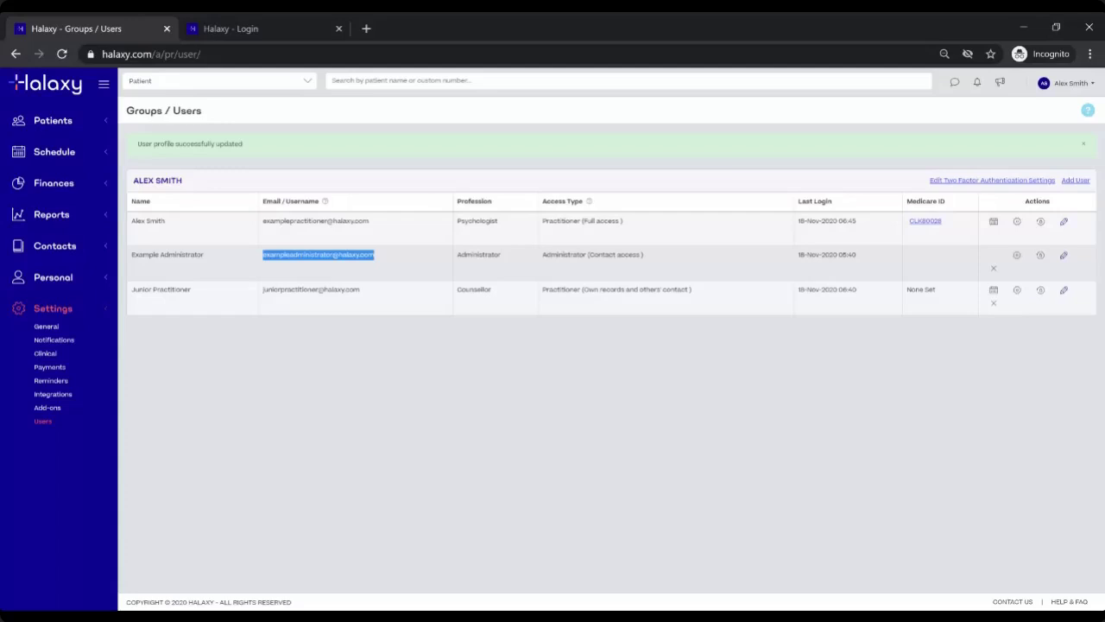
click(522, 351)
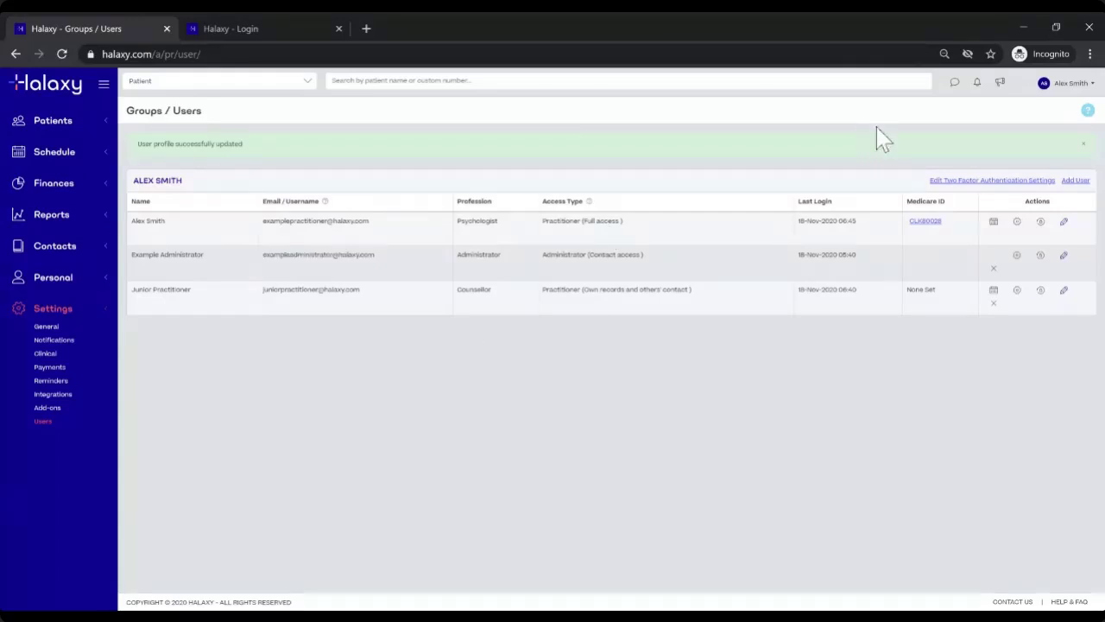
Step: Log out and sign in as Example Administrator using the administrator password
click(1060, 86)
click(1046, 104)
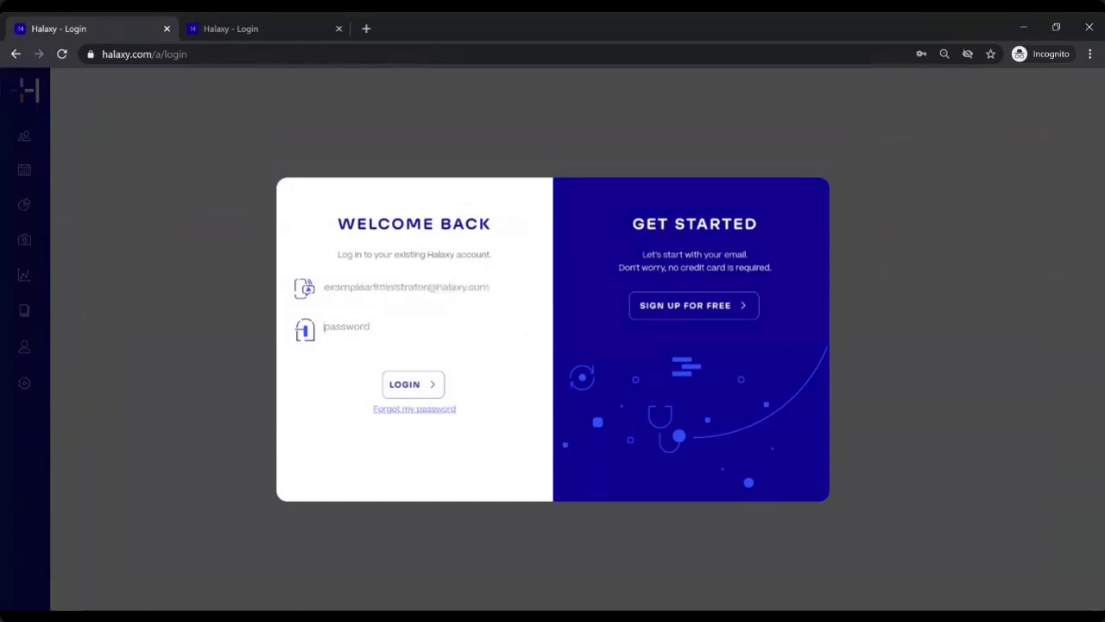
text(***********)
key(Return)
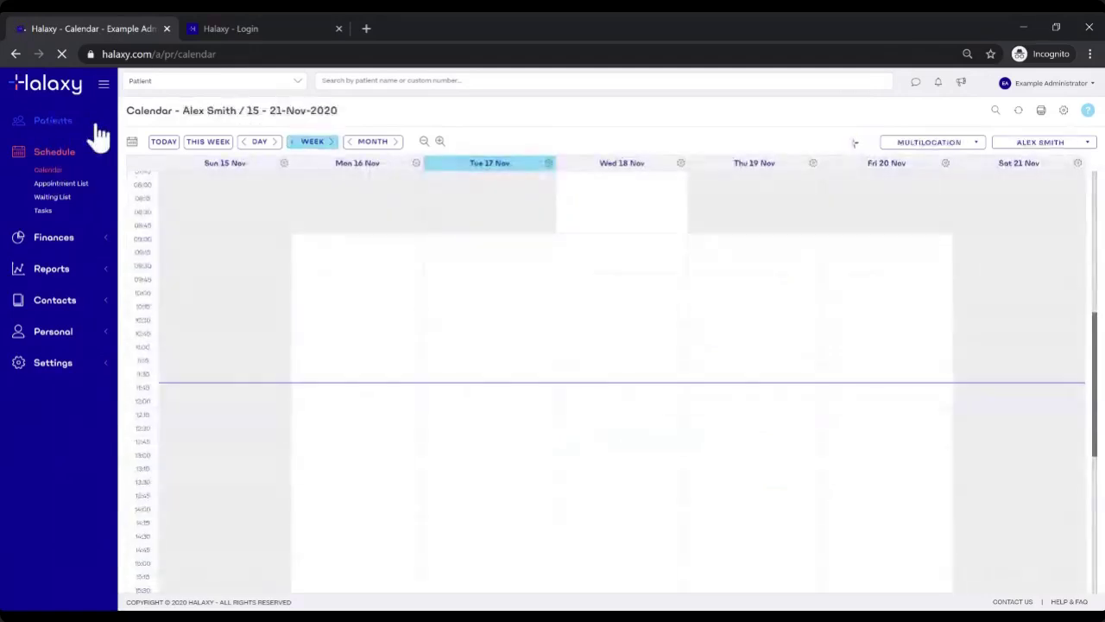
Step: Expand Patients and open the Patient List as the Example Administrator
click(86, 135)
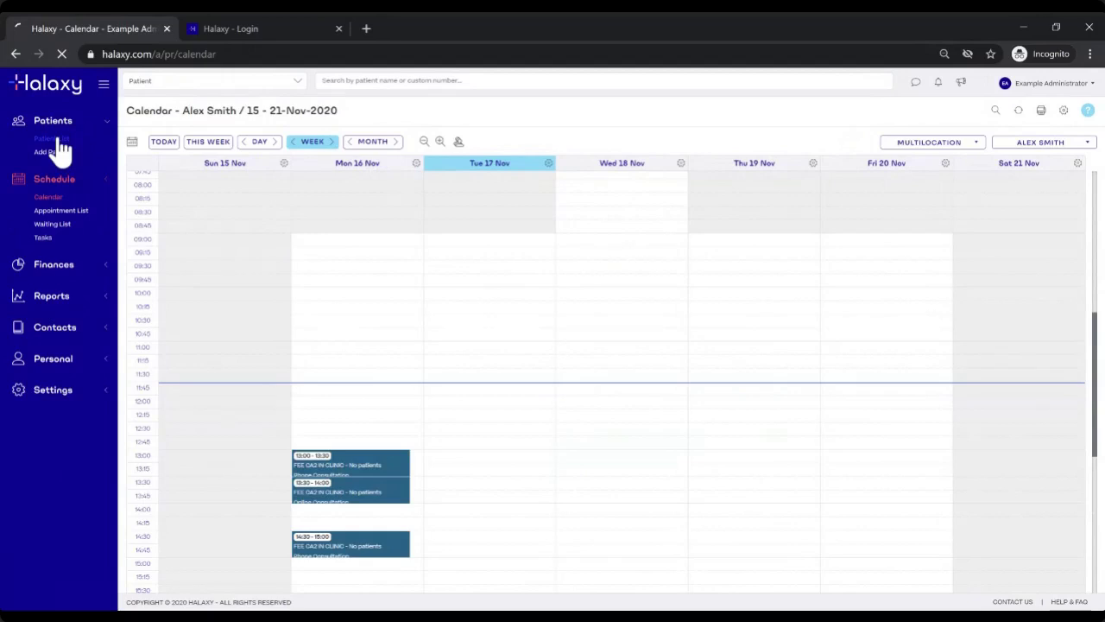
click(54, 139)
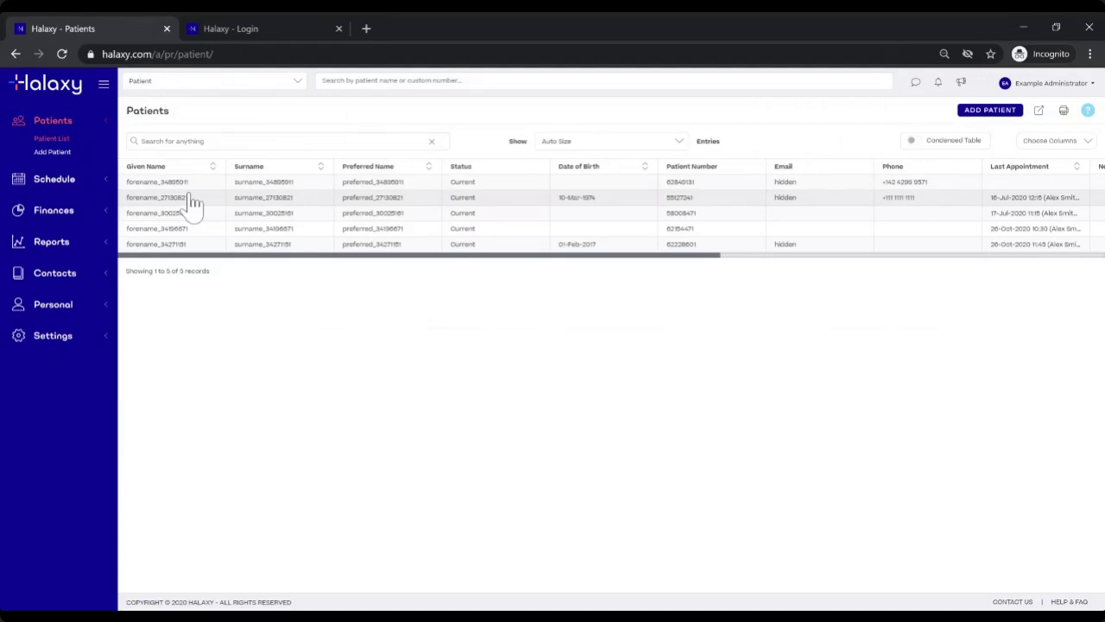
Step: Expand Settings and open Users to see the three practice accounts and their access types
click(253, 183)
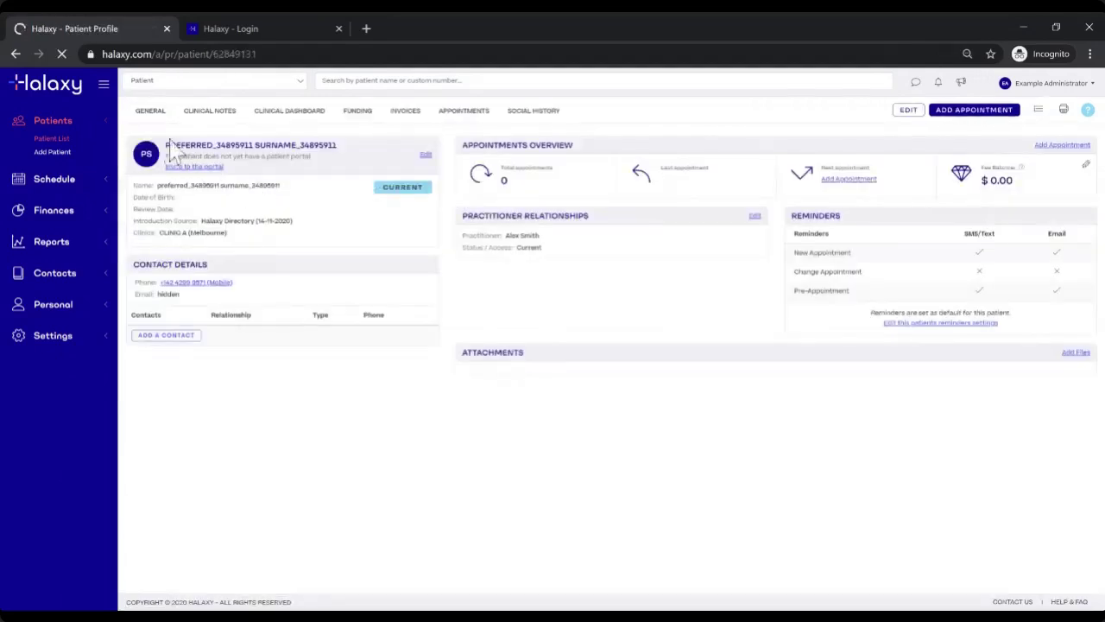
drag(165, 145, 333, 145)
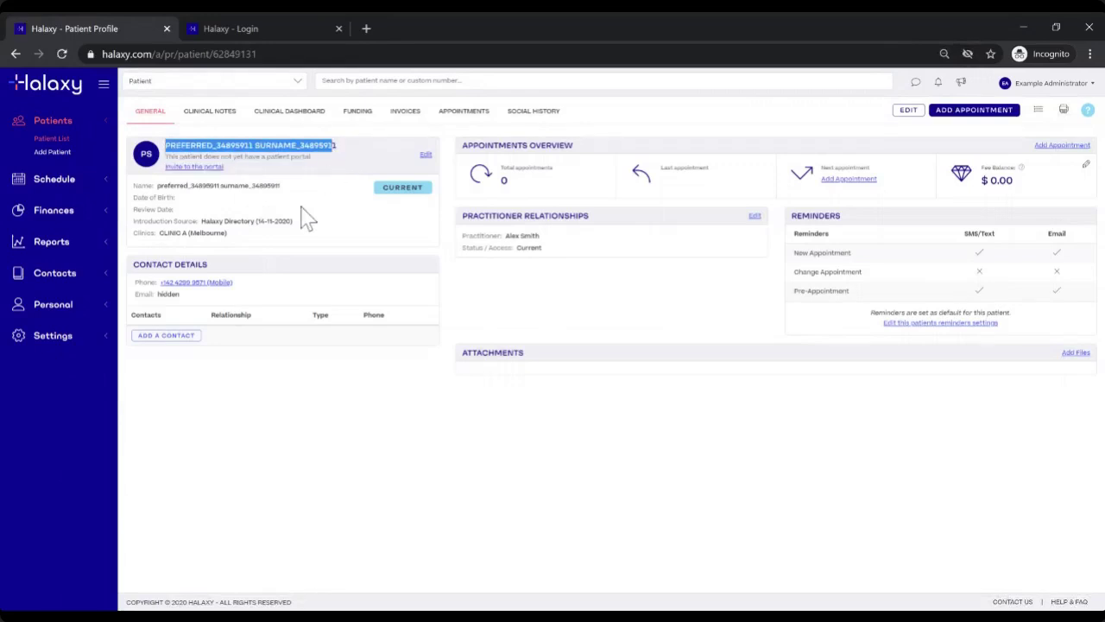
click(128, 138)
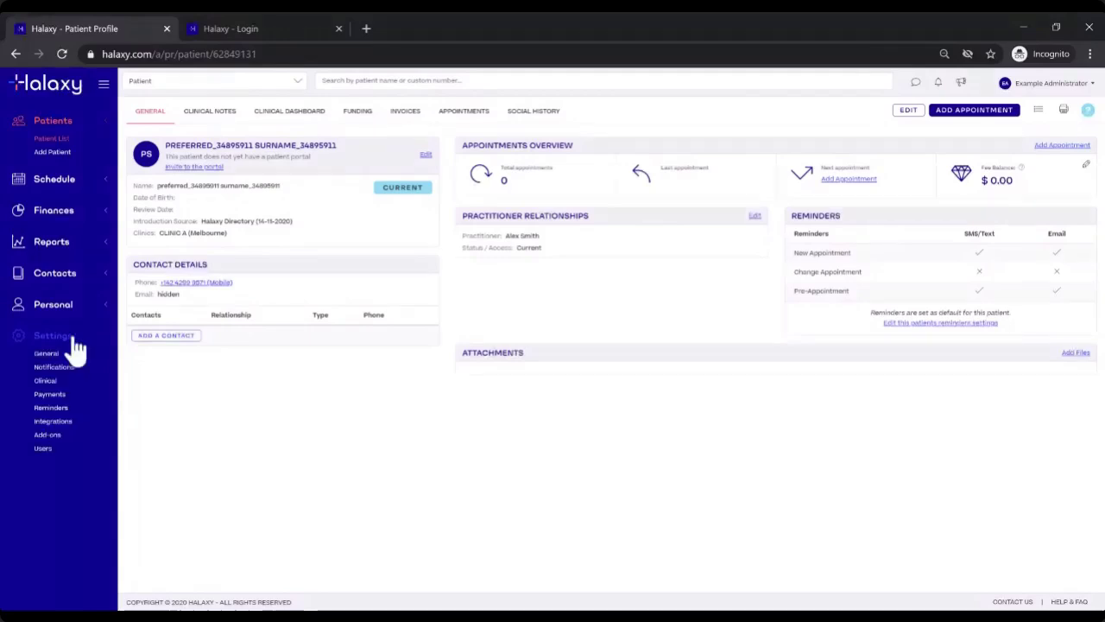
click(44, 440)
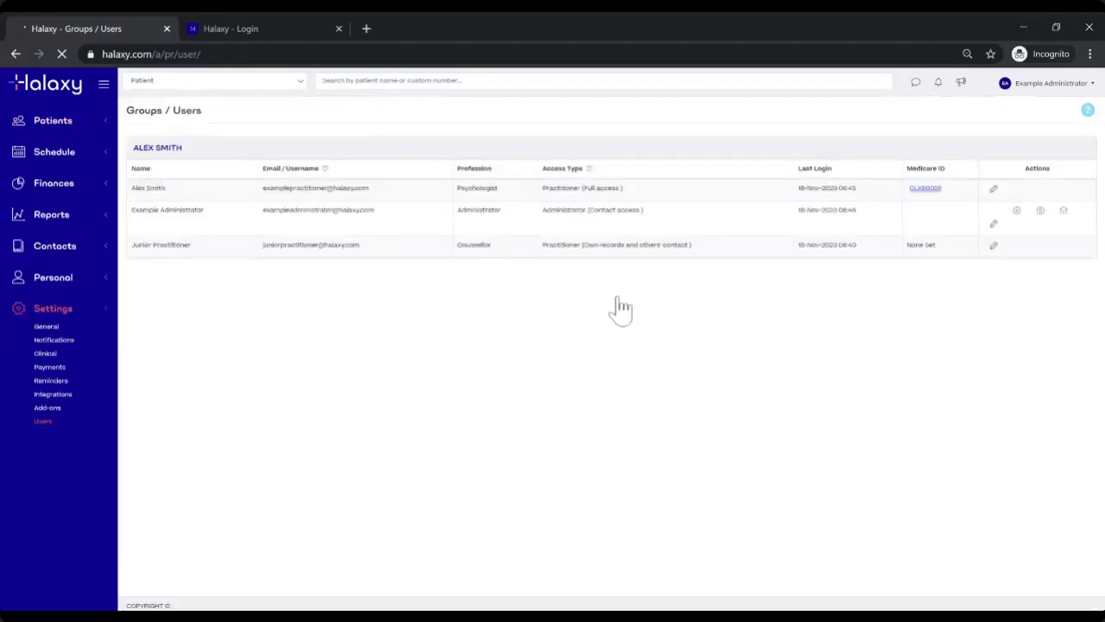
Step: Review the Example Administrator's access checkboxes, close without saving, and show the account menu
click(994, 224)
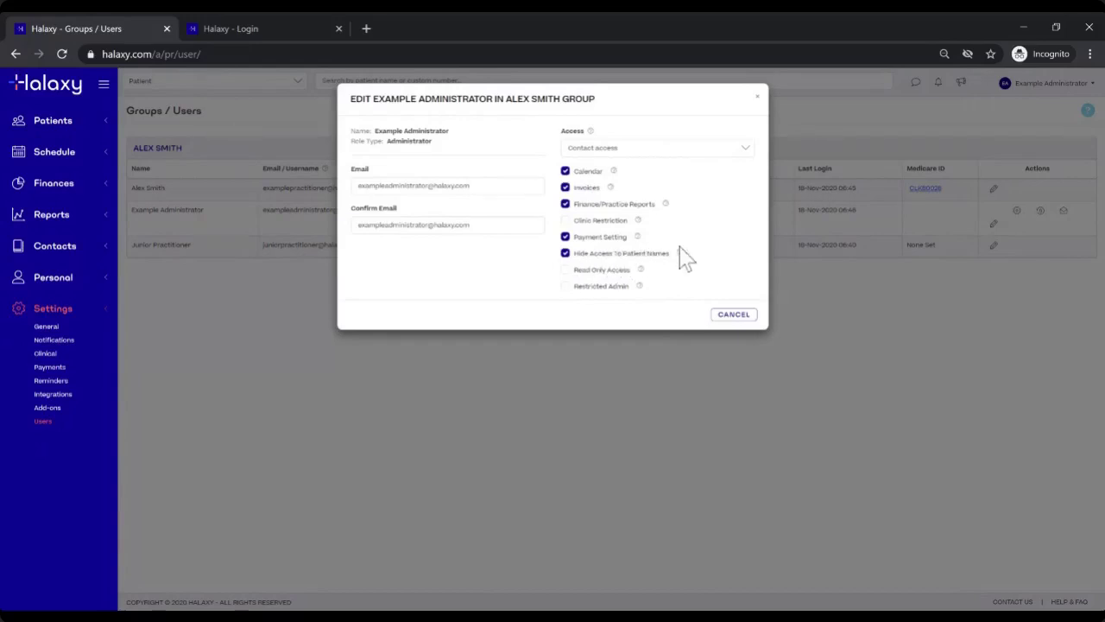
click(759, 98)
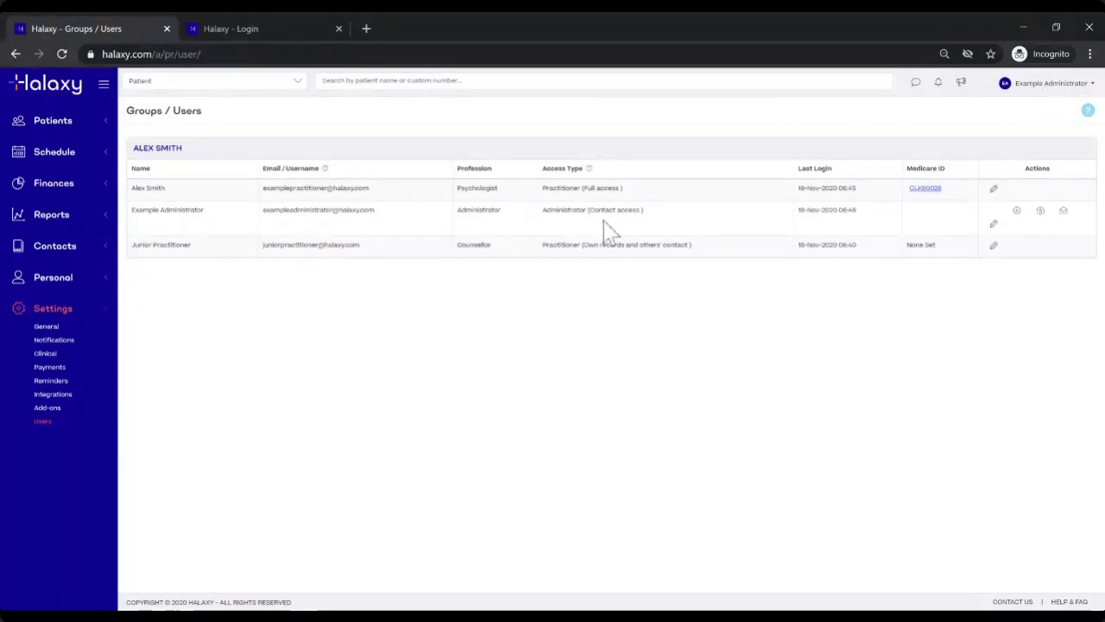
click(1047, 84)
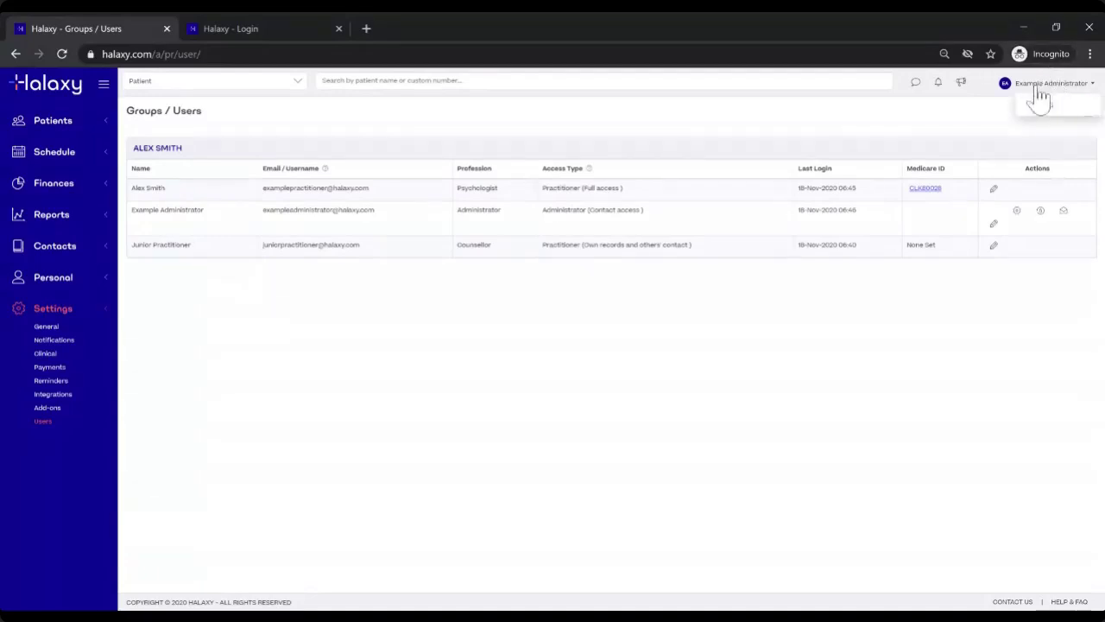
Step: Log out and sign in as the practitioner with their e-mail and the autofilled password
click(1041, 104)
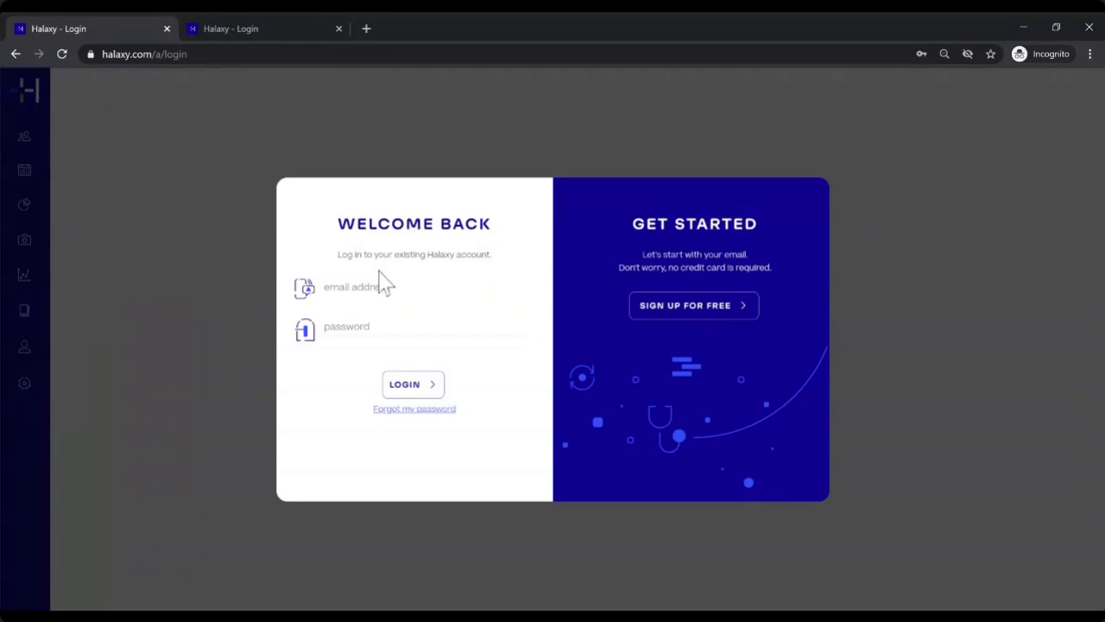
click(385, 285)
key(Down)
key(Return)
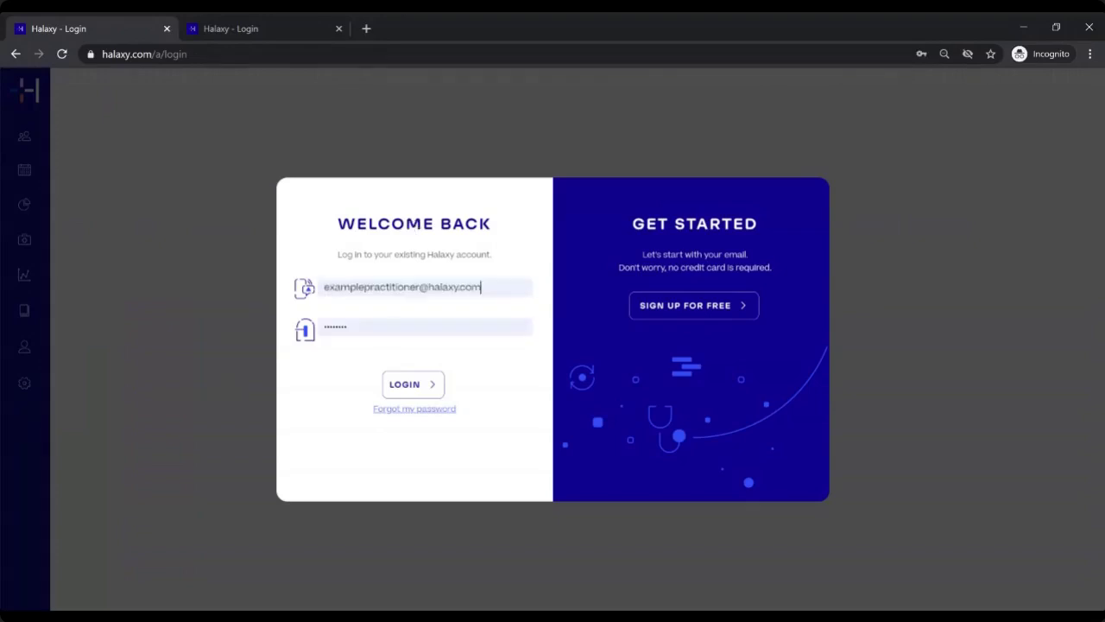
click(400, 386)
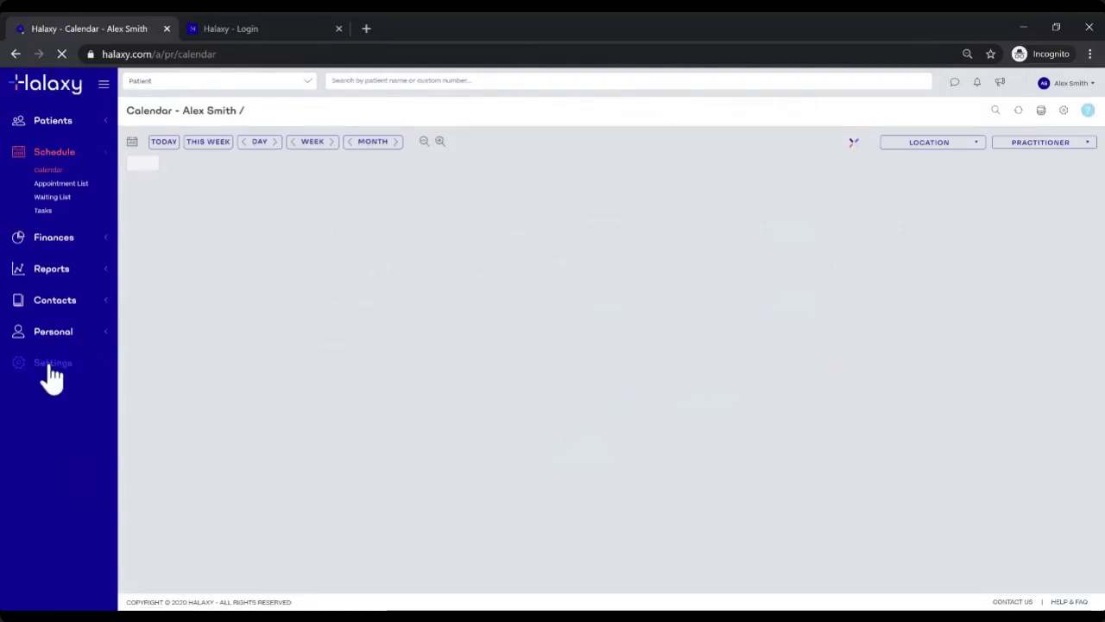
Step: Open Settings > Users as the practitioner to view the three accounts' access types
click(49, 367)
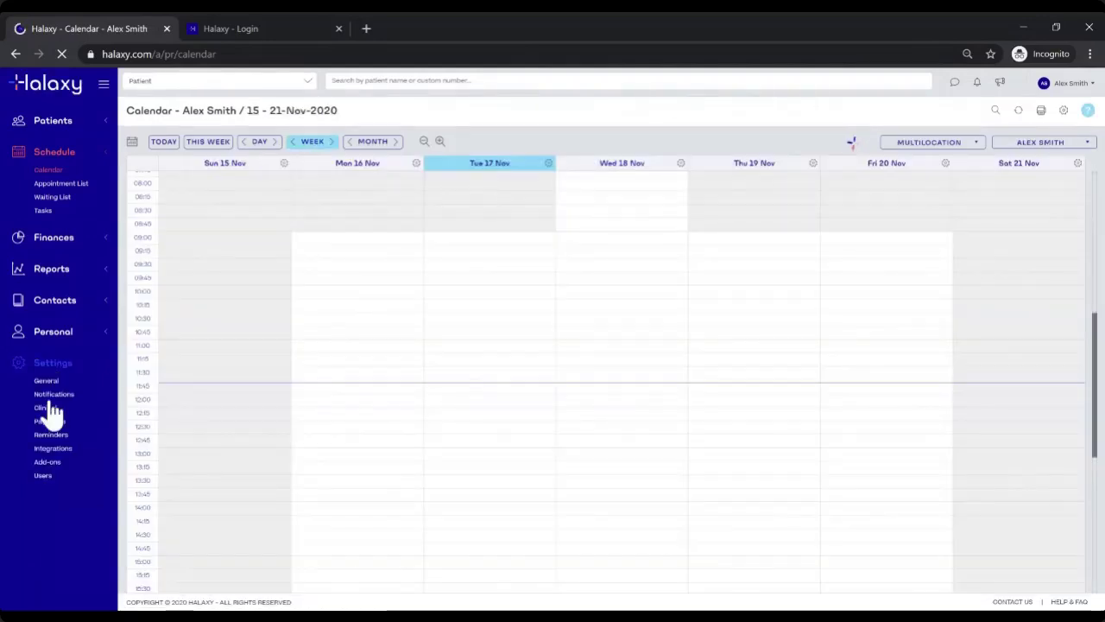
click(41, 476)
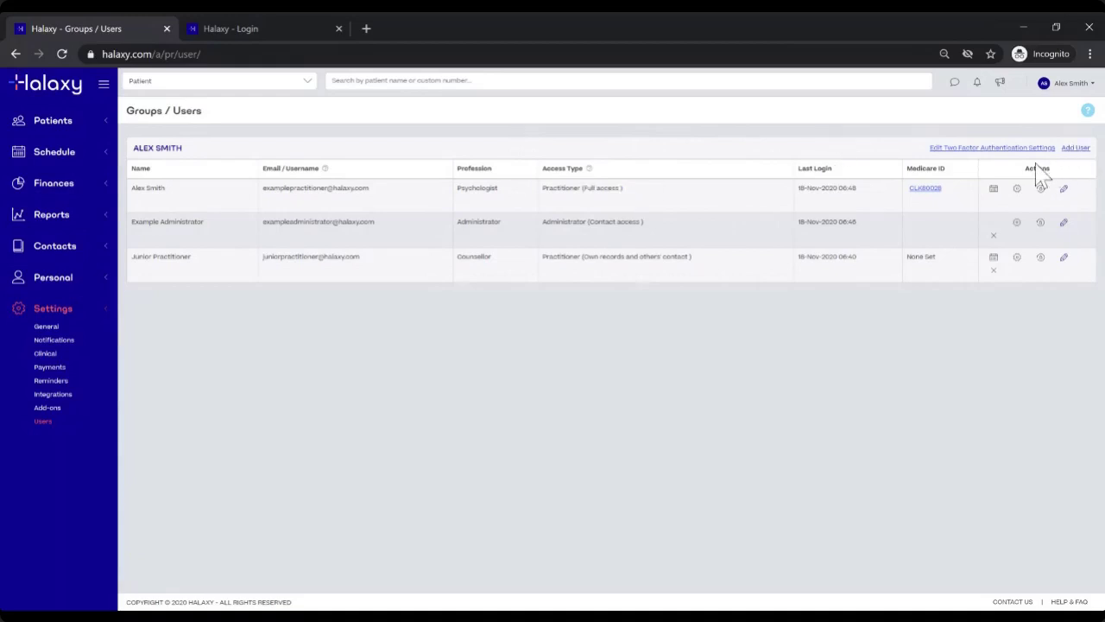
Step: Make two-factor authentication Mandatory, choosing Email first and then Google Authenticator as the method
click(992, 151)
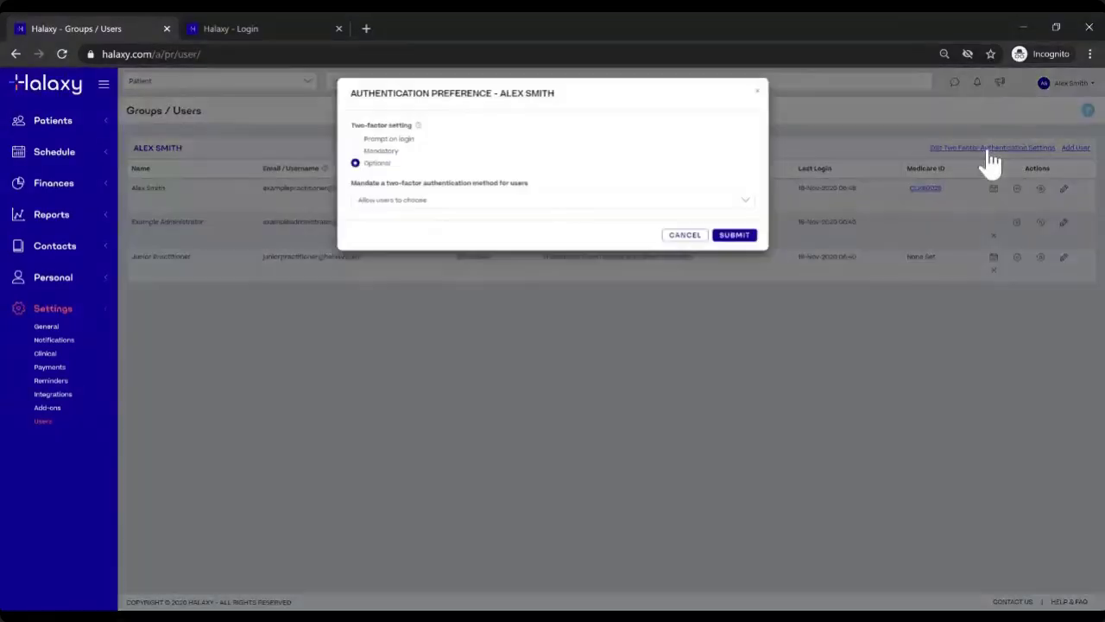
click(356, 156)
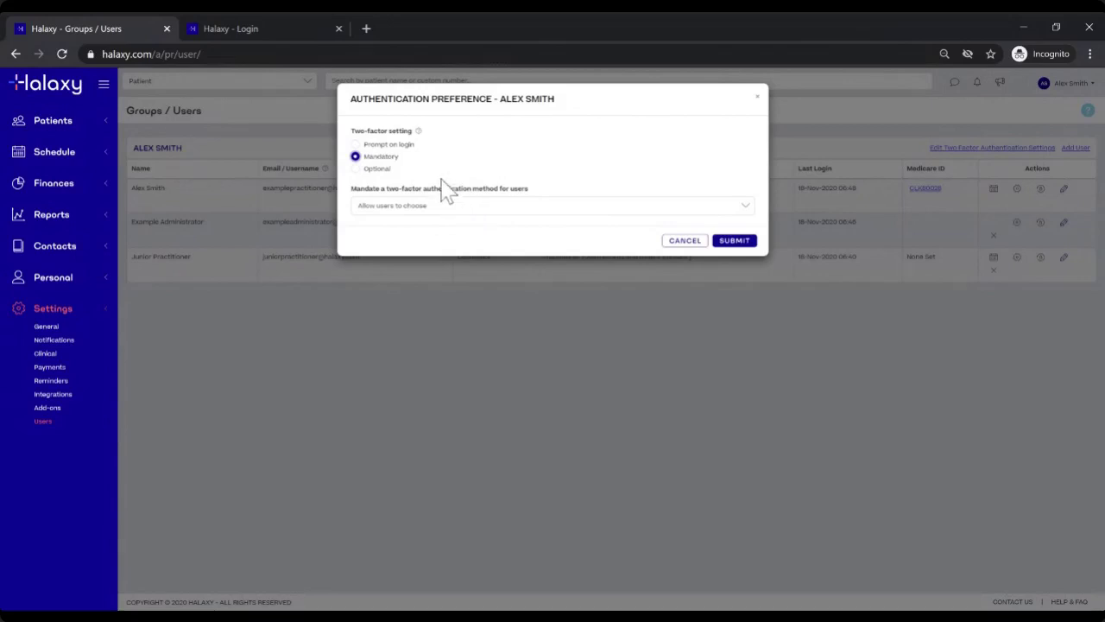
click(476, 206)
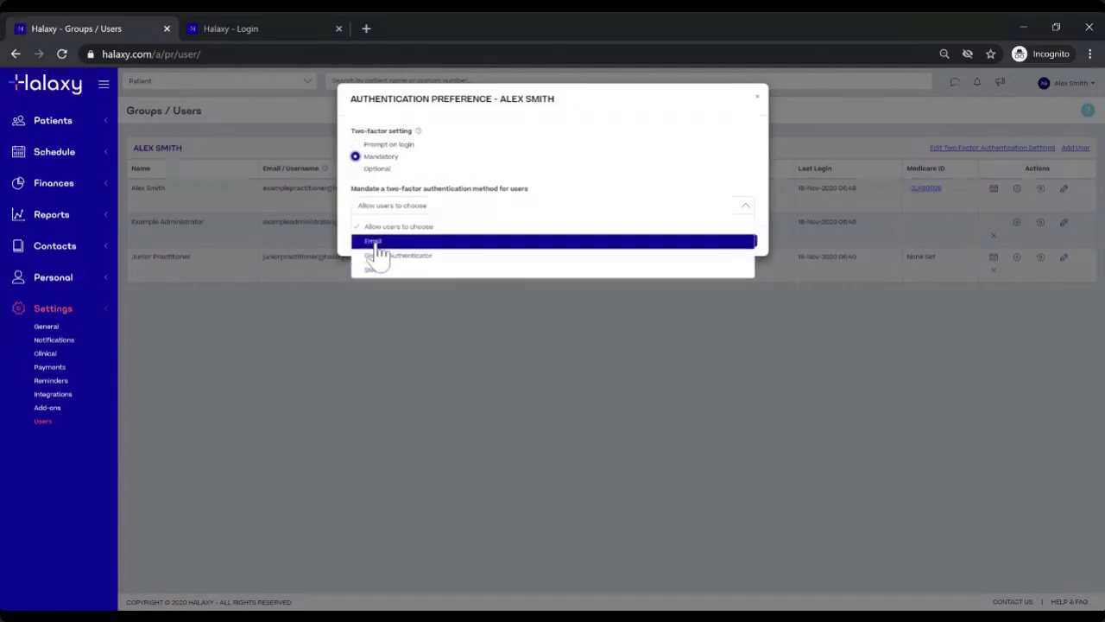
click(388, 245)
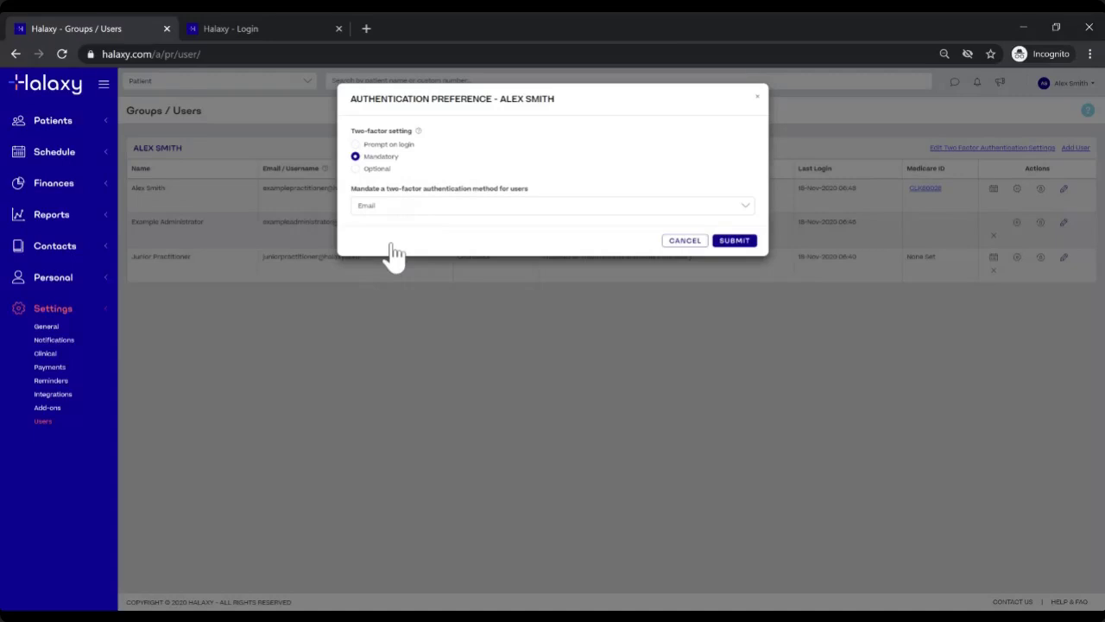
click(380, 211)
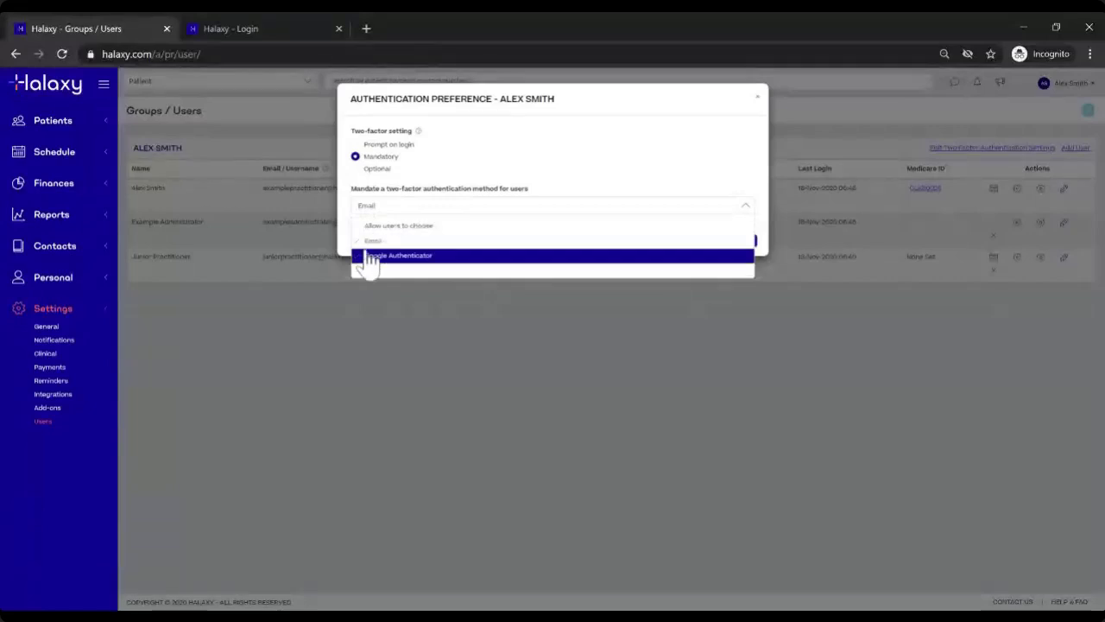
click(369, 258)
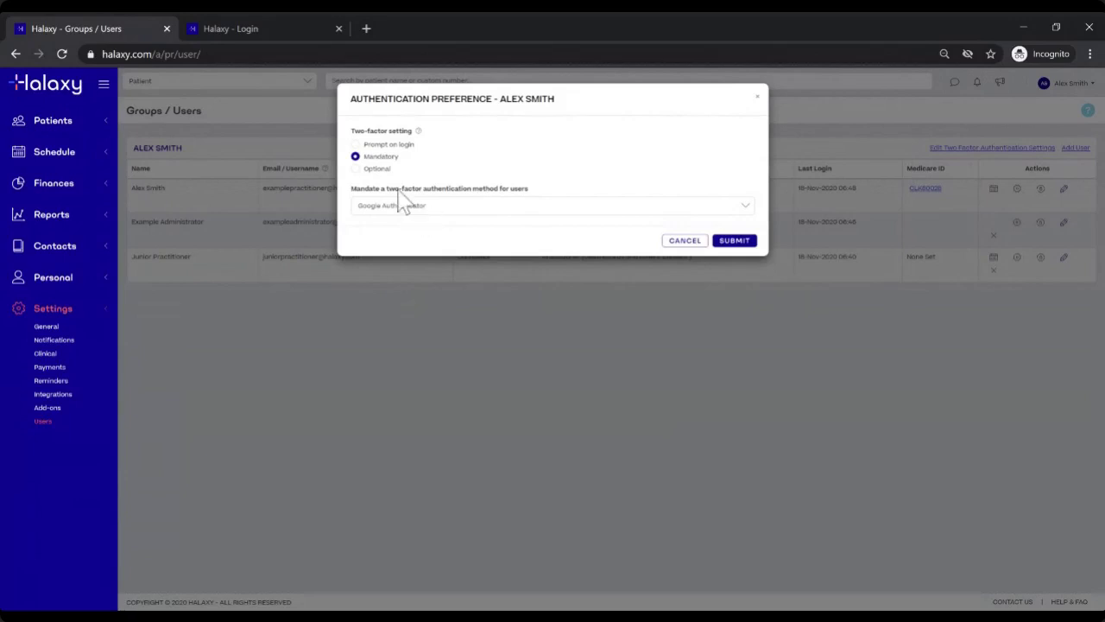
Step: Switch the method to SMS and two-factor to Optional, then cancel without saving
click(455, 236)
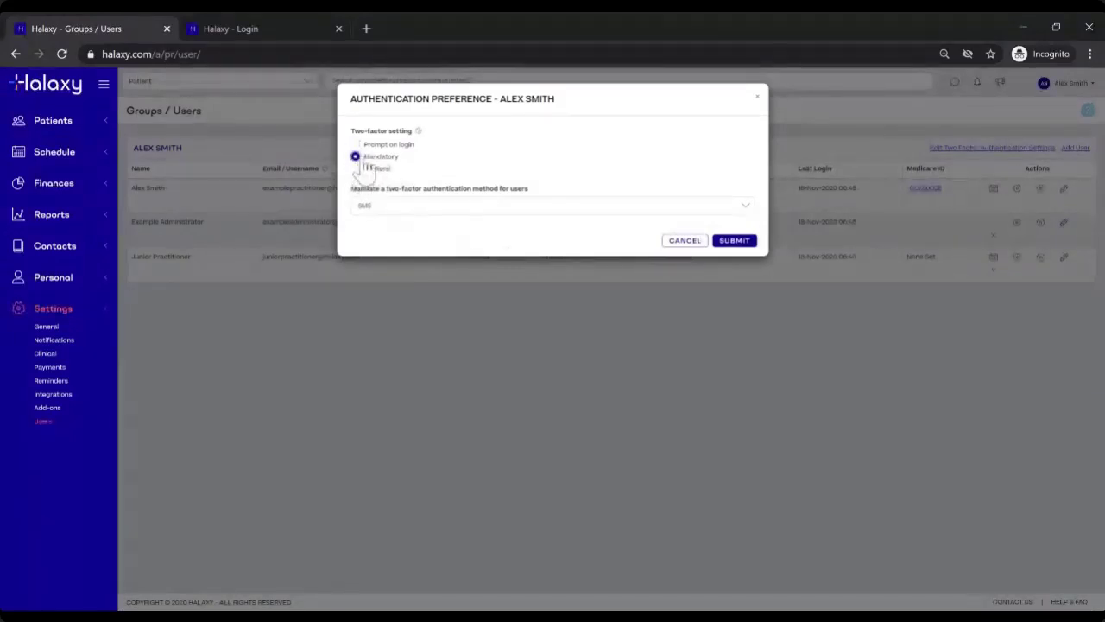
click(368, 169)
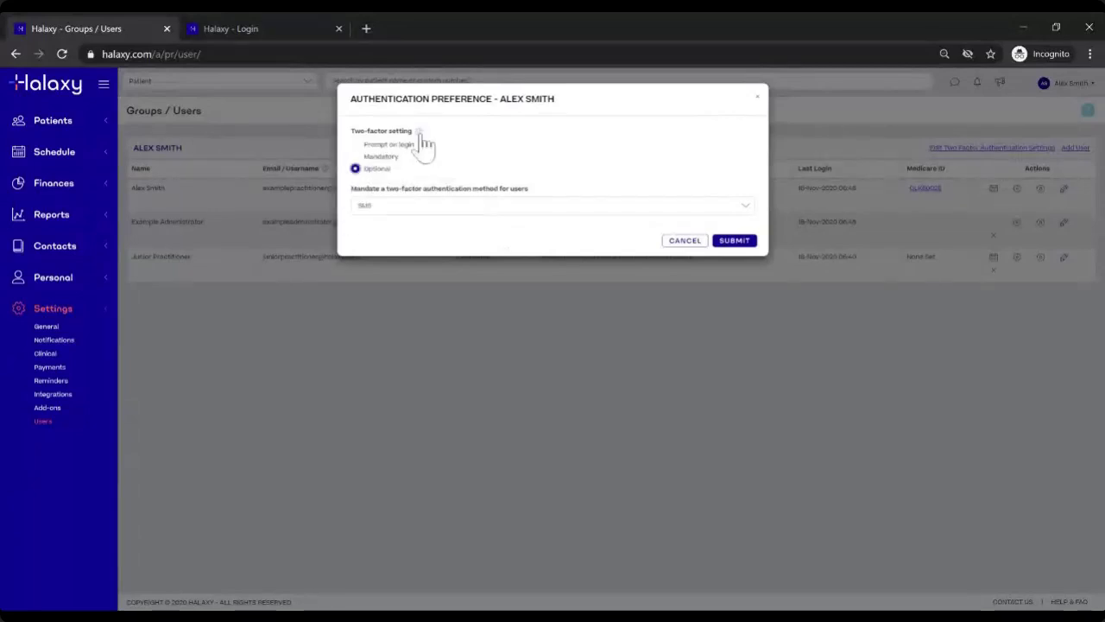
click(694, 243)
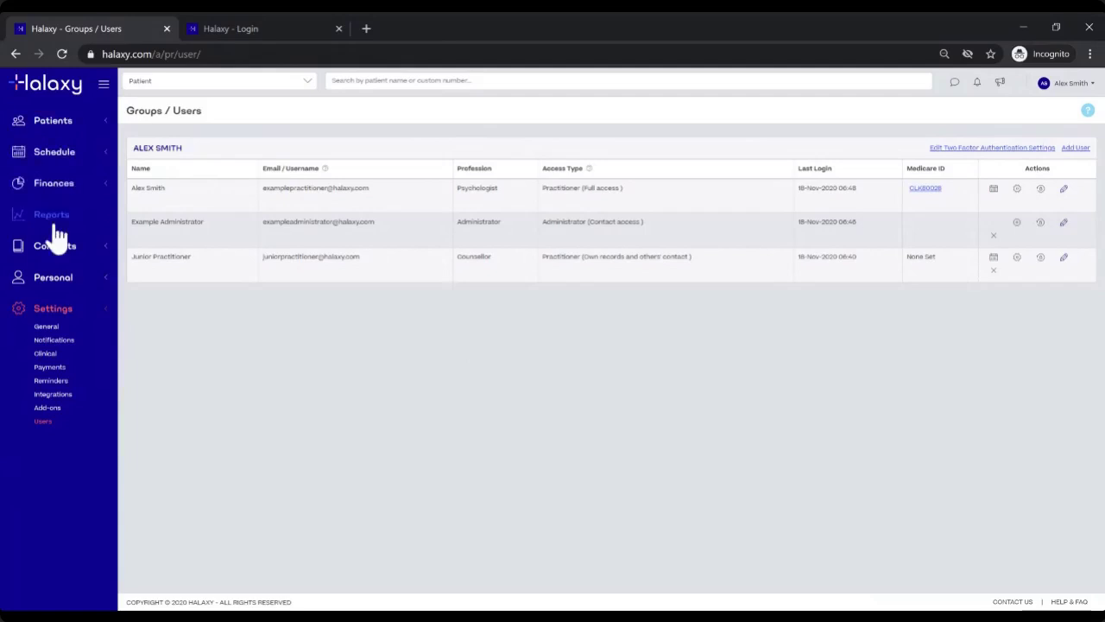
Step: Expand the Schedule, Finances, Reports and Personal sidebar sections and scroll through their pages
click(66, 155)
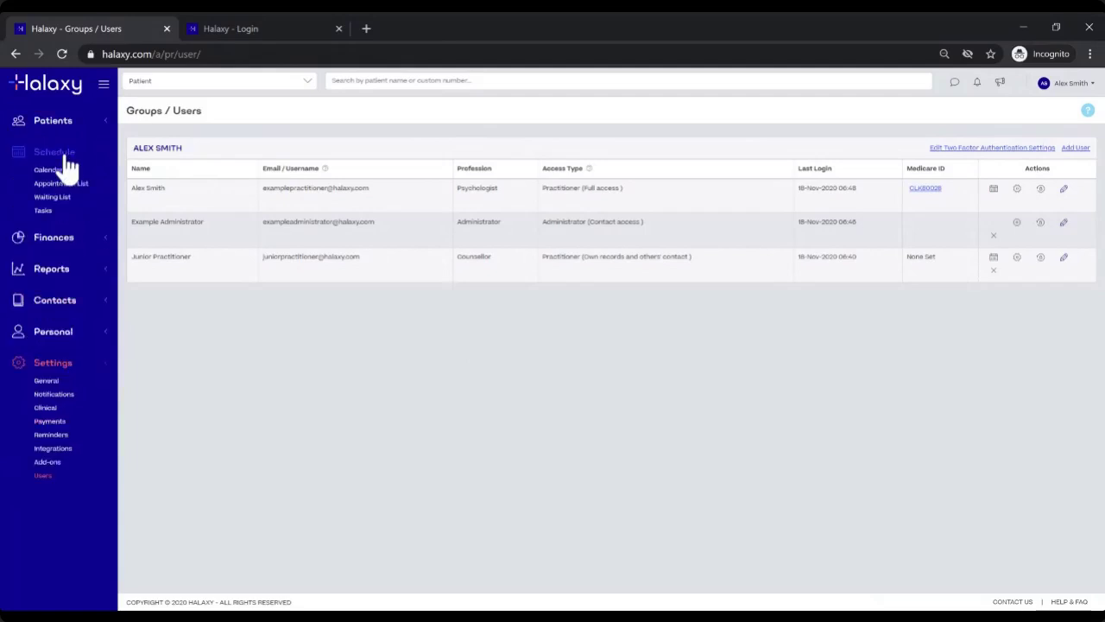
click(65, 242)
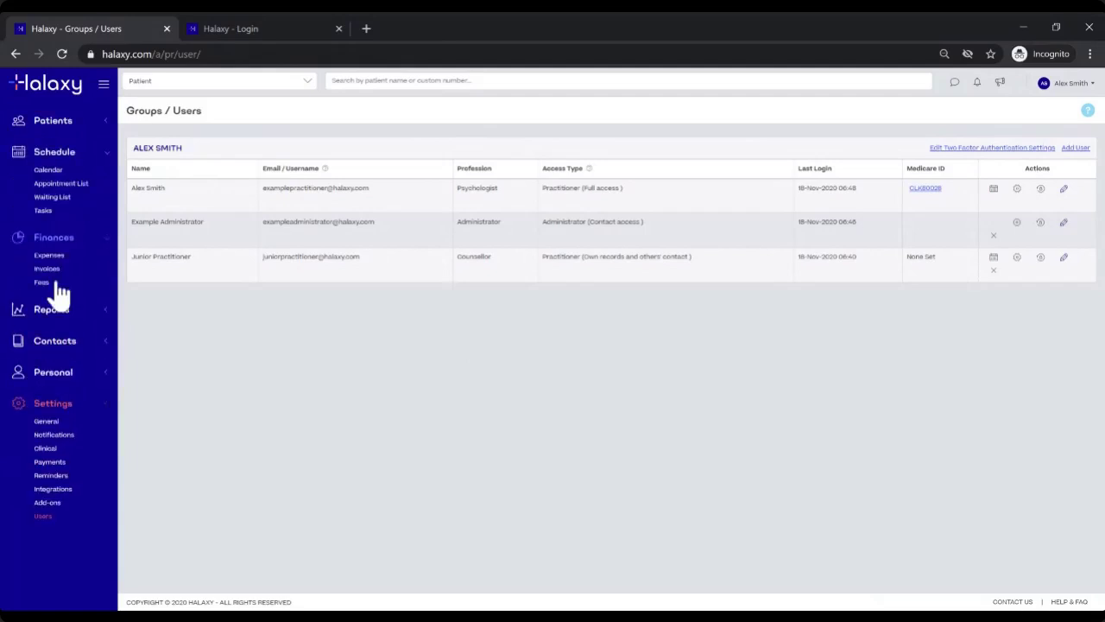
click(52, 311)
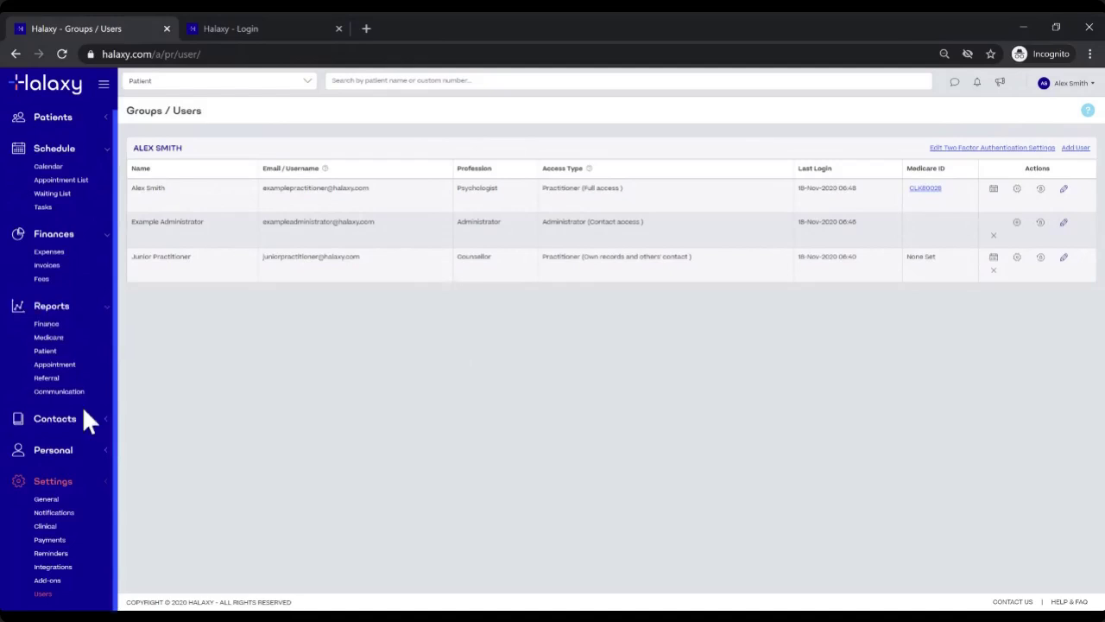
click(60, 450)
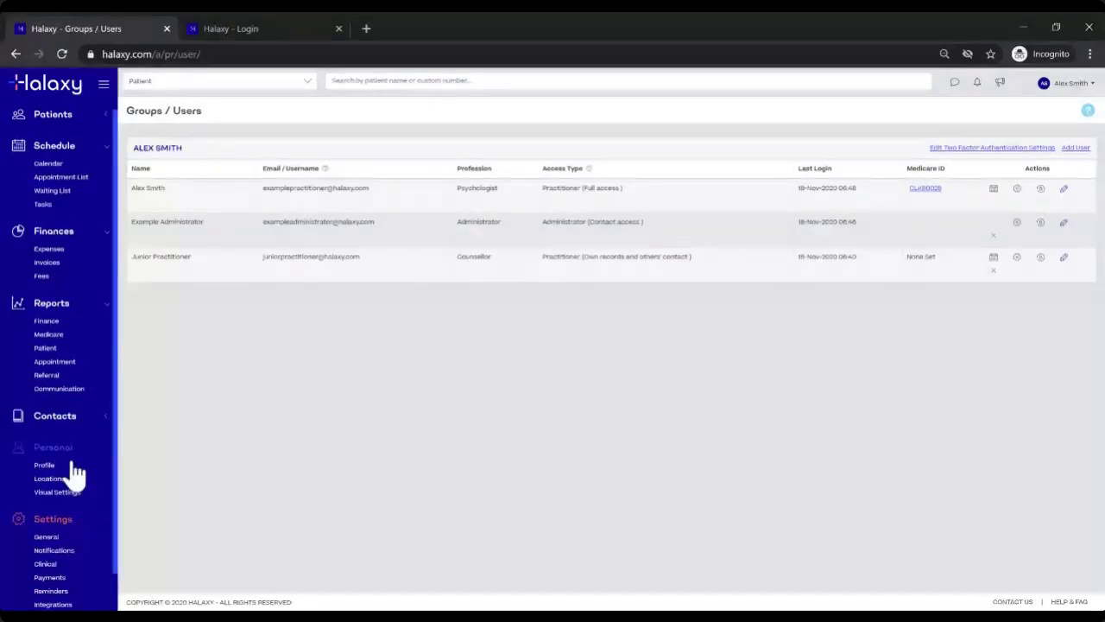
scroll(82, 448, down, 1)
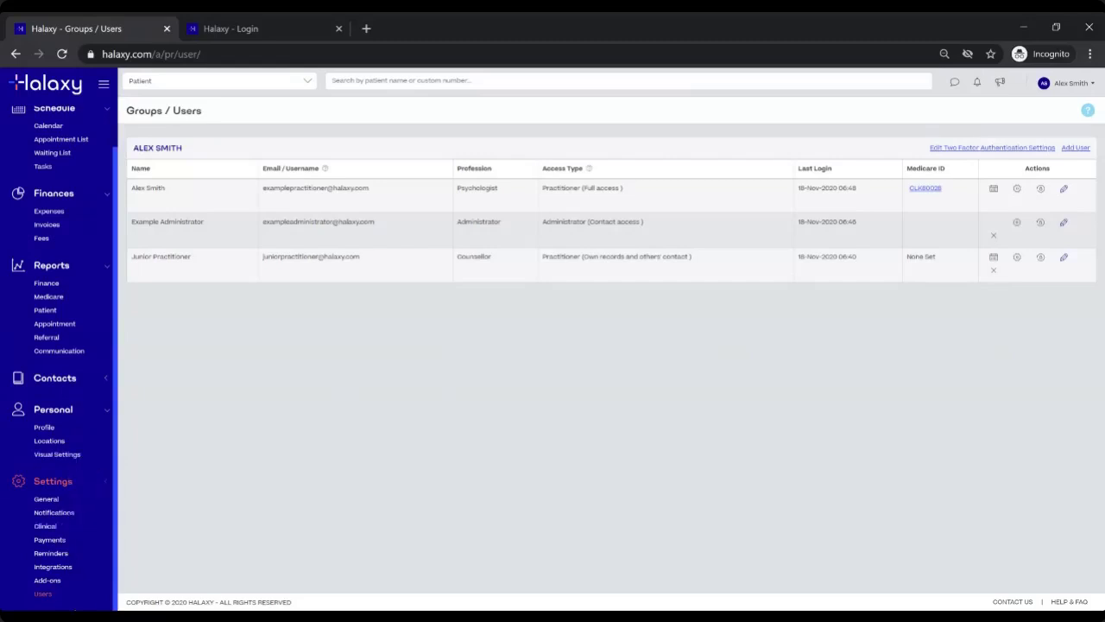
scroll(56, 318, up, 1)
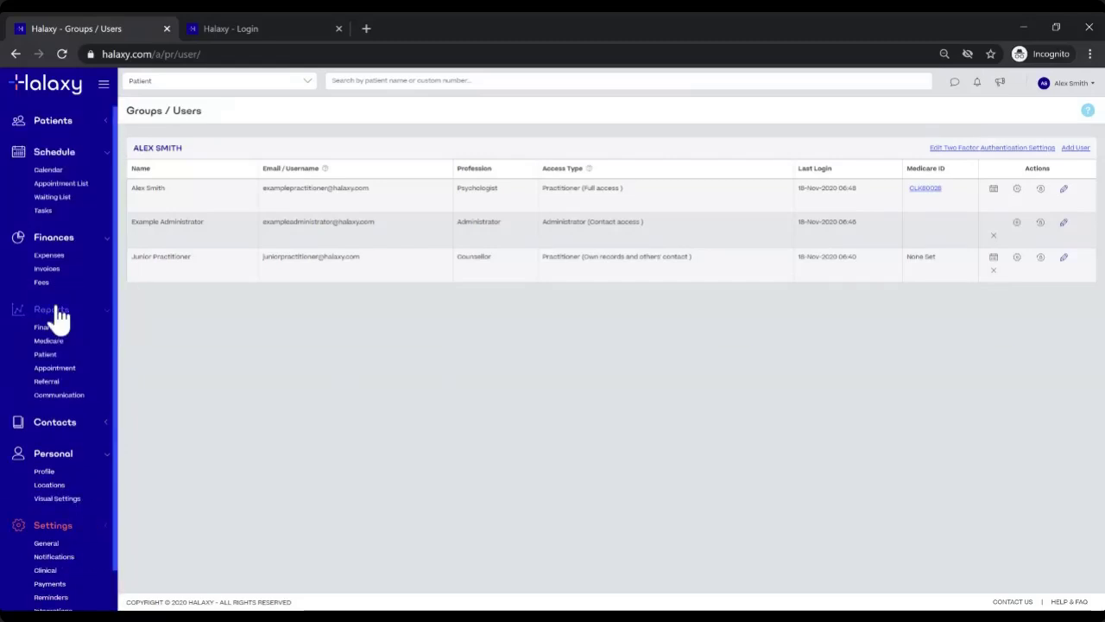